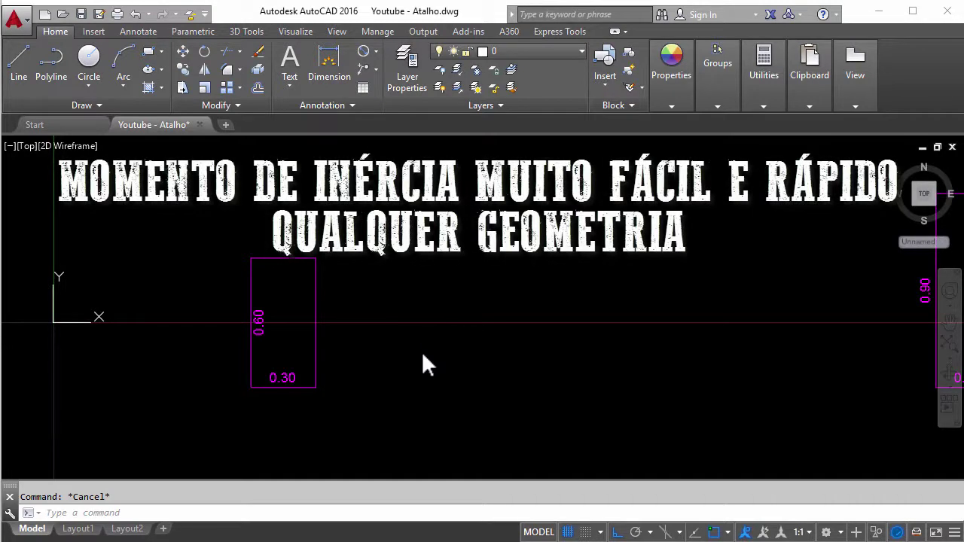
Step: Pan and zoom across the cross-sections to bring the rectangle section into view
scroll(132, 329, down, 5)
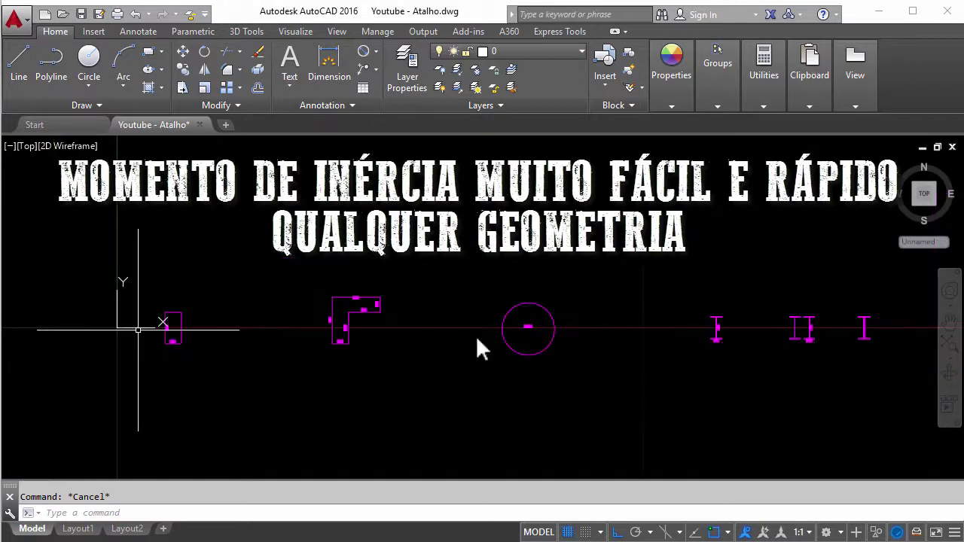
middle_drag(749, 339, 513, 388)
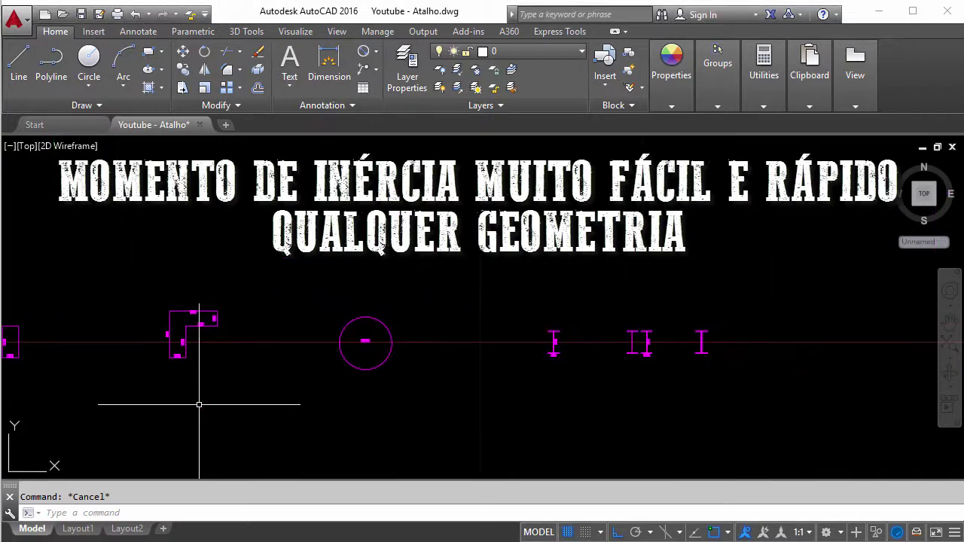
mouse_move(201, 398)
middle_down()
mouse_move(506, 311)
mouse_move(242, 351)
middle_up()
scroll(662, 351, up, 5)
scroll(671, 334, down, 3)
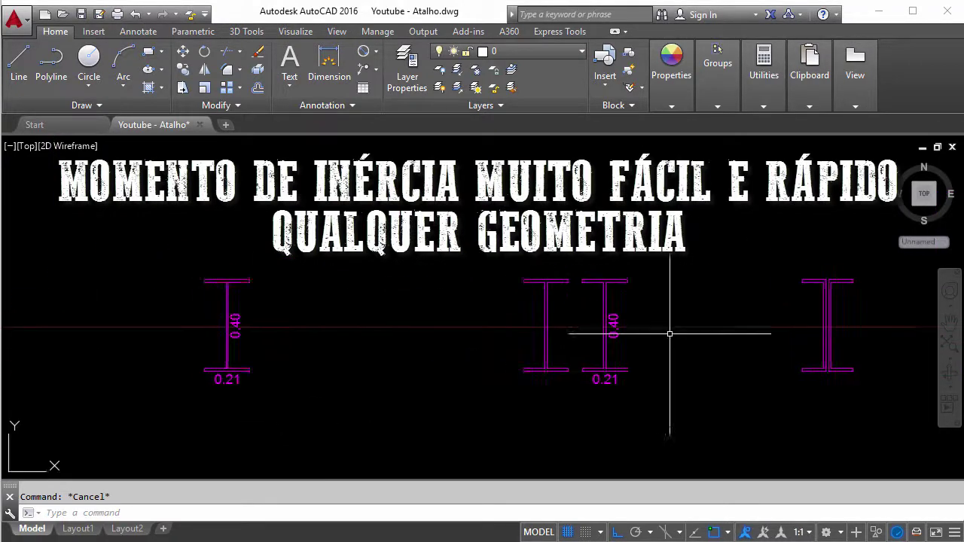
scroll(430, 354, down, 3)
middle_drag(429, 355, 529, 369)
scroll(256, 282, up, 5)
scroll(316, 370, up, 2)
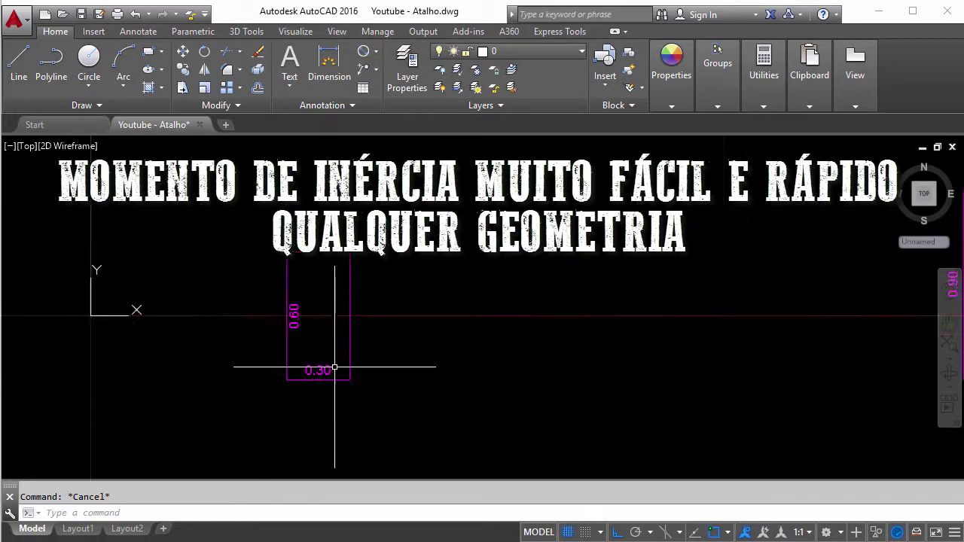
middle_drag(316, 370, 490, 362)
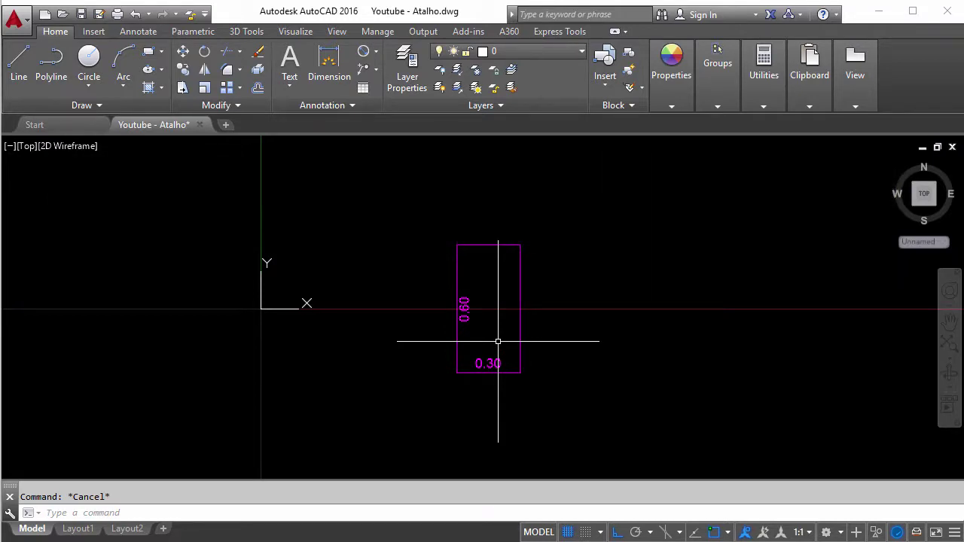
Step: Centre the rectangle on screen and open Options from the command-line input settings
middle_drag(497, 341, 451, 356)
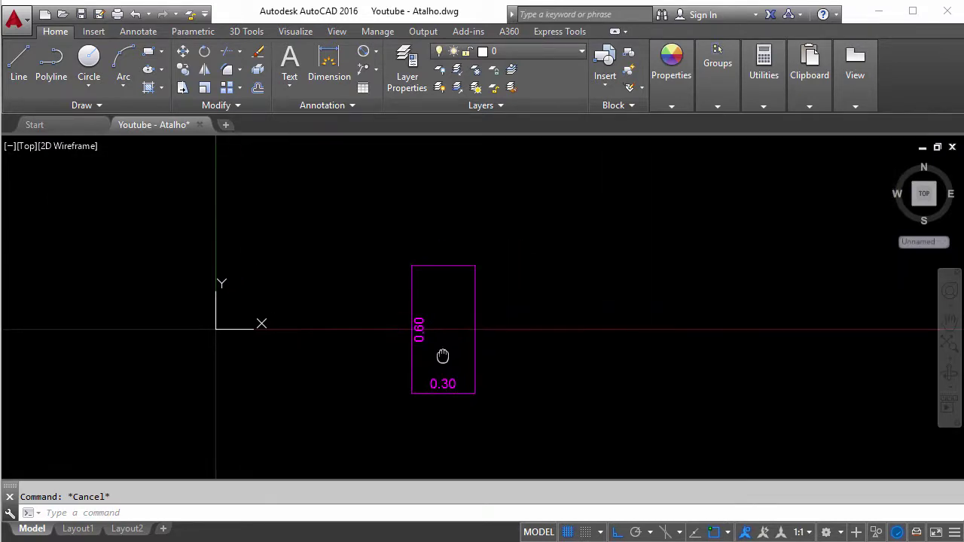
scroll(498, 344, up, 2)
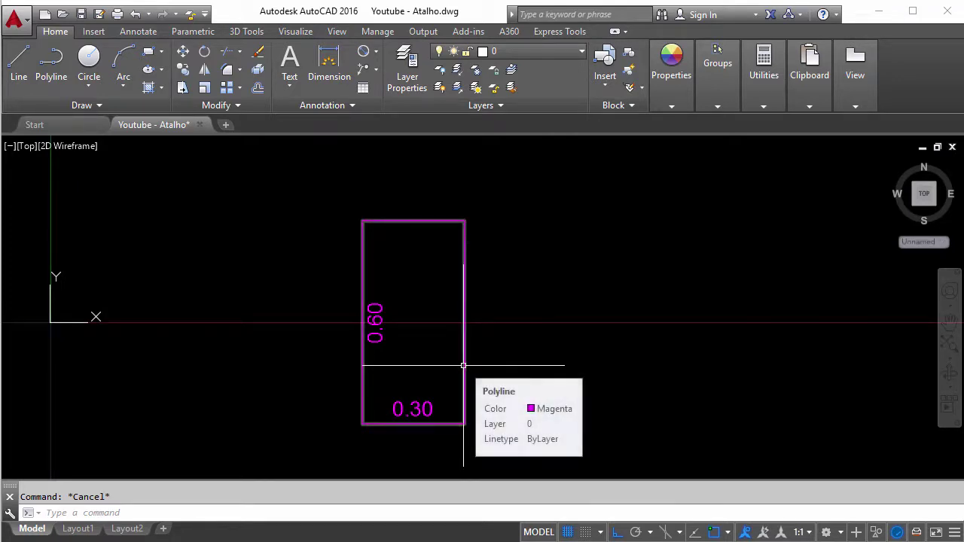
click(10, 513)
click(45, 456)
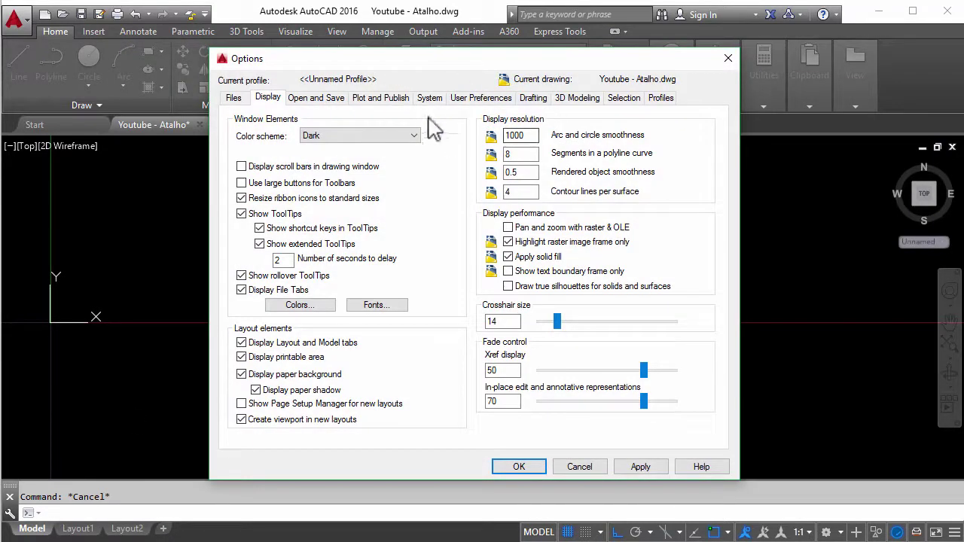
Step: Confirm under User Preferences that insertion-scale source and target units stay Meters, then close Options
click(481, 98)
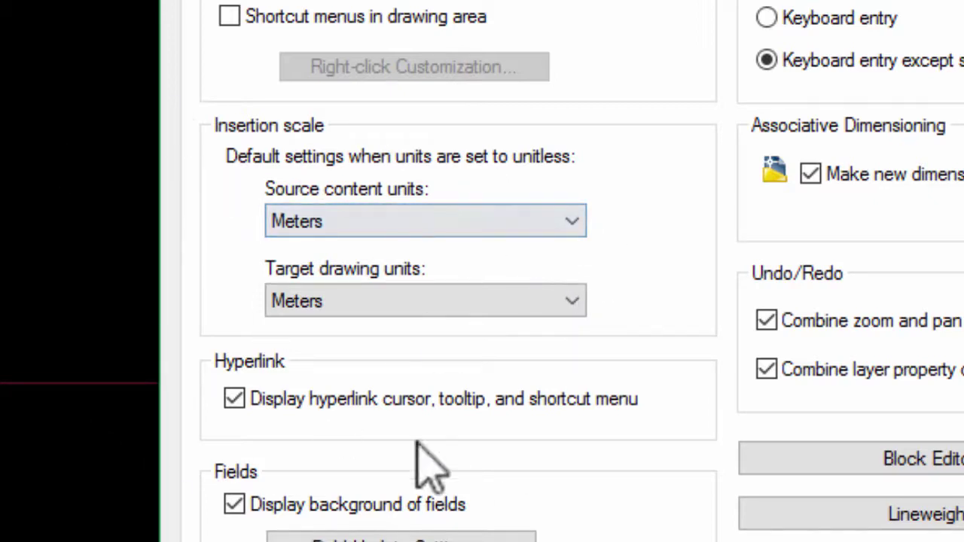
click(423, 227)
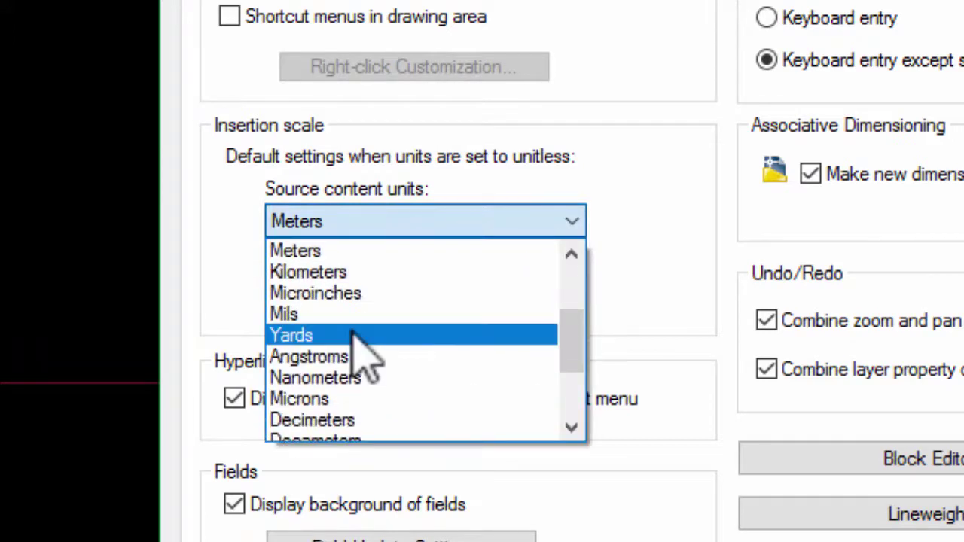
scroll(358, 343, up, 1)
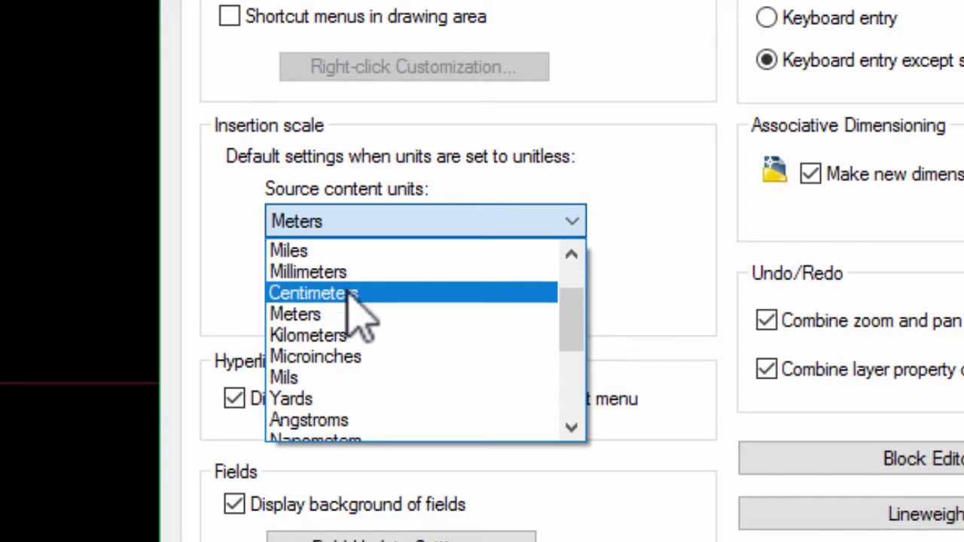
key(Up)
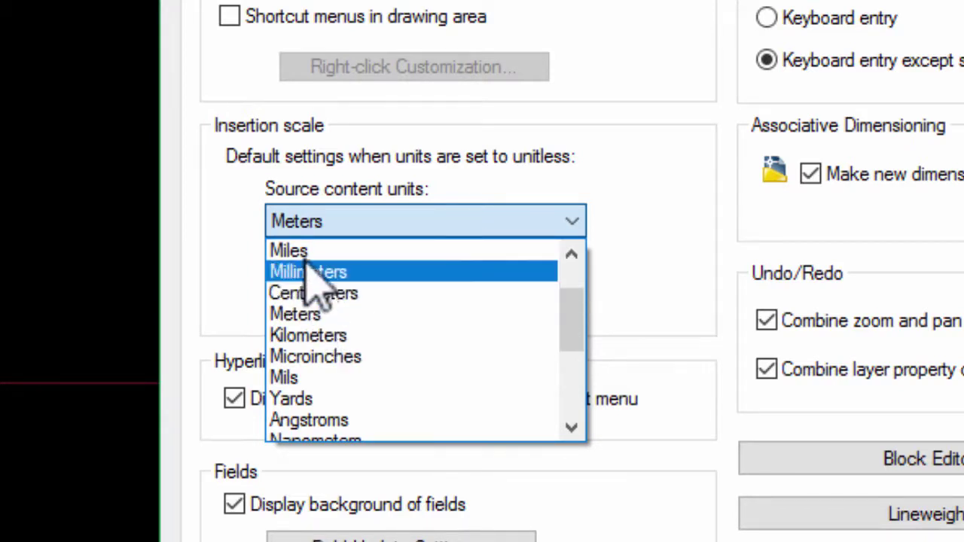
click(310, 313)
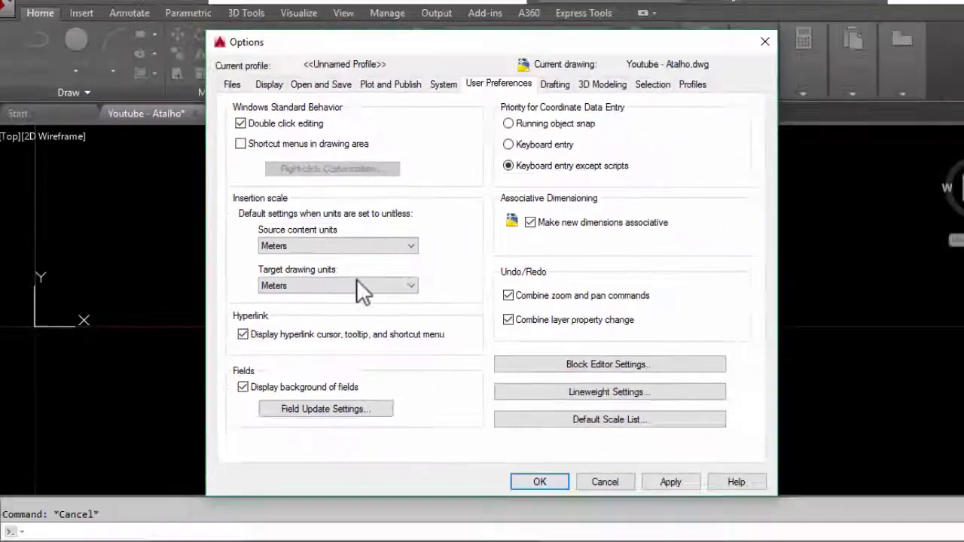
key(Return)
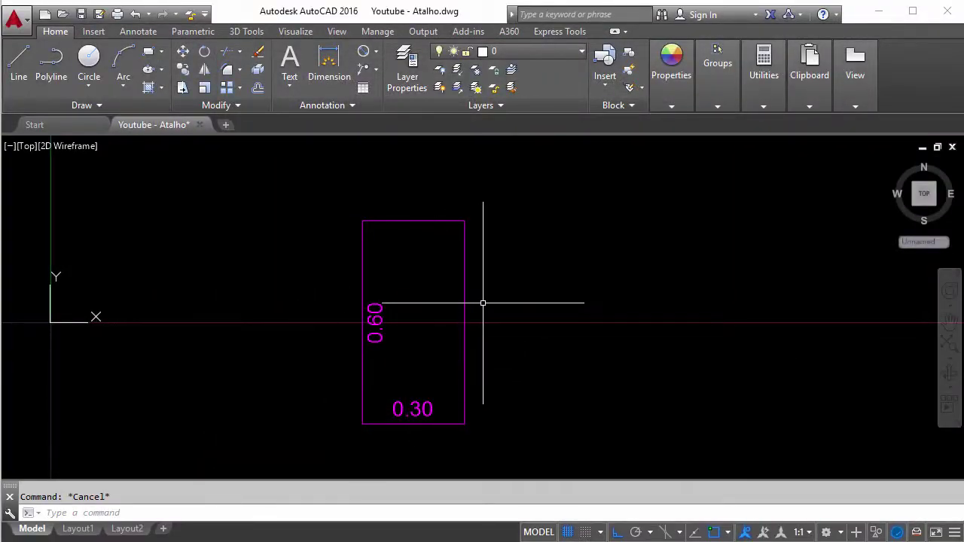
Step: Reposition the view on the rectangle and clear the stray selections
middle_drag(484, 301, 398, 299)
scroll(471, 268, down, 2)
scroll(425, 267, up, 2)
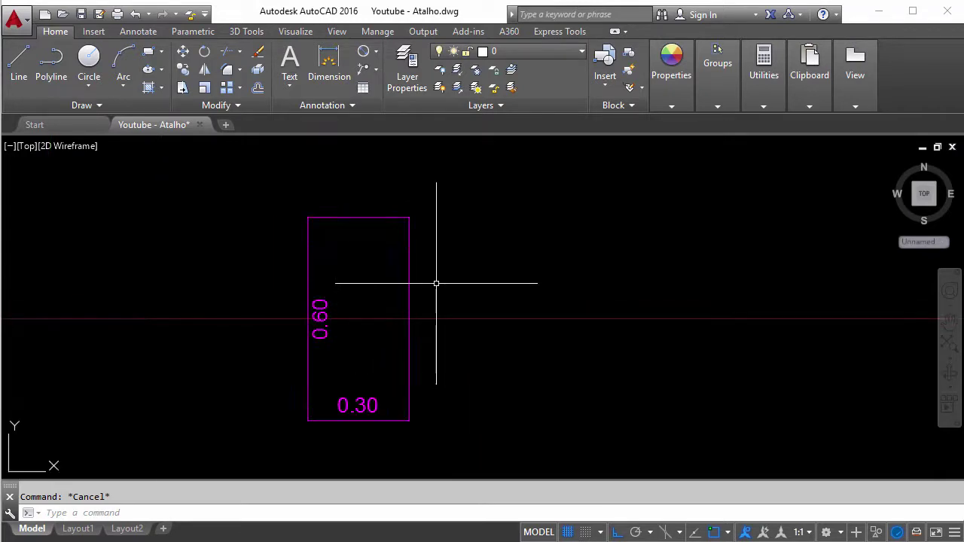
click(410, 273)
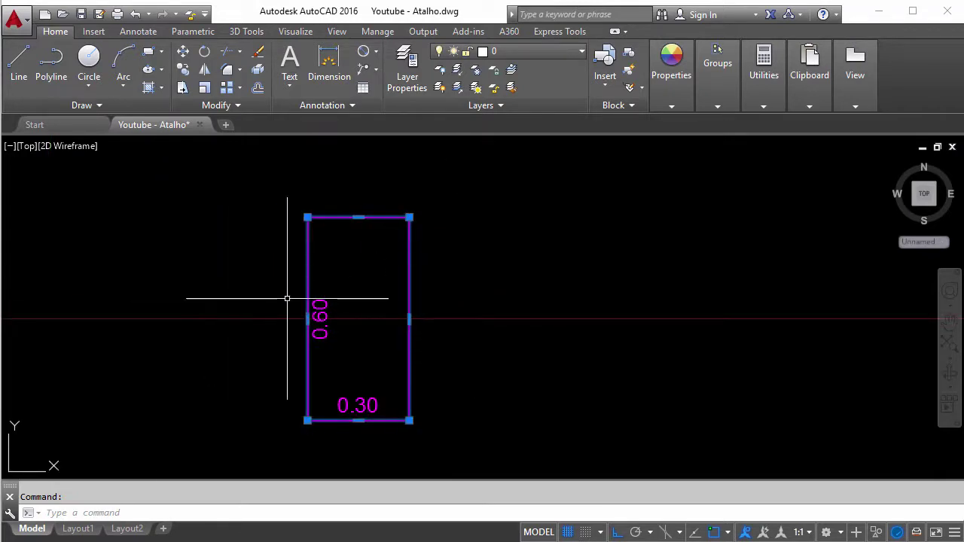
key(Escape)
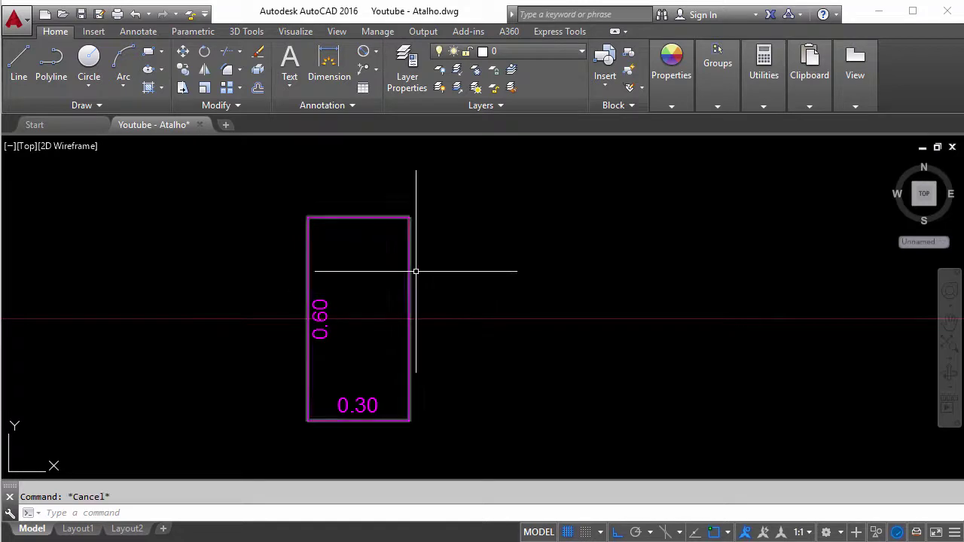
click(405, 235)
key(Escape)
text(re)
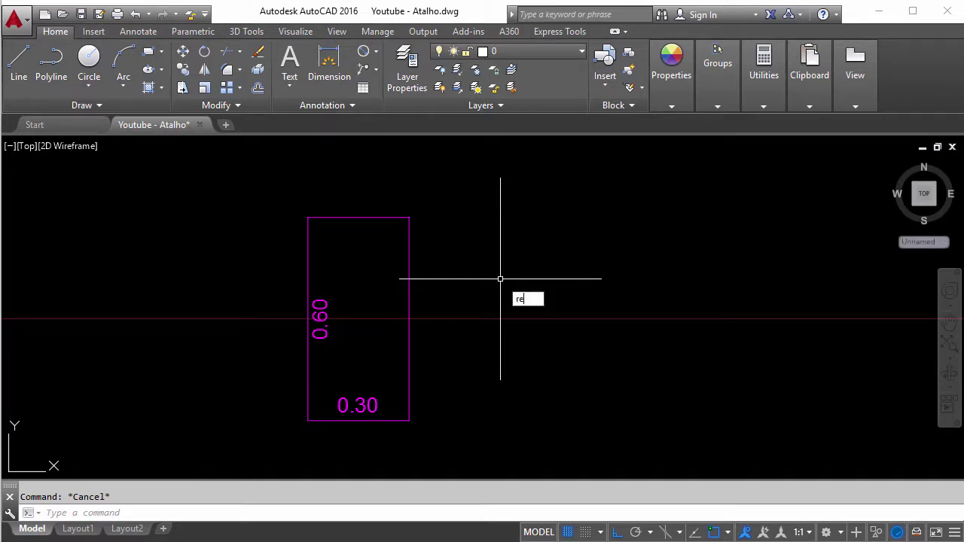
Step: Run REGION on the 0.30 × 0.60 rectangle to create one region
text(gion)
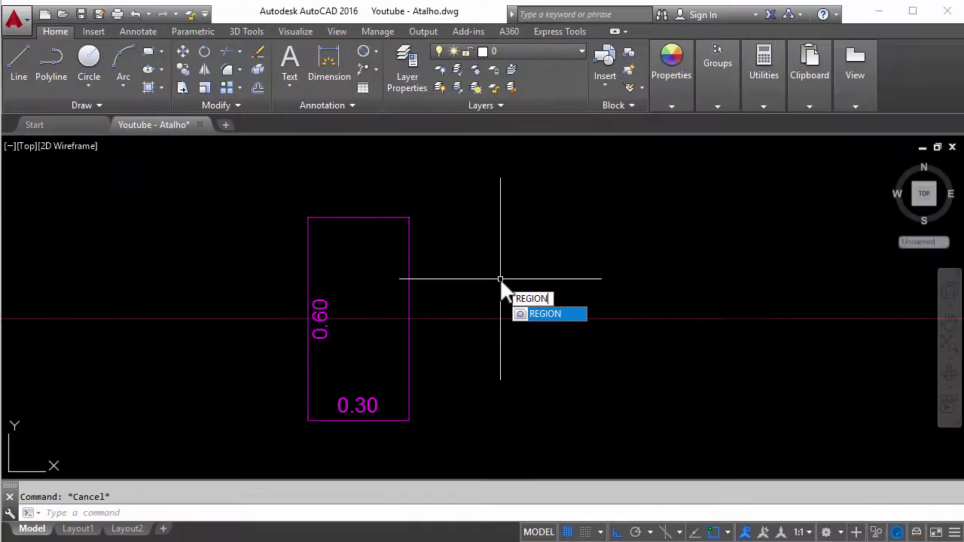
key(Return)
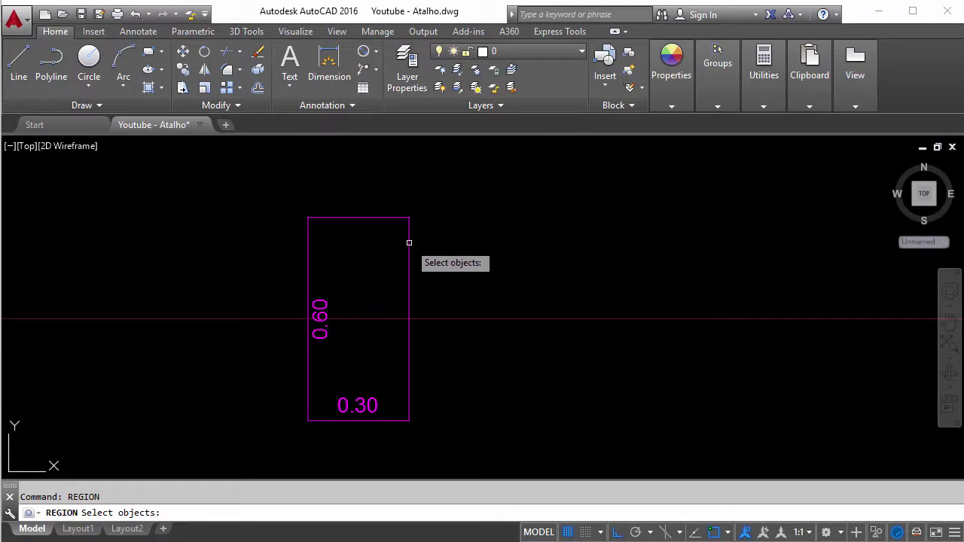
click(408, 243)
key(Return)
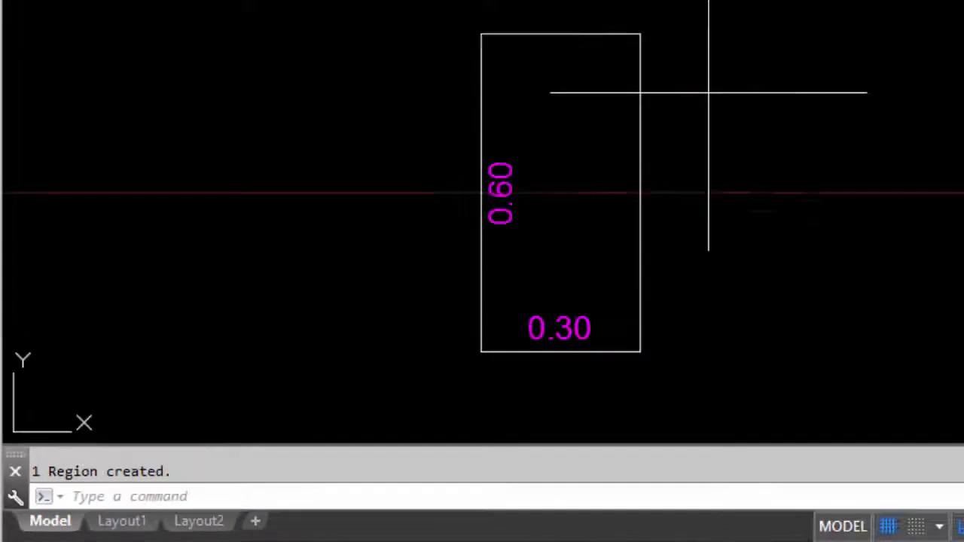
click(449, 278)
key(Escape)
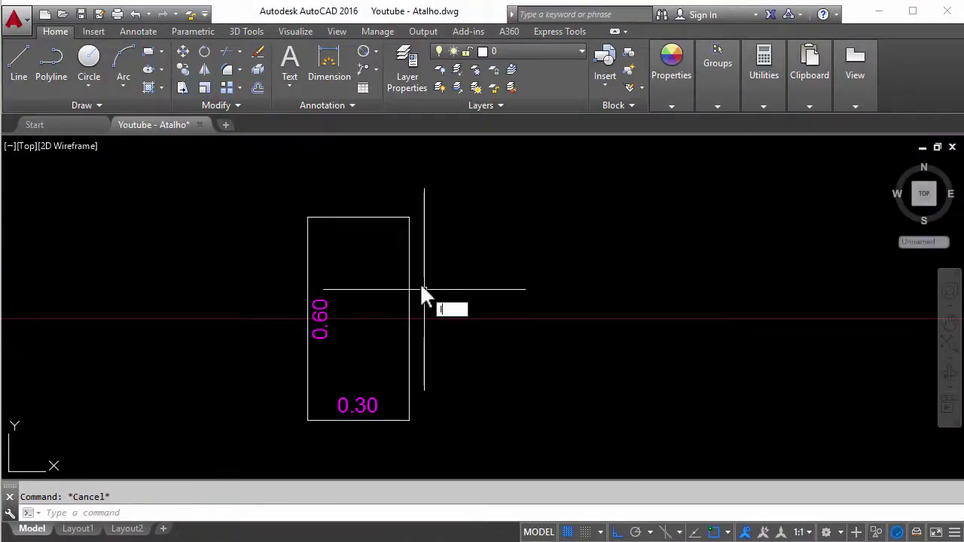
Step: Draw a diagonal line from the rectangle's top-left corner to its bottom-right corner
text(l)
key(Return)
click(308, 217)
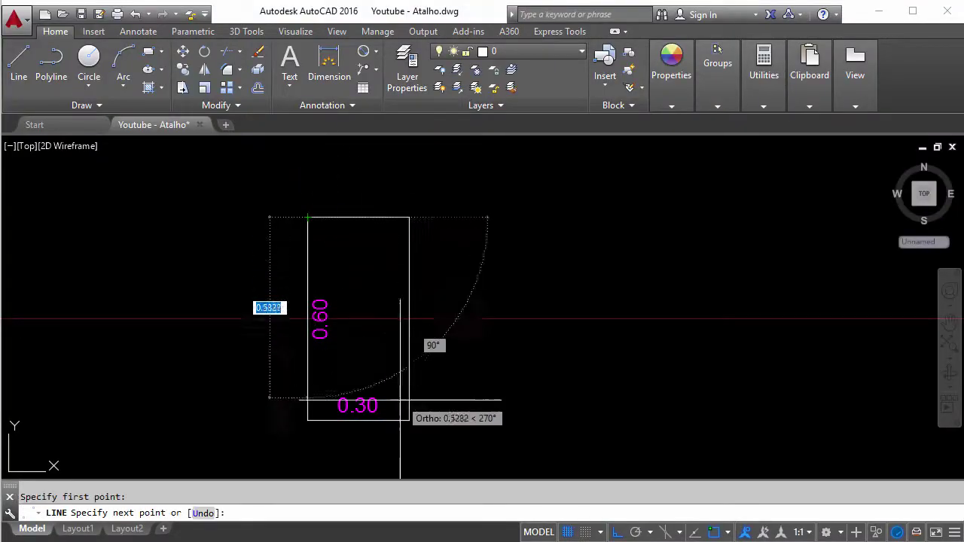
click(409, 411)
key(Escape)
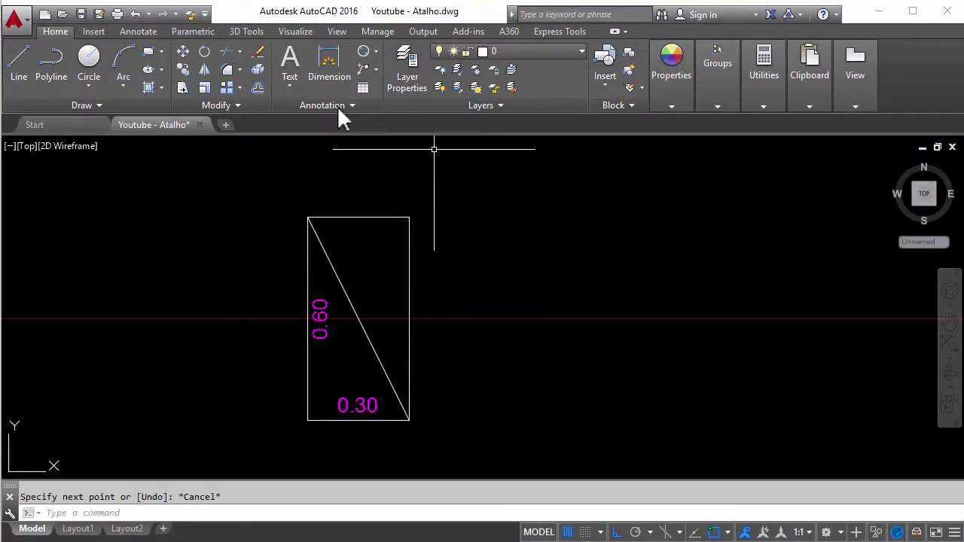
click(393, 381)
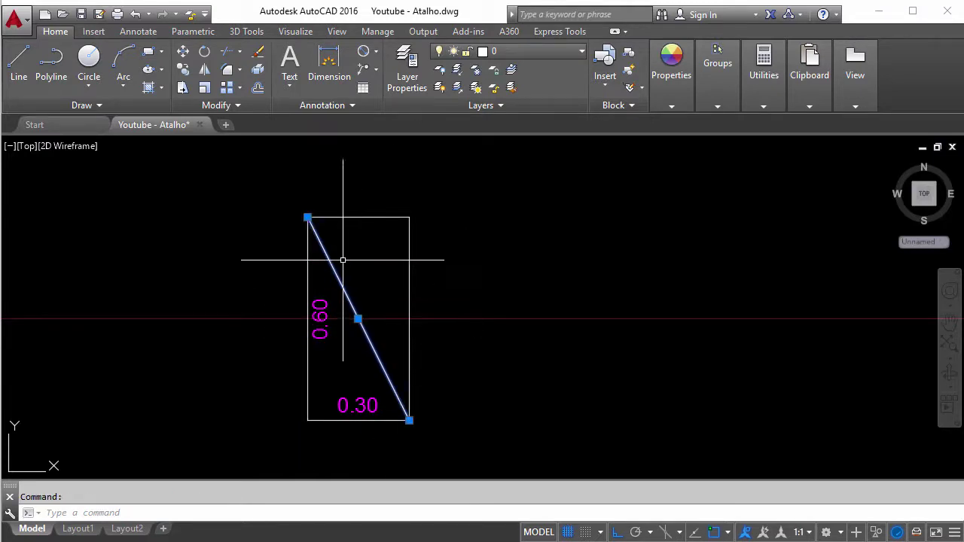
middle_drag(344, 355, 391, 326)
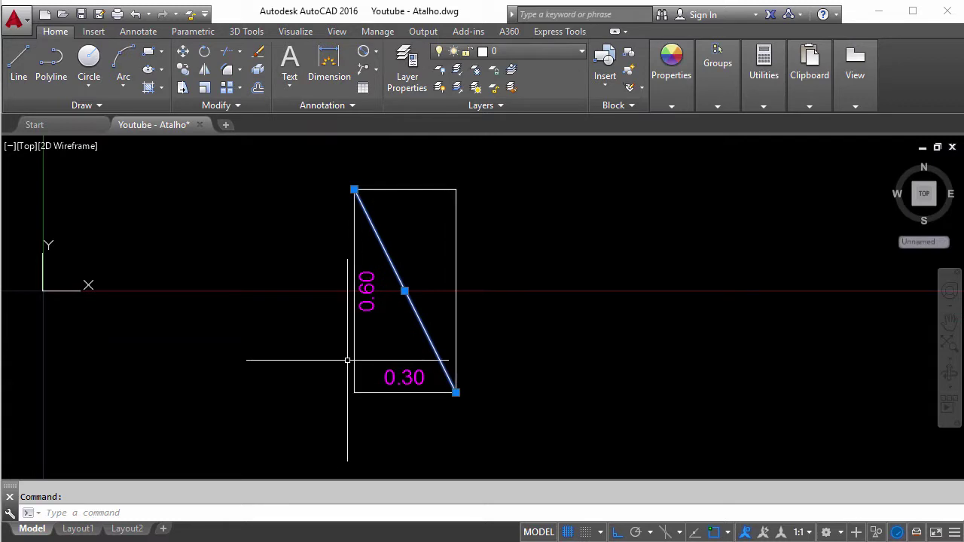
text(ucs)
key(Return)
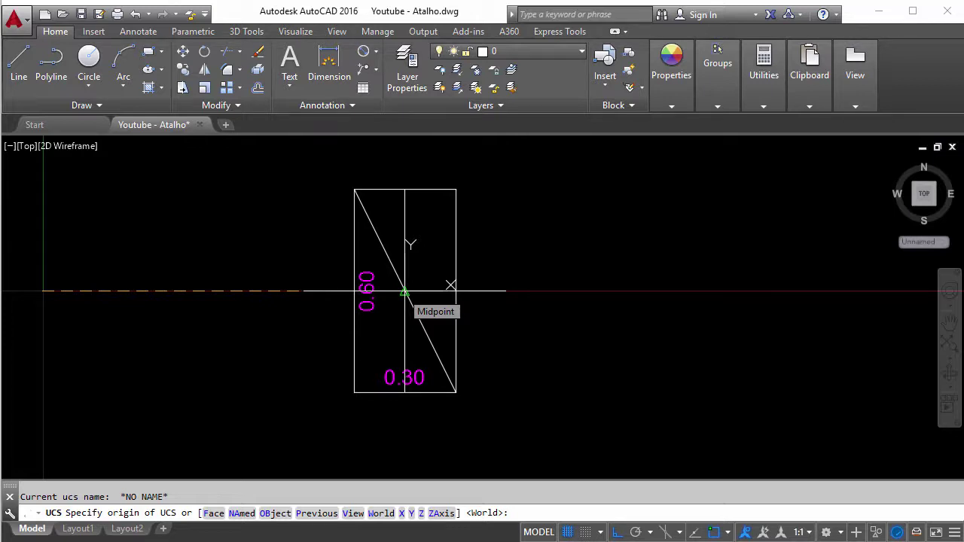
Step: Place the UCS origin at the rectangle's centre with a horizontal X axis
click(404, 290)
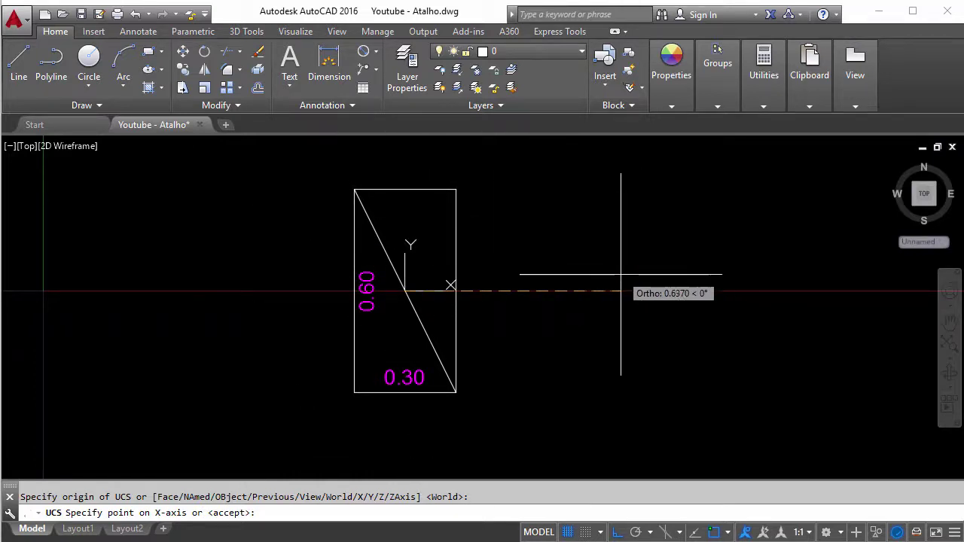
click(581, 265)
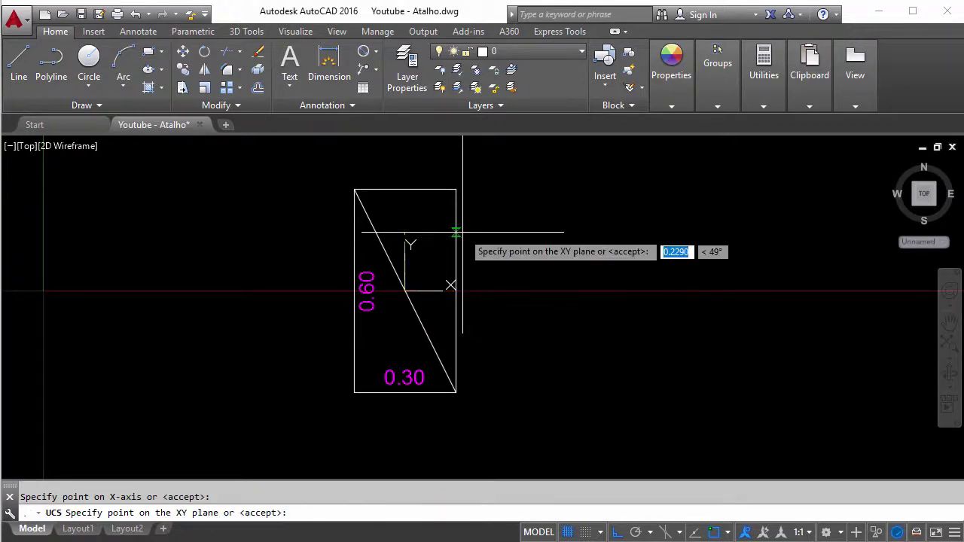
click(403, 164)
middle_drag(466, 285, 456, 313)
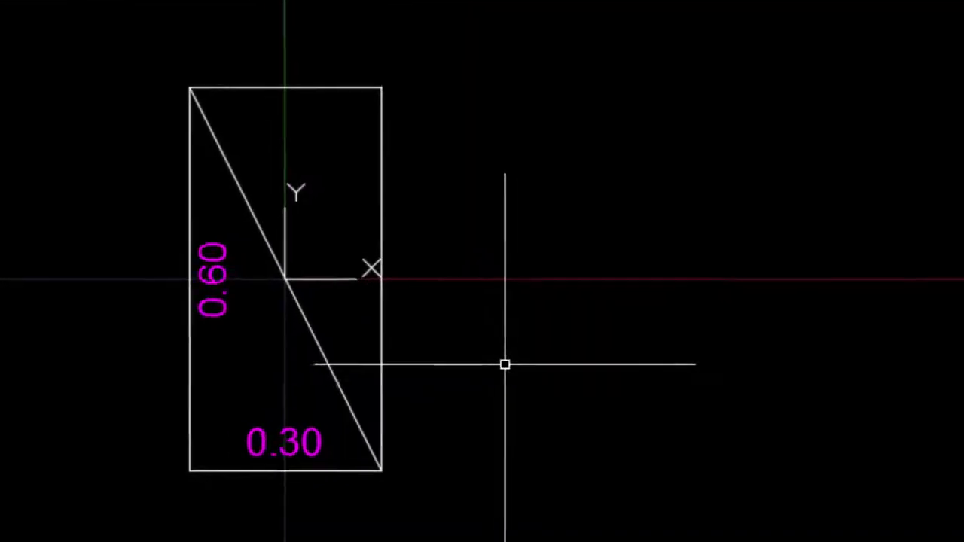
Step: Run MASSPROP on the rectangle region: area 0.1800, perimeter 1.8000, centroid 0,0
text(ma)
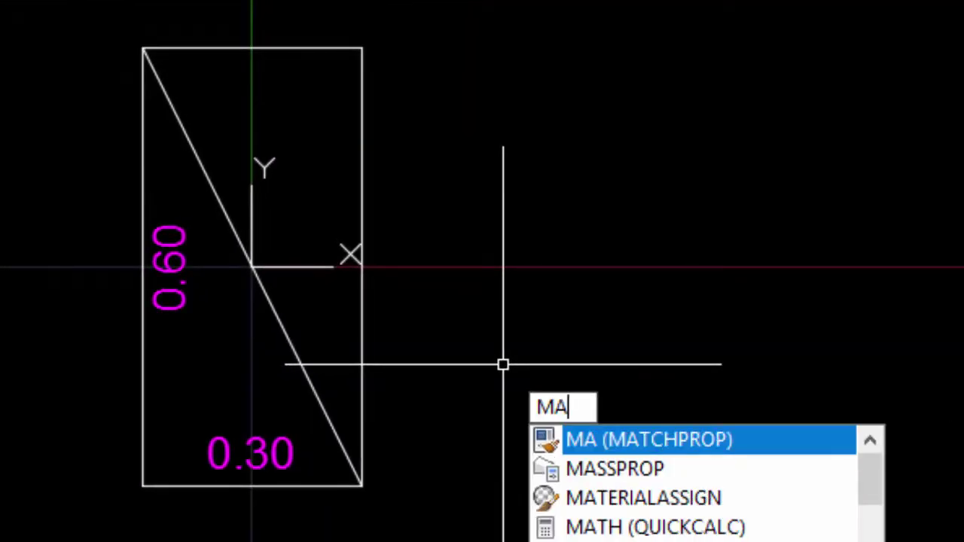
text(ss)
key(Return)
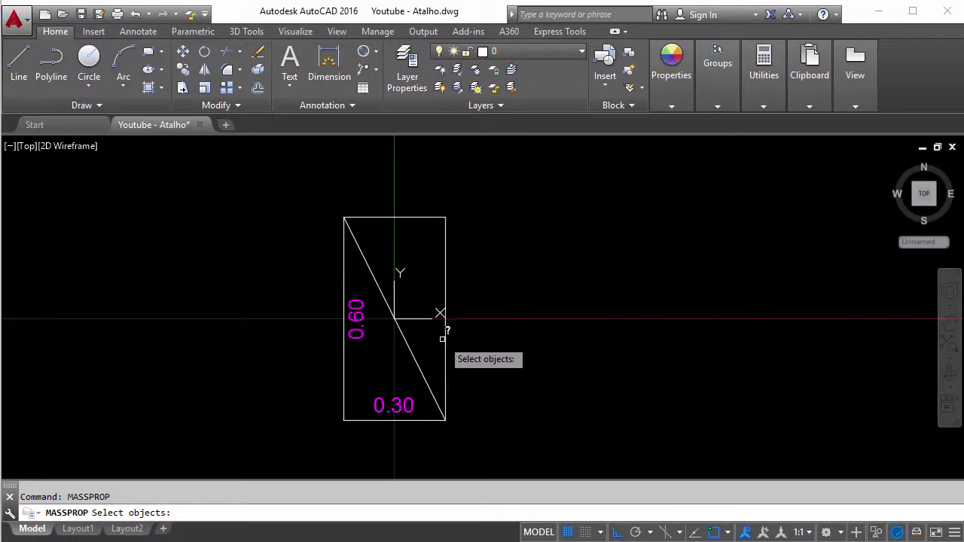
click(444, 336)
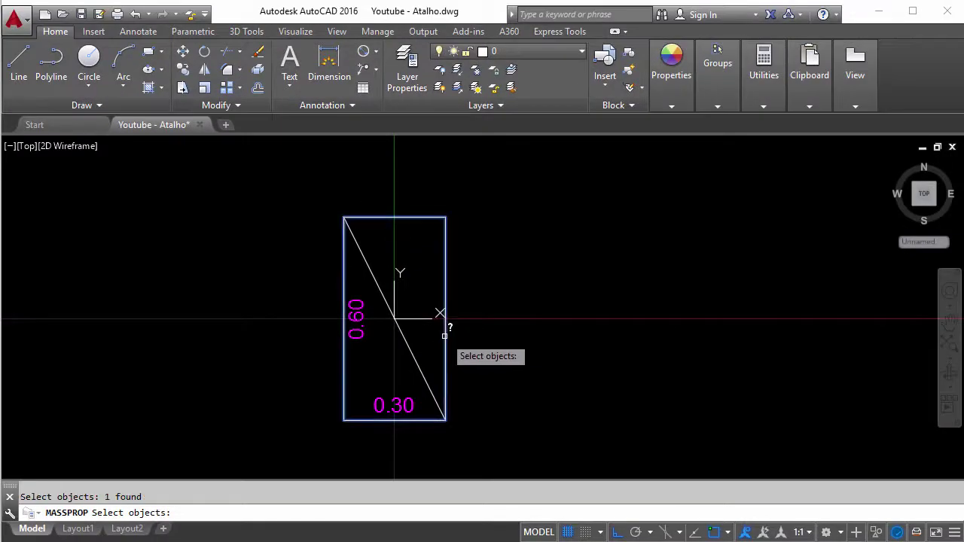
right_click(458, 335)
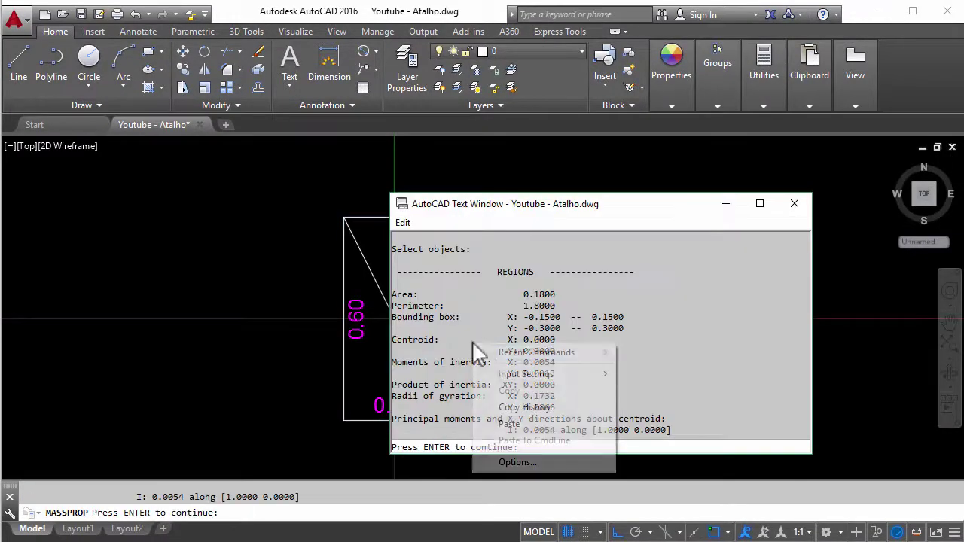
click(600, 220)
drag(608, 210, 710, 193)
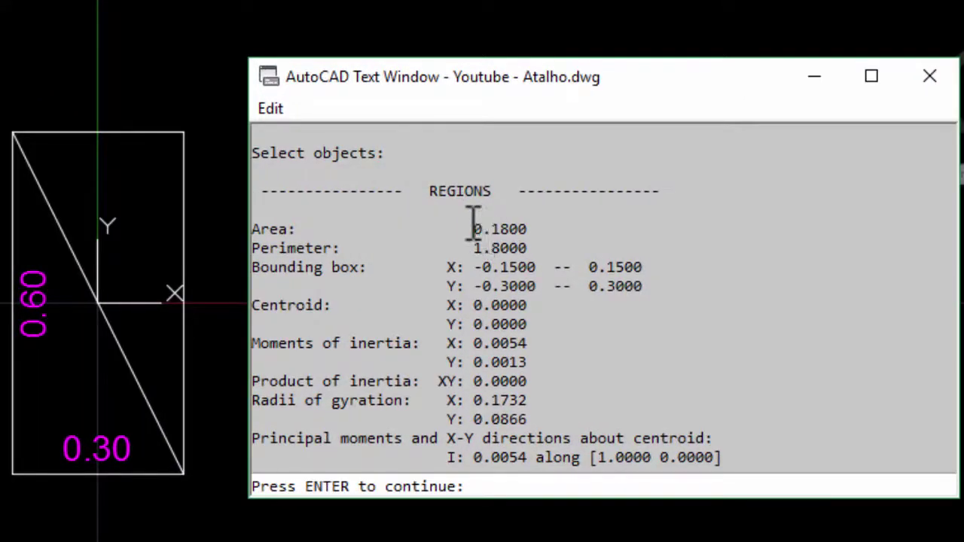
drag(465, 229, 550, 231)
click(482, 267)
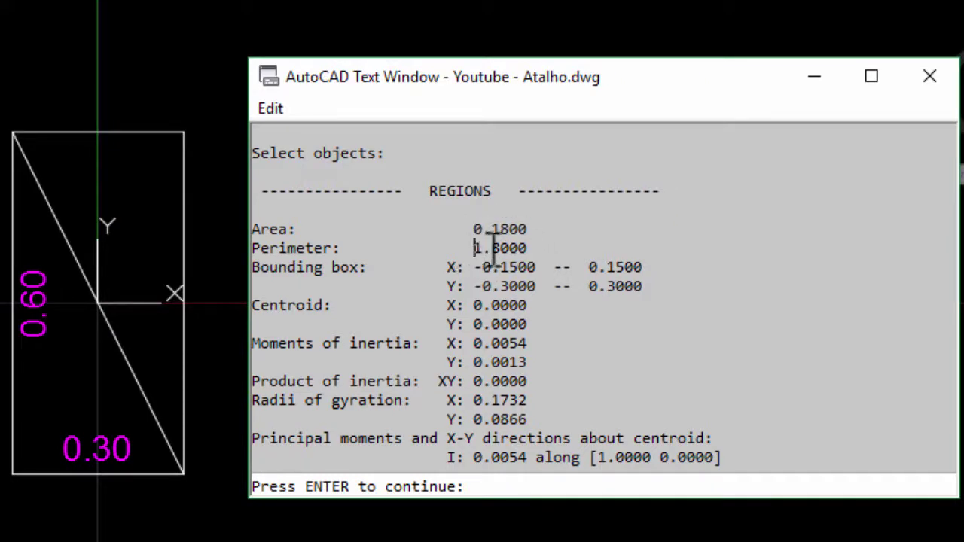
drag(491, 247, 529, 248)
click(508, 266)
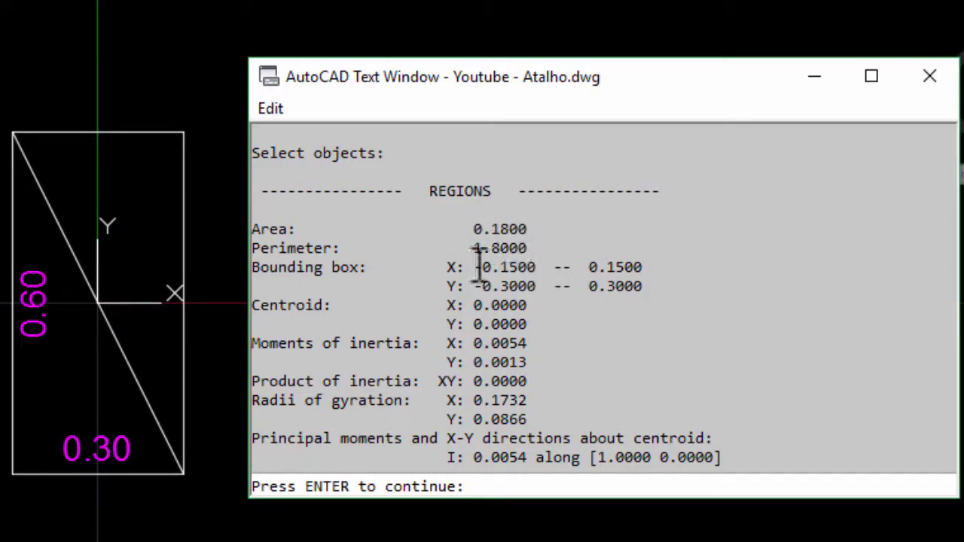
drag(479, 267, 456, 268)
click(439, 267)
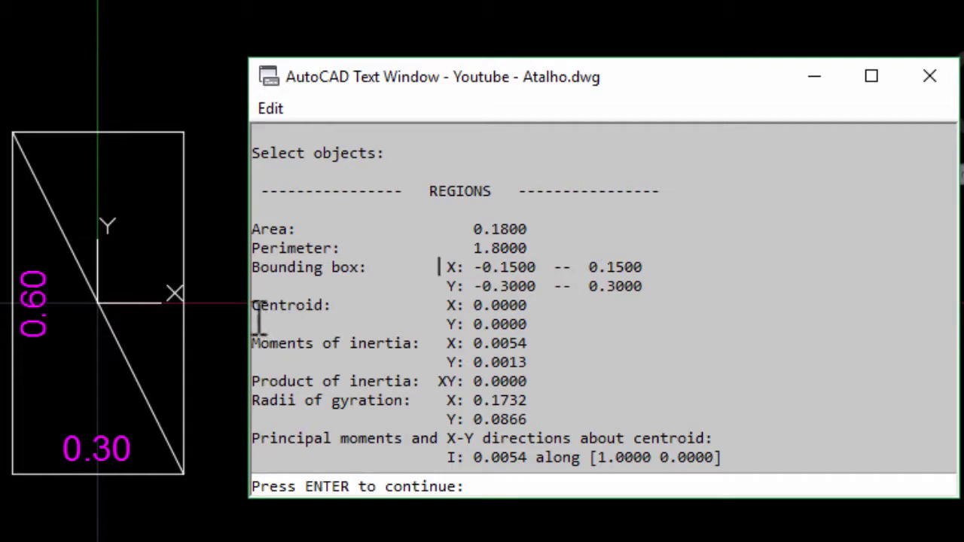
shift+click(491, 305)
click(491, 305)
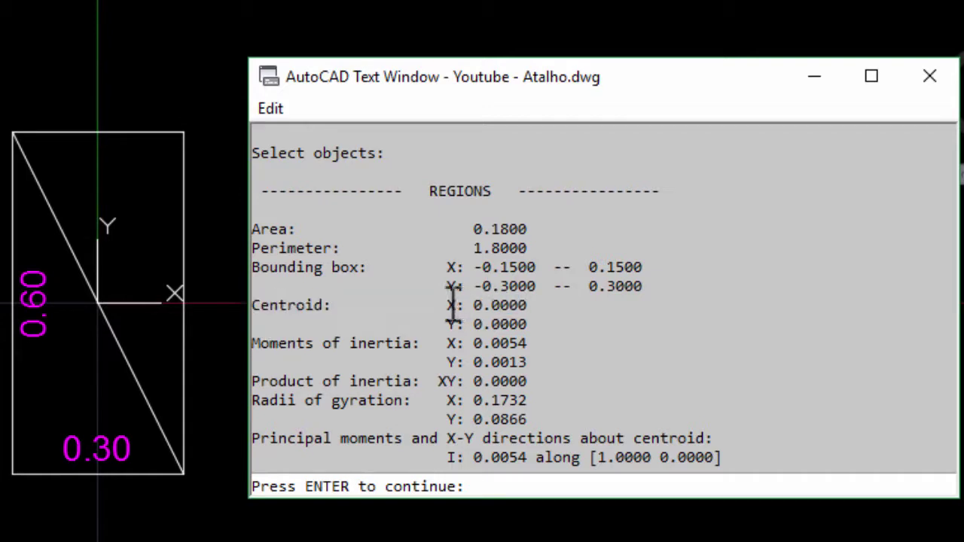
drag(450, 305, 537, 324)
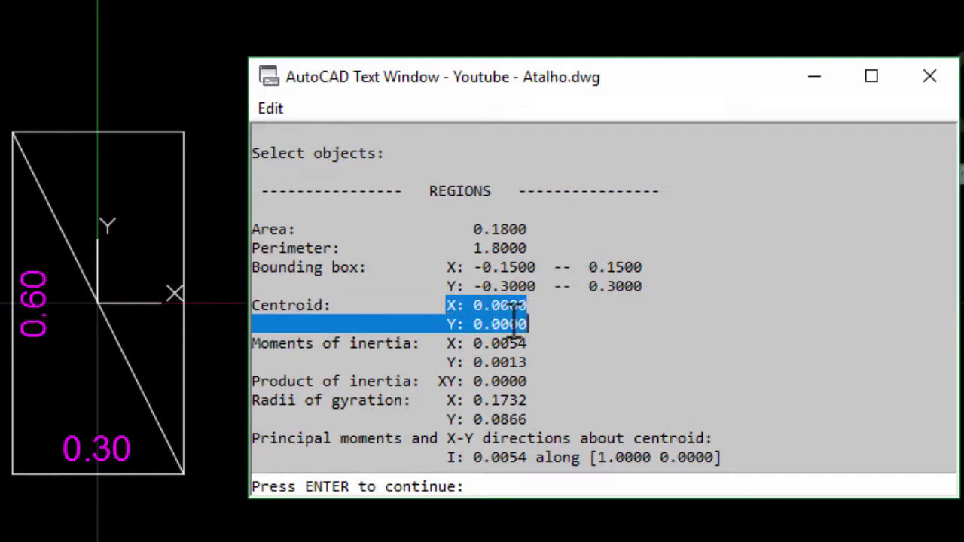
click(503, 310)
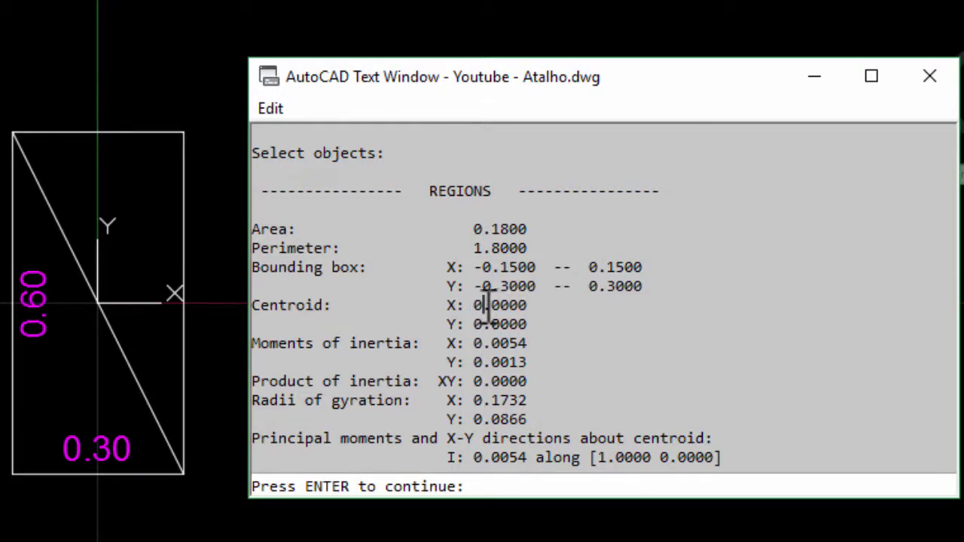
drag(479, 313, 489, 315)
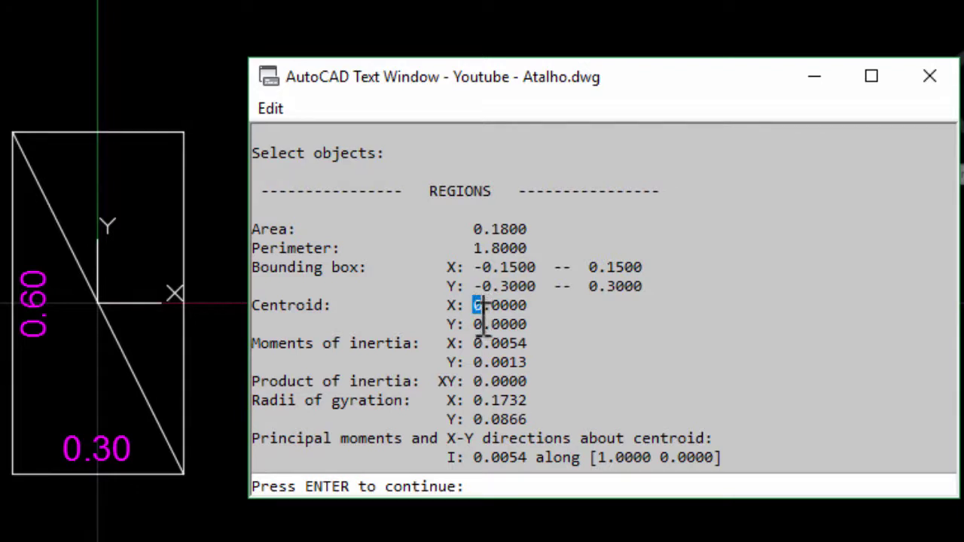
click(468, 316)
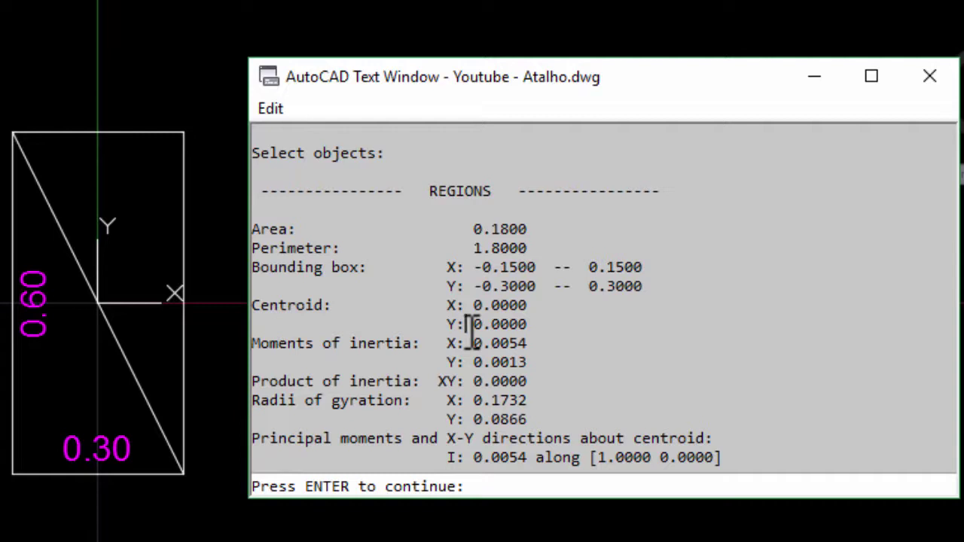
drag(254, 305, 421, 322)
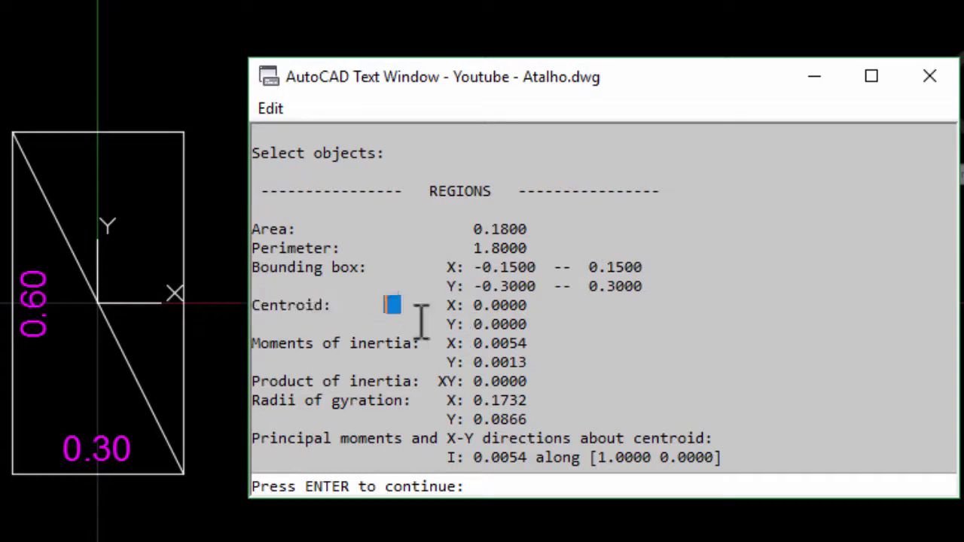
click(478, 322)
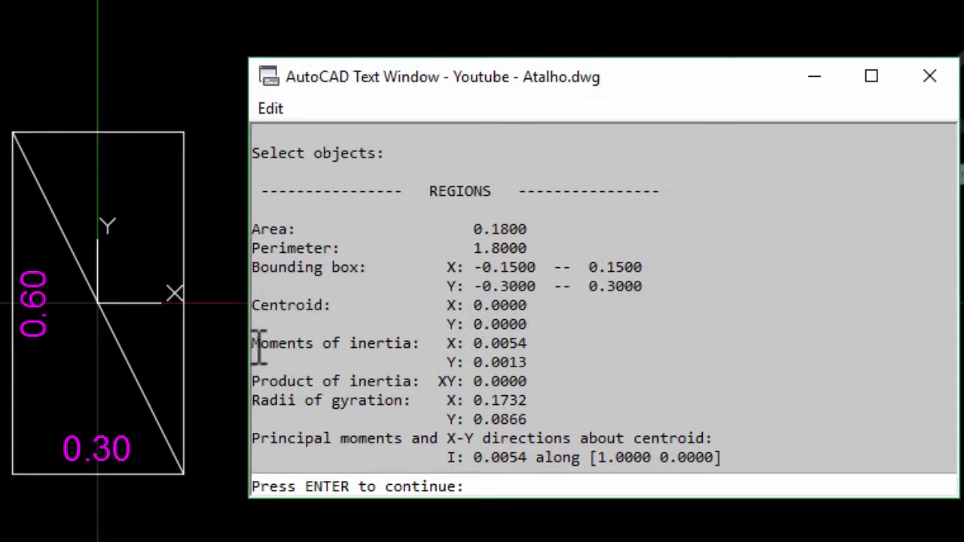
drag(256, 345, 425, 348)
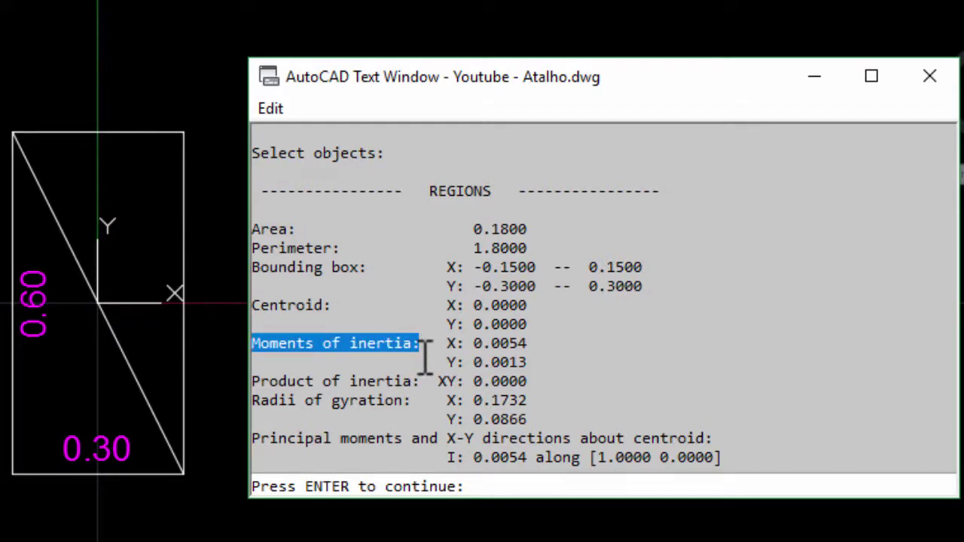
drag(440, 343, 528, 345)
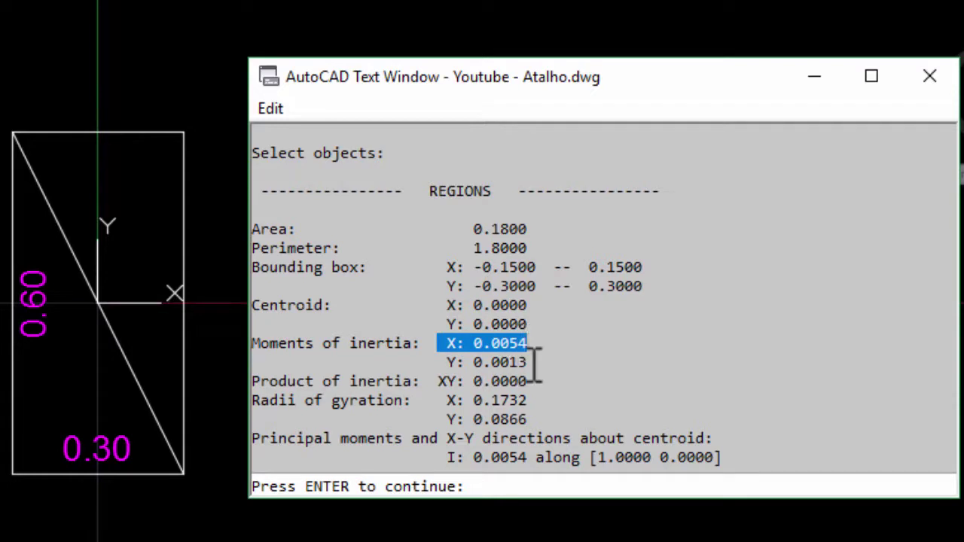
click(439, 369)
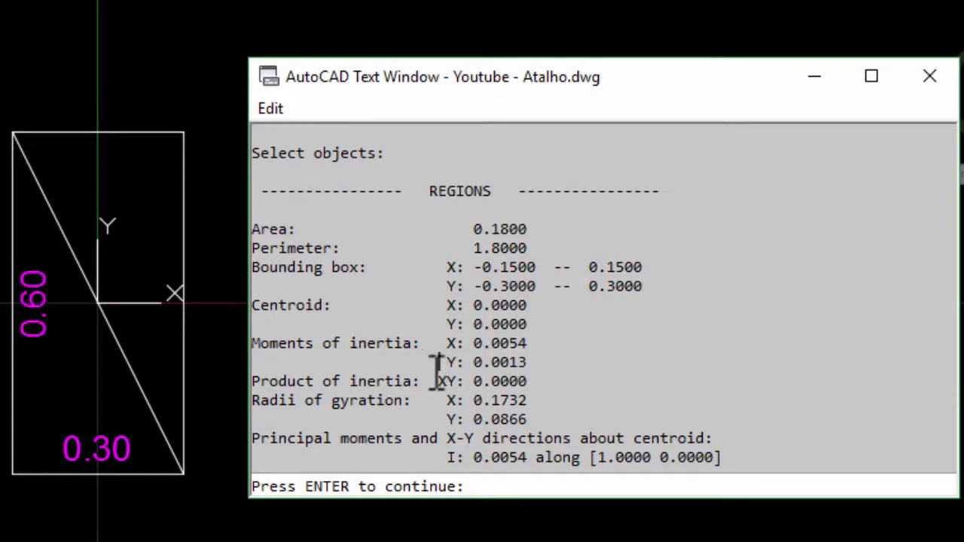
drag(440, 361, 530, 363)
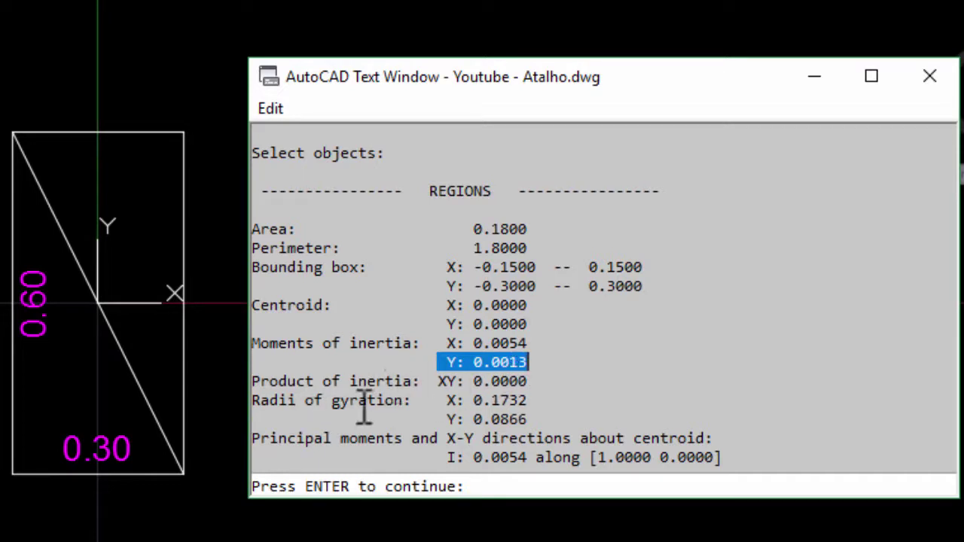
click(455, 411)
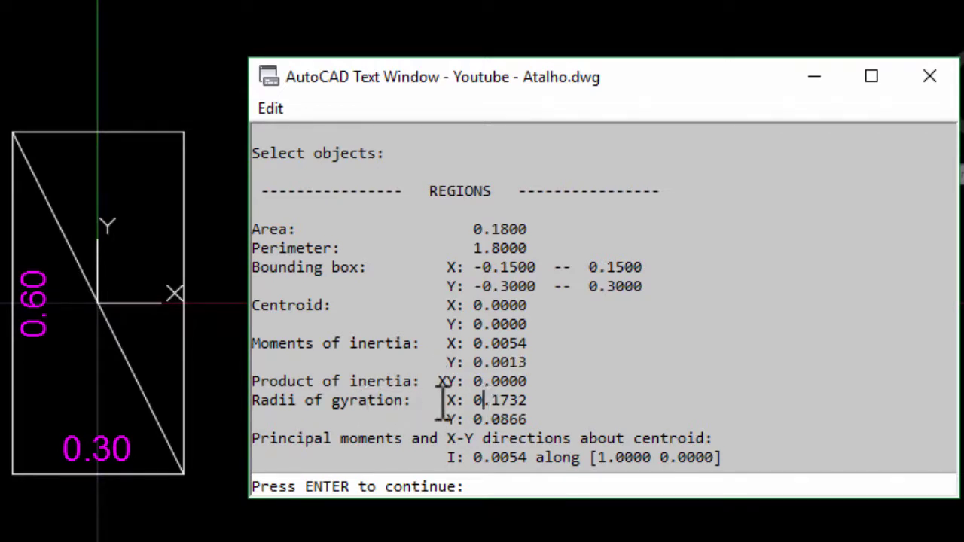
drag(446, 400, 557, 404)
drag(447, 419, 546, 414)
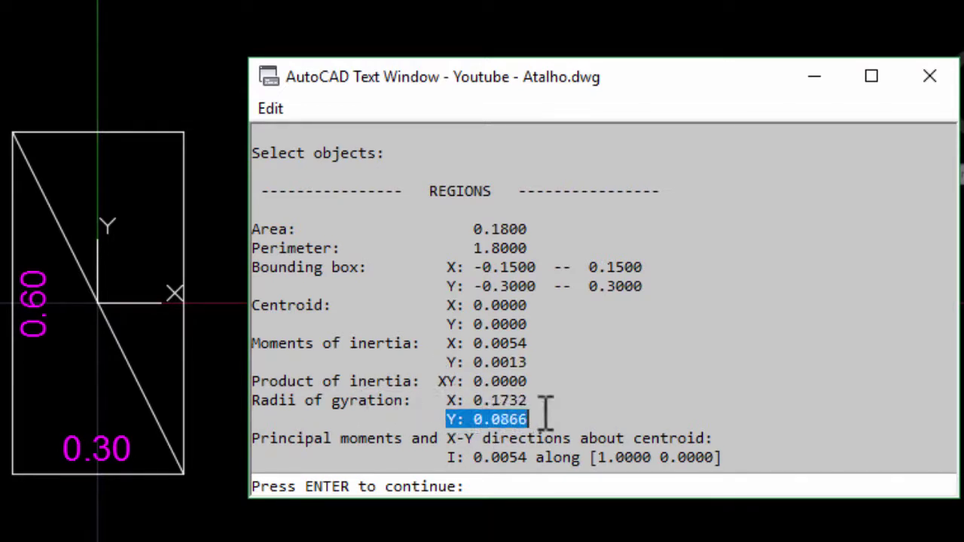
drag(256, 400, 536, 419)
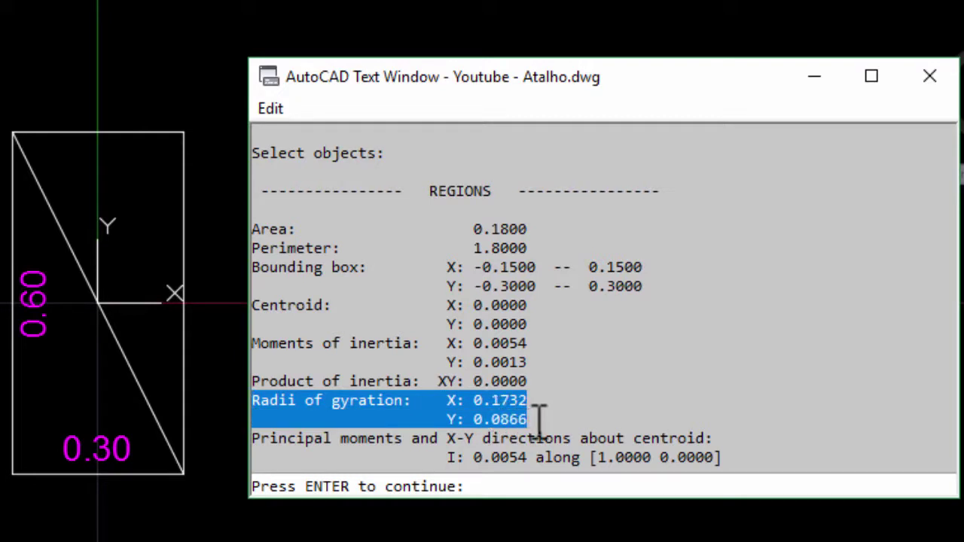
click(377, 439)
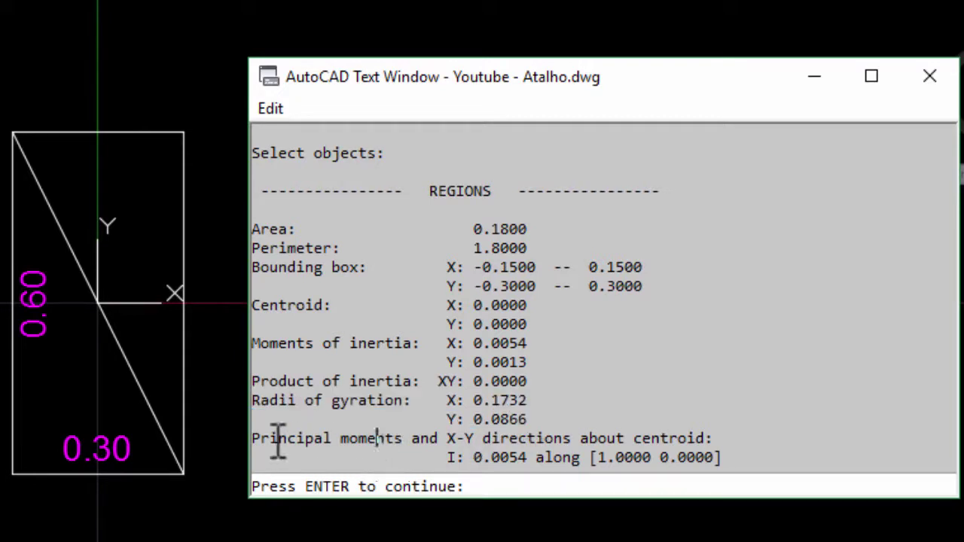
drag(278, 444, 402, 440)
click(537, 438)
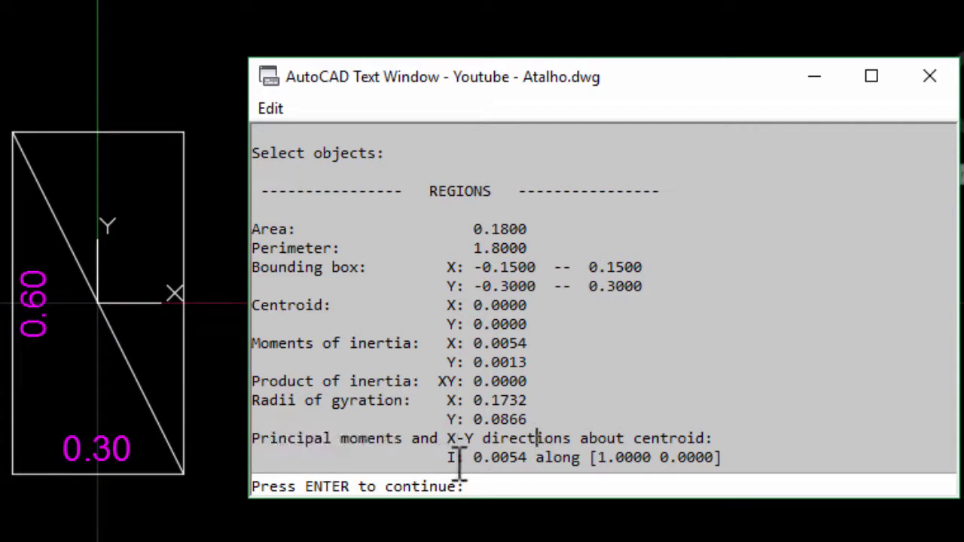
drag(508, 457, 525, 457)
mouse_move(531, 346)
mouse_down()
mouse_move(479, 344)
mouse_move(537, 355)
mouse_up()
mouse_move(536, 344)
mouse_down()
mouse_move(426, 344)
mouse_move(438, 344)
mouse_up()
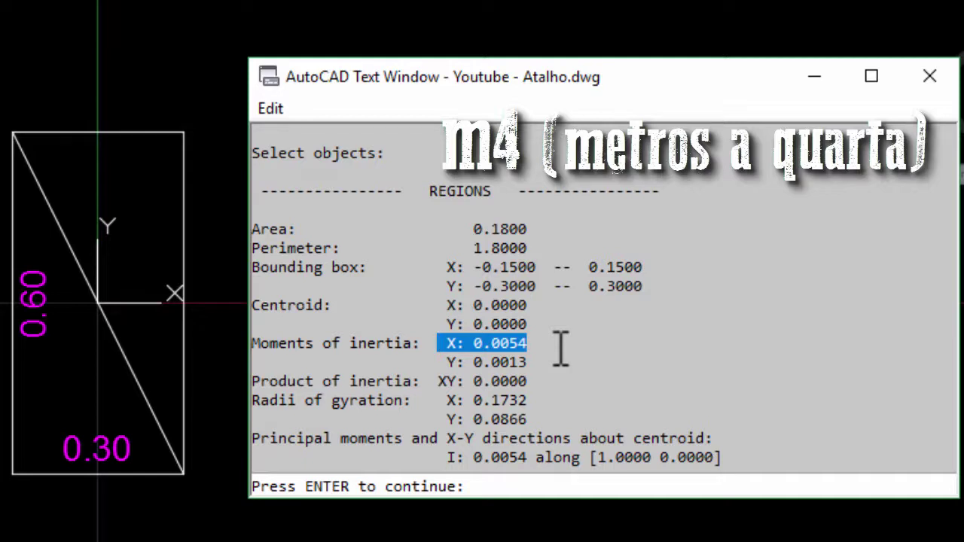
drag(438, 344, 553, 345)
click(488, 343)
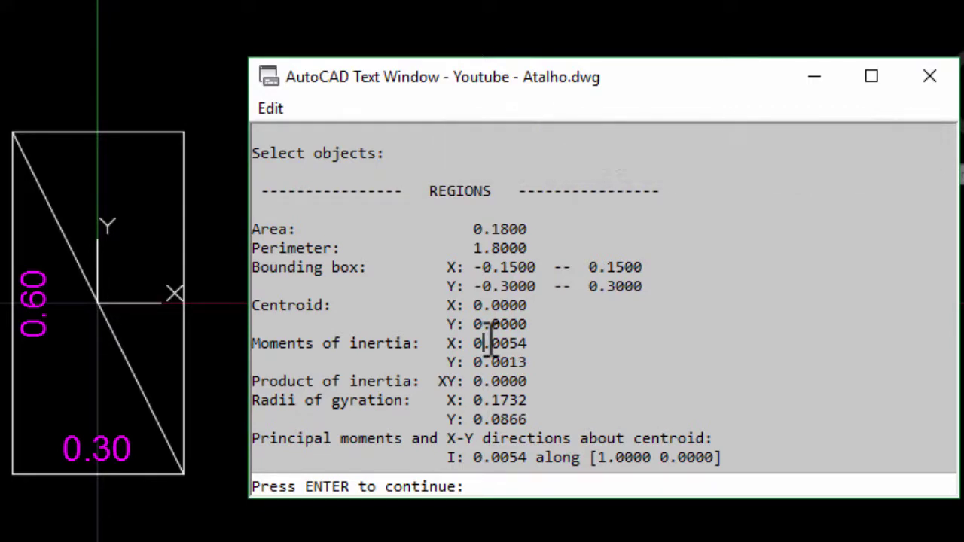
drag(278, 344, 439, 344)
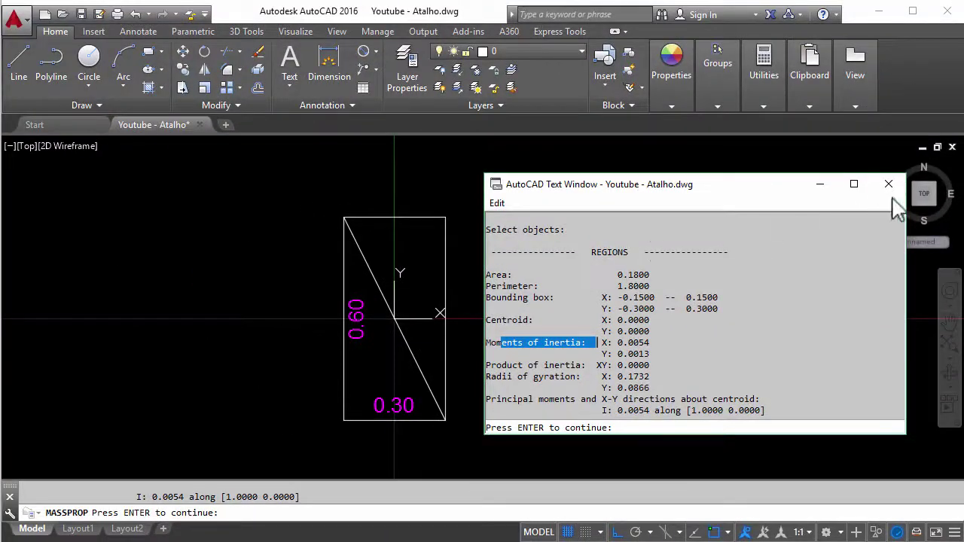
Step: Close the mass-properties report and pan over to the L-shaped section
click(887, 183)
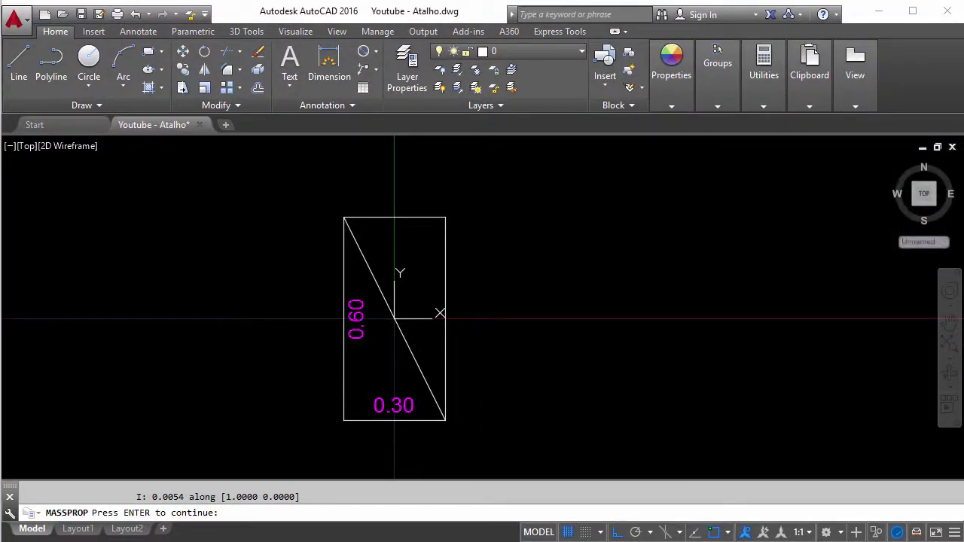
key(Return)
key(Escape)
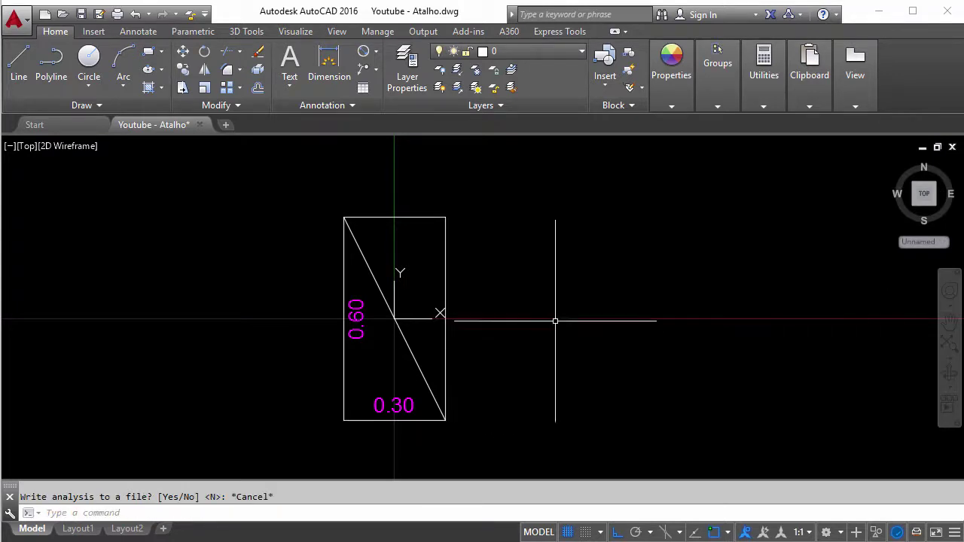
middle_drag(677, 299, 347, 329)
scroll(347, 329, down, 3)
scroll(634, 316, up, 3)
middle_drag(553, 366, 452, 368)
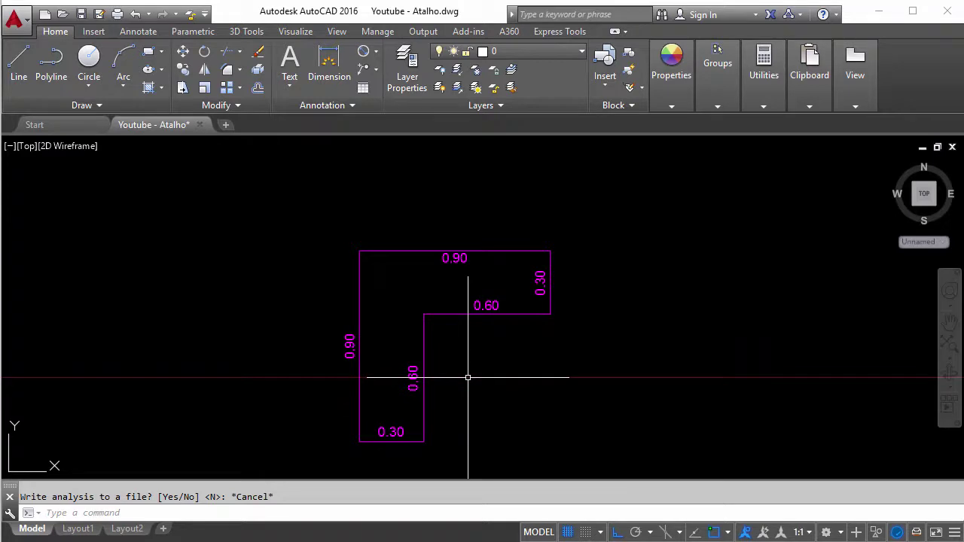
middle_drag(514, 357, 475, 336)
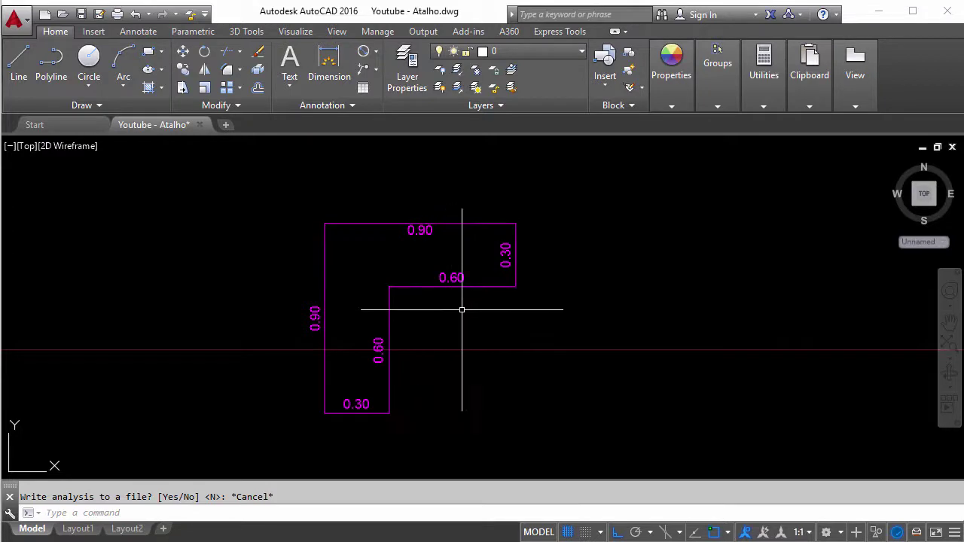
Step: Try REGION on the L-shaped outline, which creates 0 regions, and inspect the outline
text(reg)
key(Return)
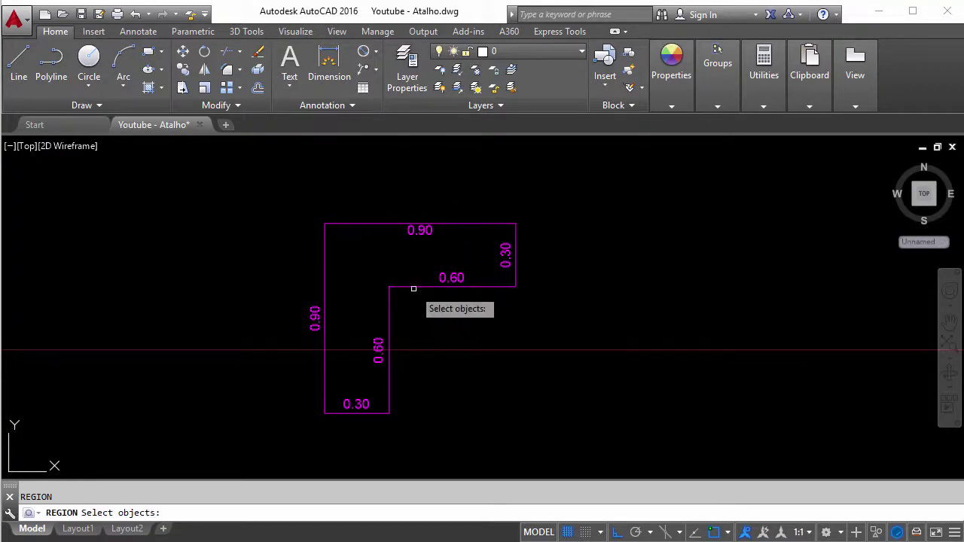
click(413, 289)
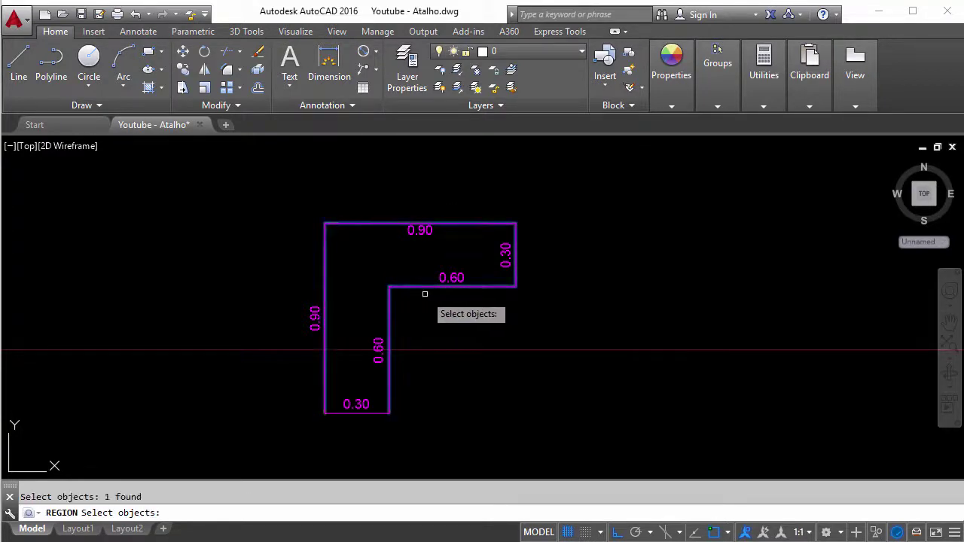
key(Return)
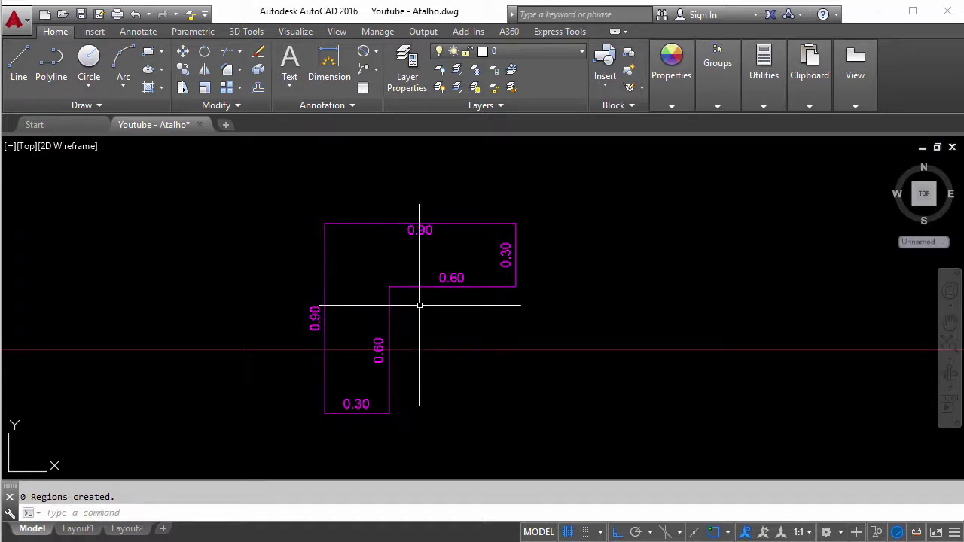
key(Escape)
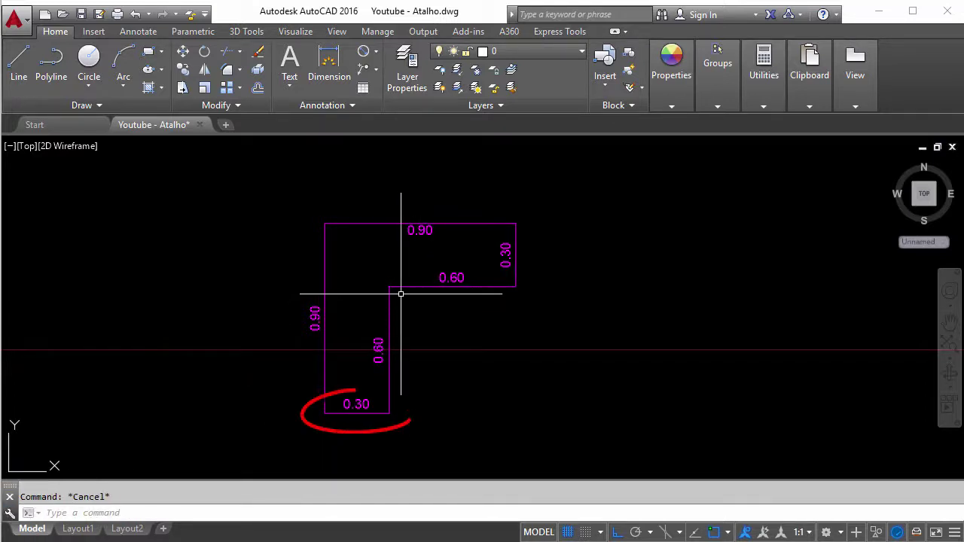
click(389, 289)
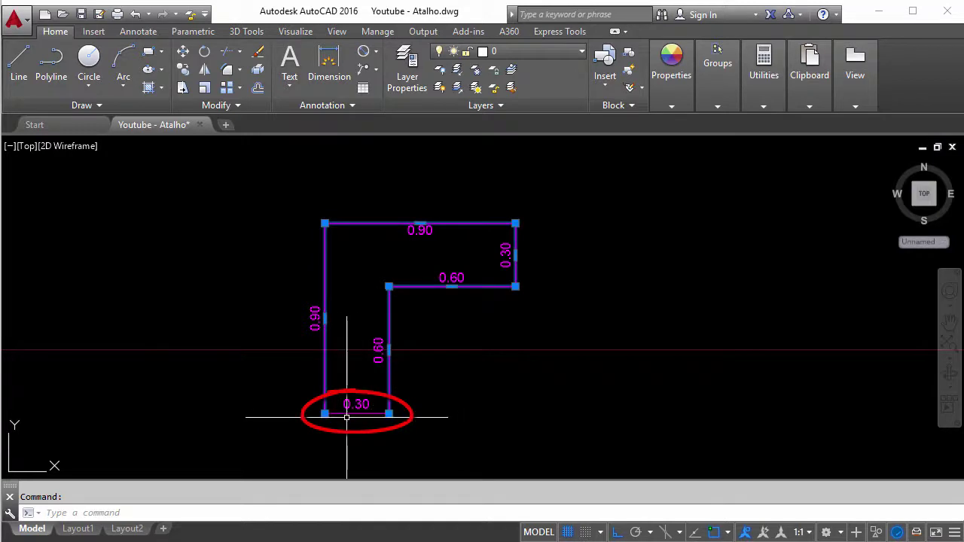
key(Escape)
click(389, 397)
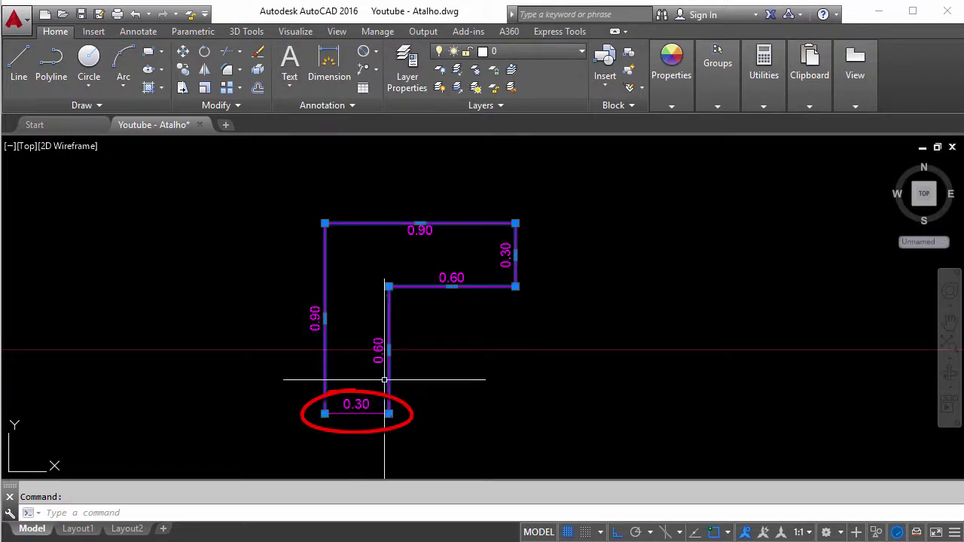
Step: Use PEDIT Join to merge the L-shaped outline segments into one polyline
text(pe)
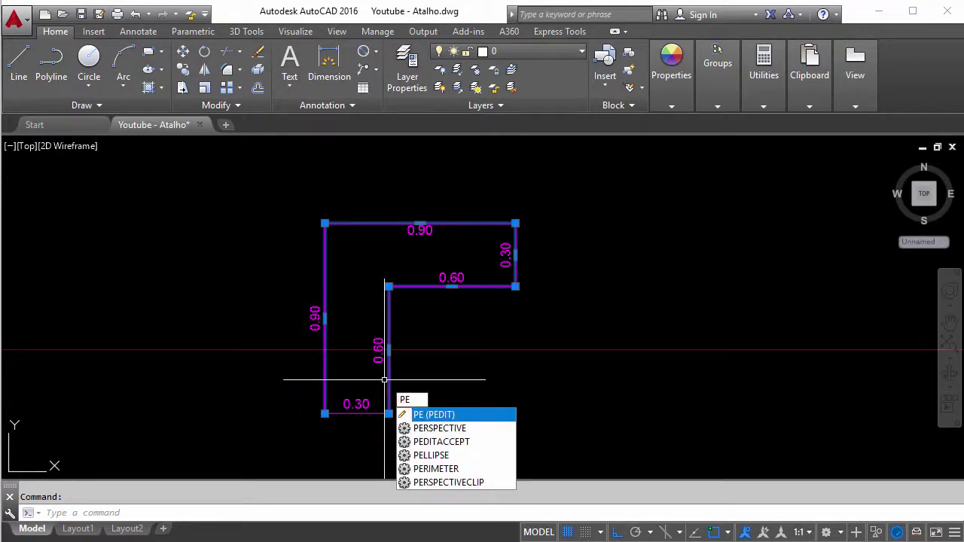
key(Return)
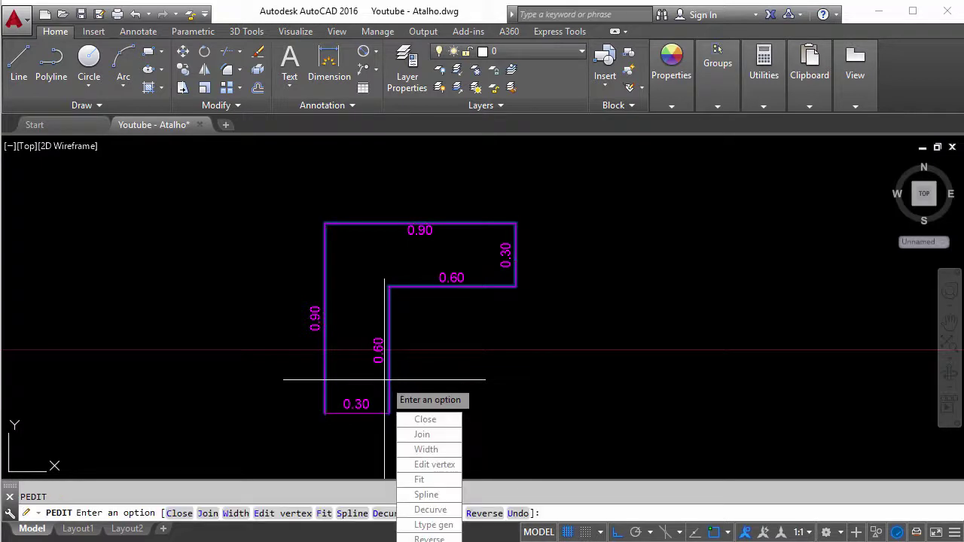
text(j)
key(Return)
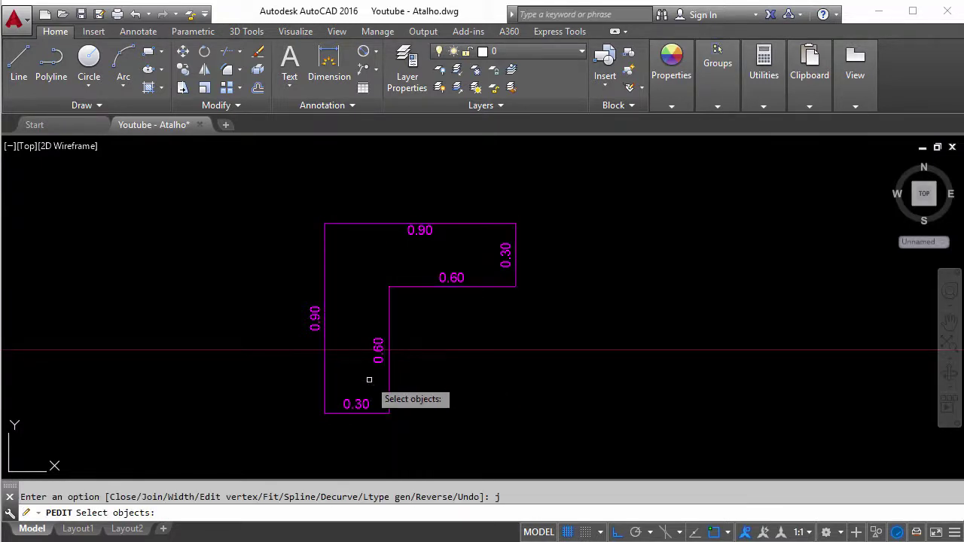
click(391, 393)
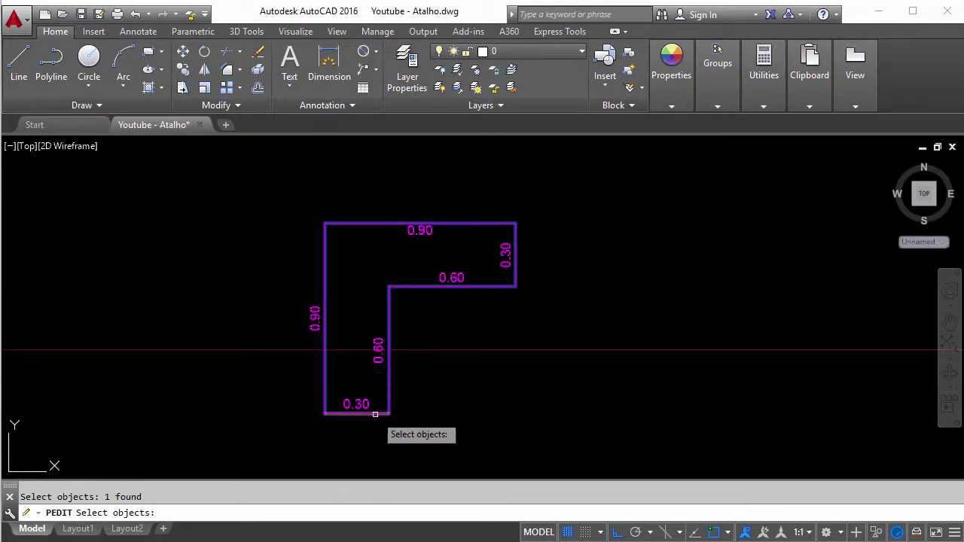
key(Return)
key(Escape)
click(390, 396)
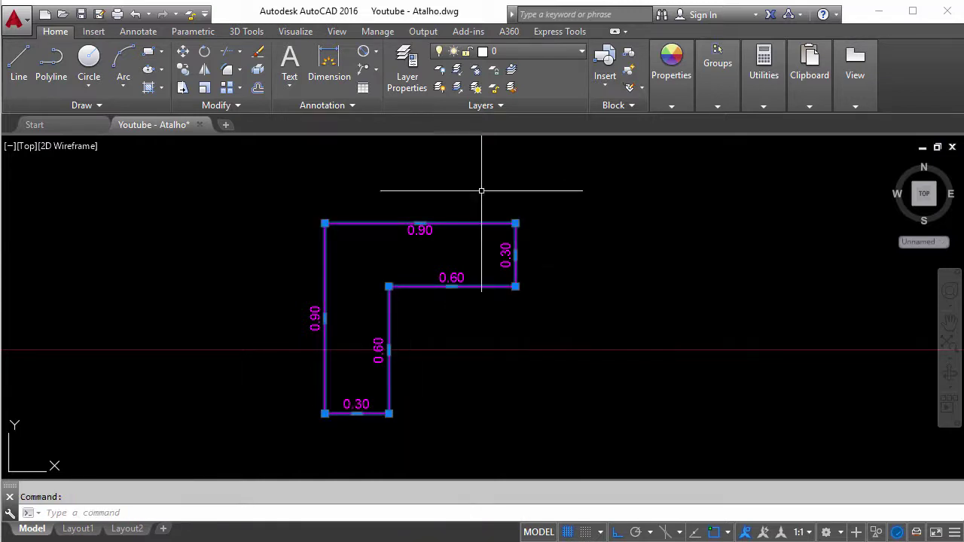
Step: Convert the joined L-shaped outline into a region with REG
key(Escape)
text(reg)
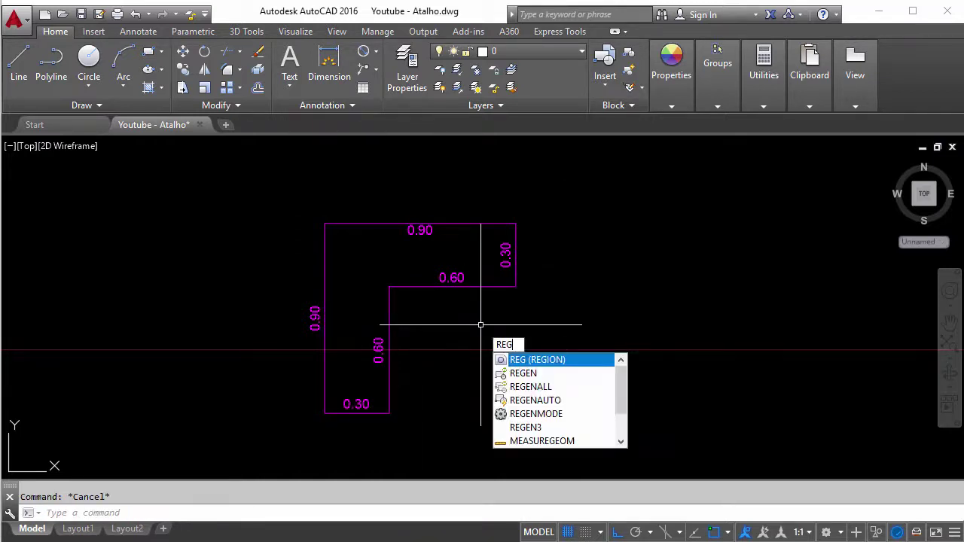
key(Return)
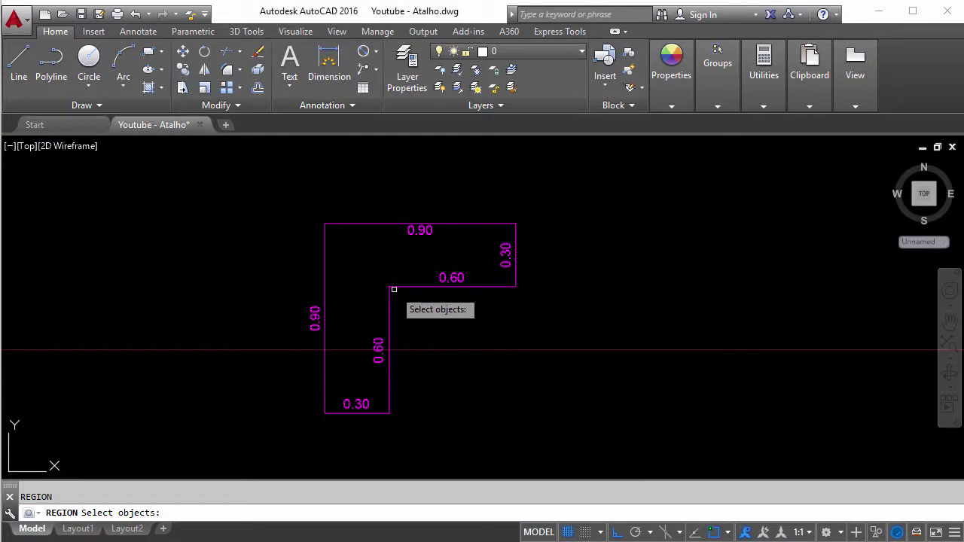
click(390, 287)
key(Return)
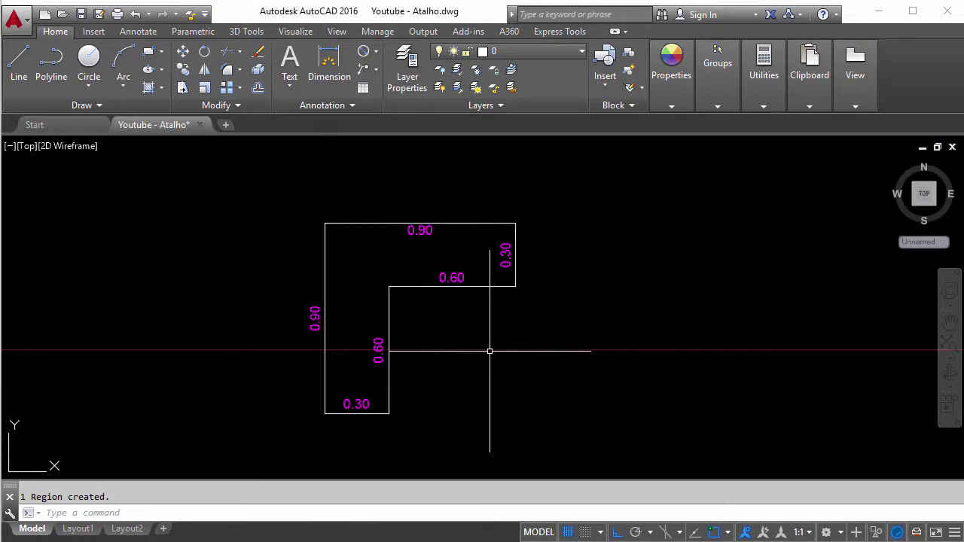
Step: Move the UCS origin to the L's inner corner with the X axis pointing right
text(uc)
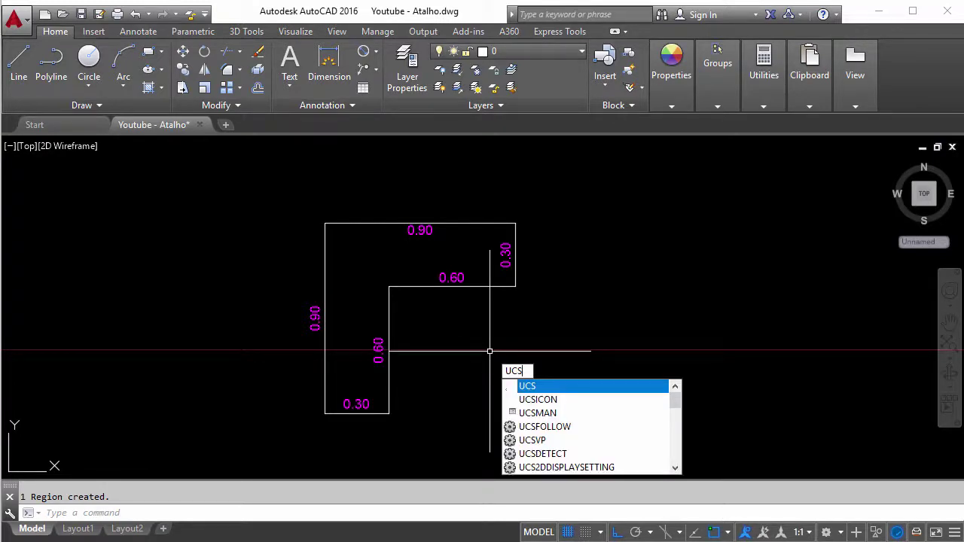
key(Return)
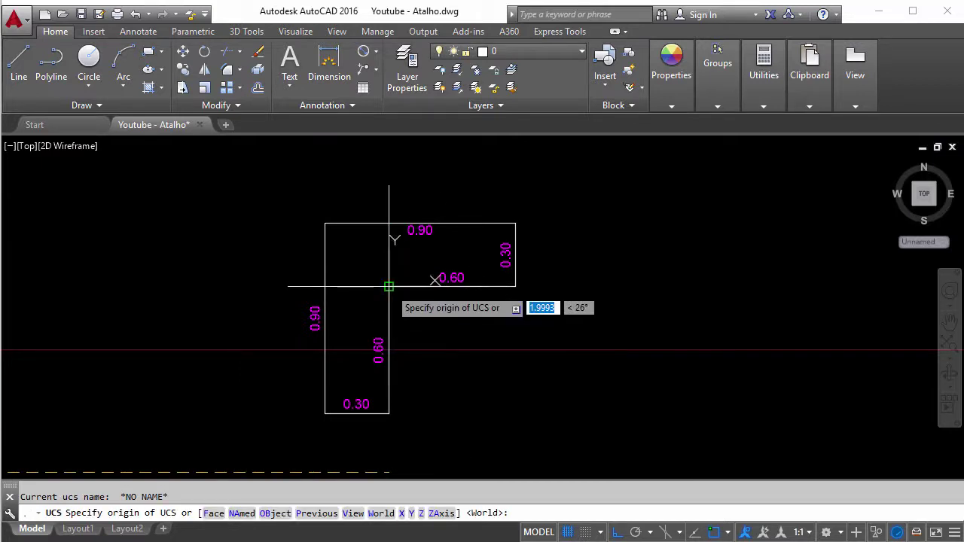
click(389, 286)
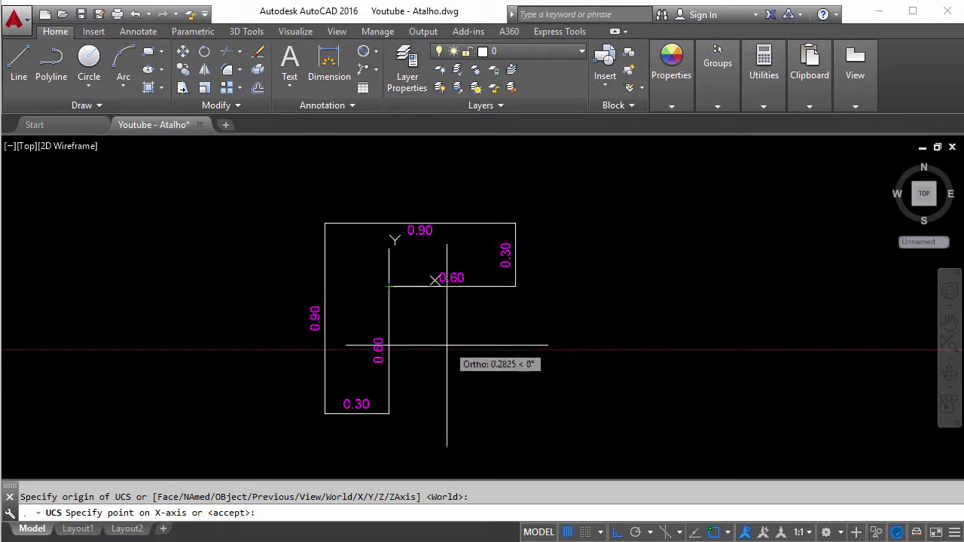
click(604, 291)
click(388, 167)
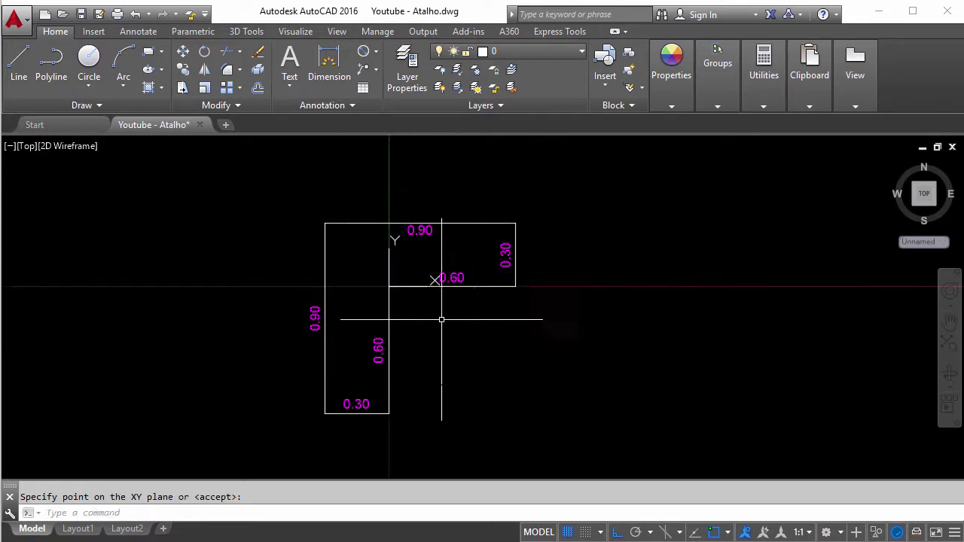
click(486, 286)
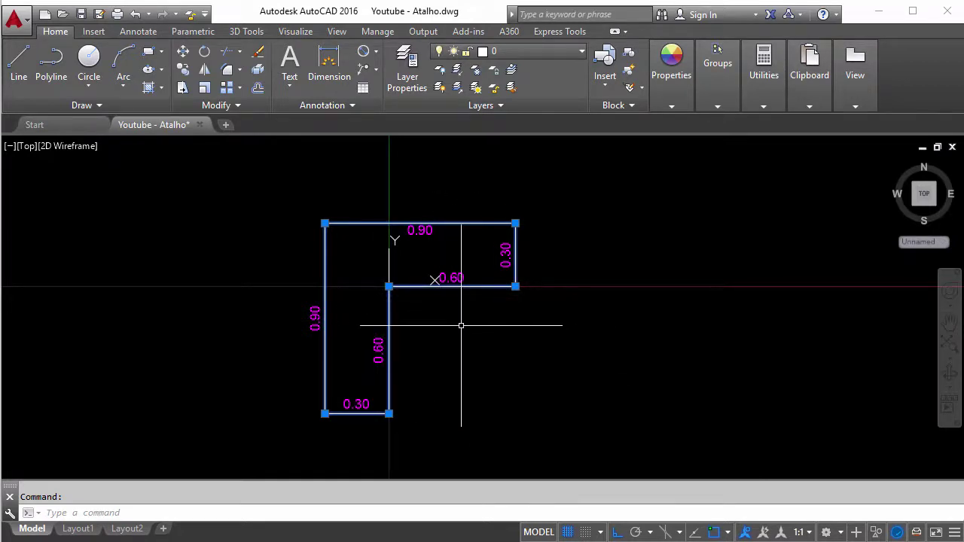
key(Escape)
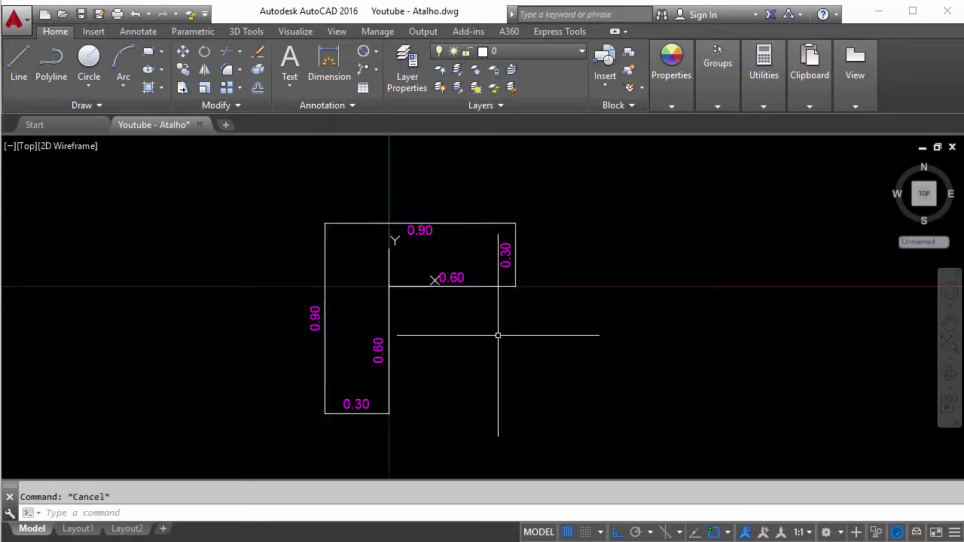
Step: Run MASSPROP on the L-shaped region: area 0.4500, perimeter 3.6000
text(mass)
key(Return)
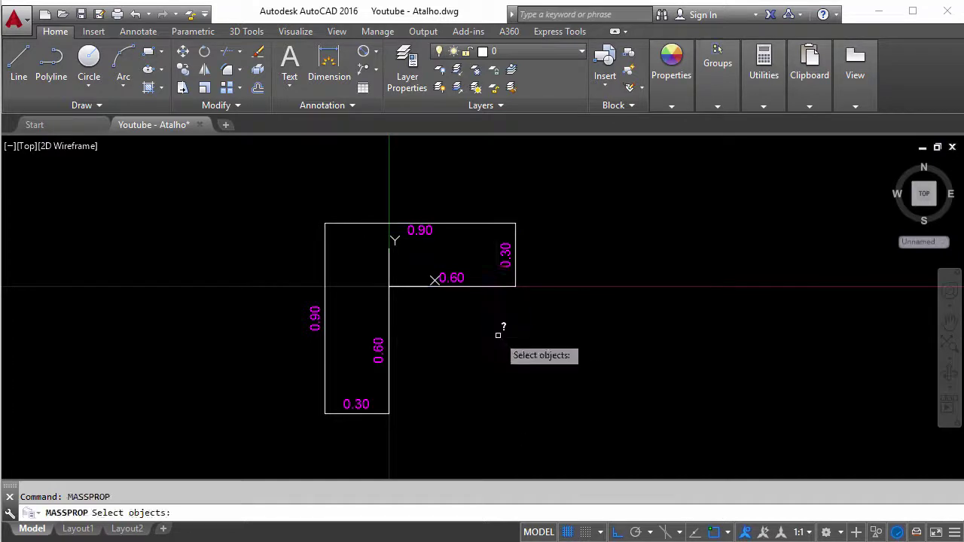
click(477, 224)
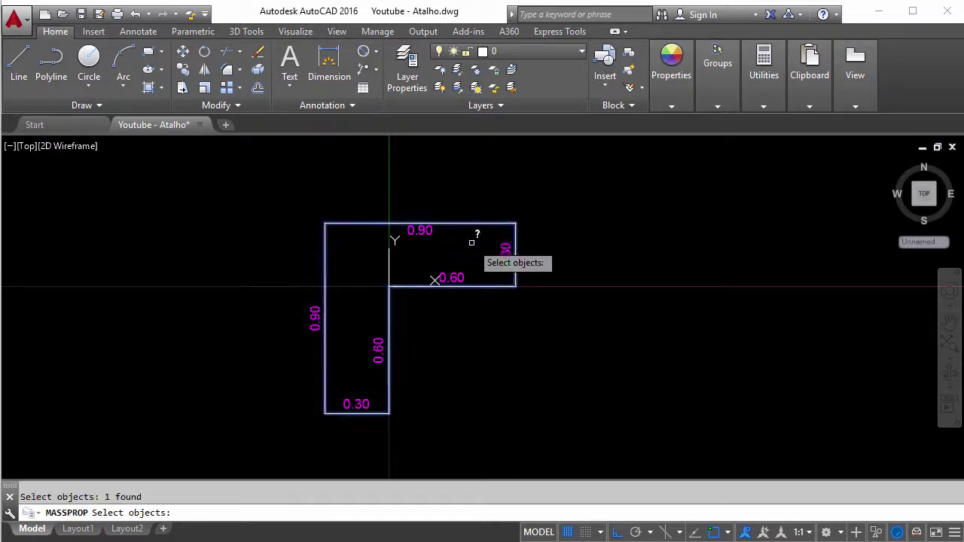
key(Return)
Step: Highlight the centroid values 0.0300, -0.0300 in the Text Window, then close it
drag(618, 186, 633, 188)
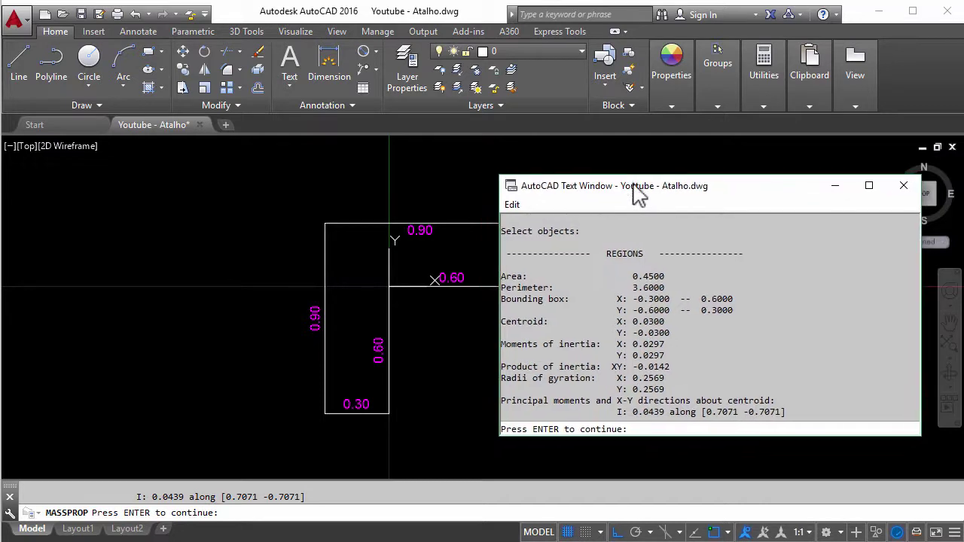
drag(504, 322, 678, 331)
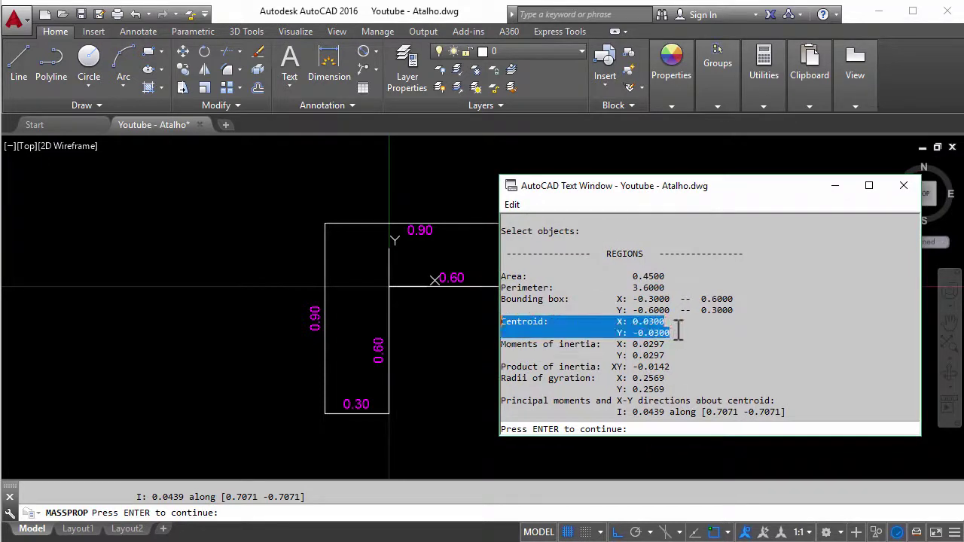
click(647, 324)
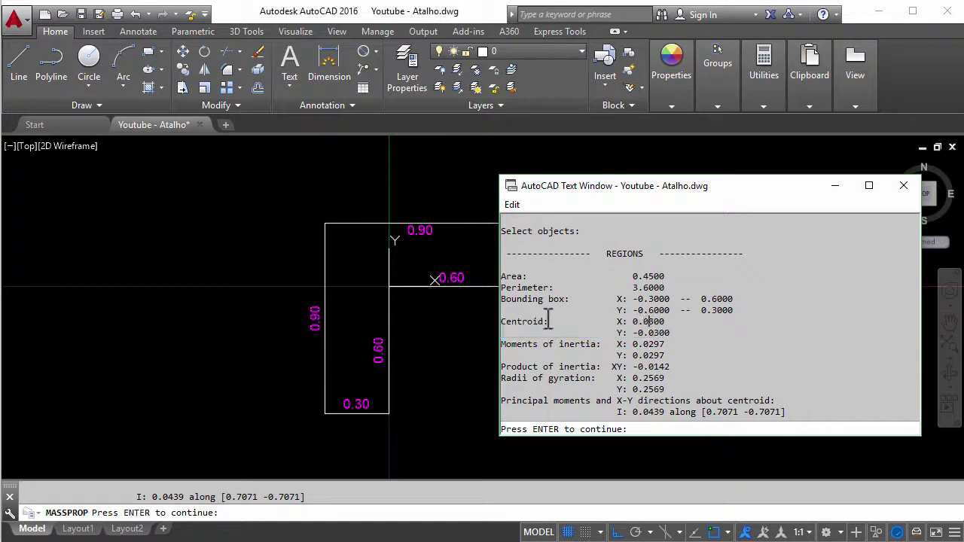
drag(501, 321, 675, 334)
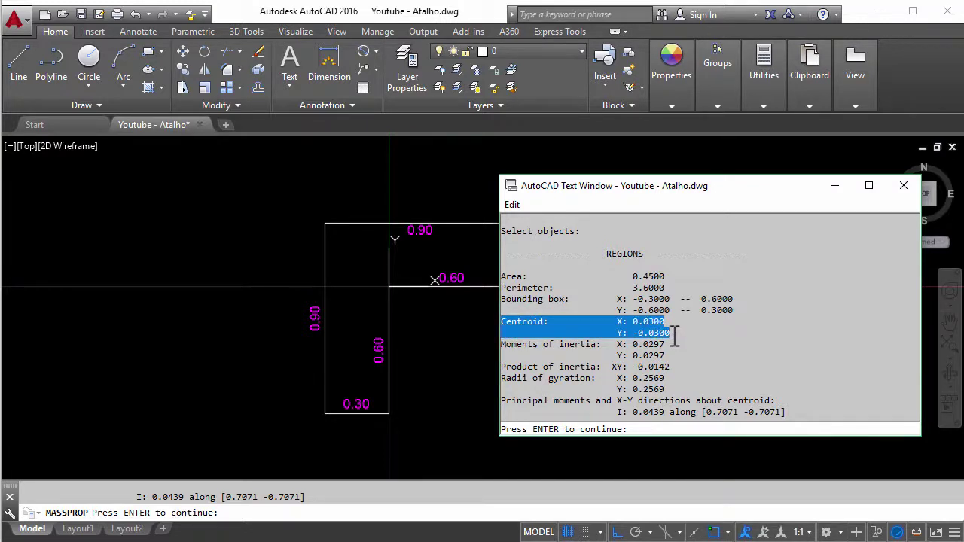
drag(616, 321, 629, 325)
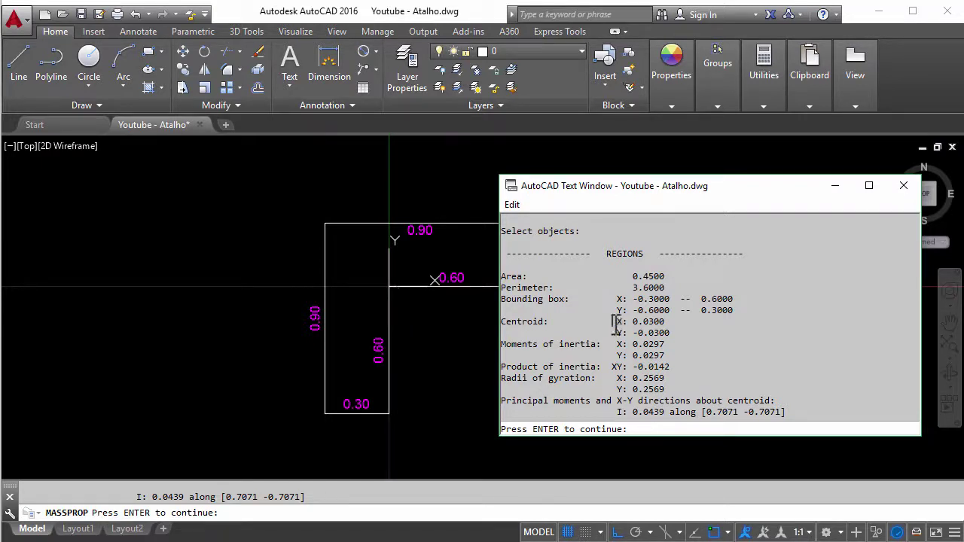
drag(504, 322, 674, 333)
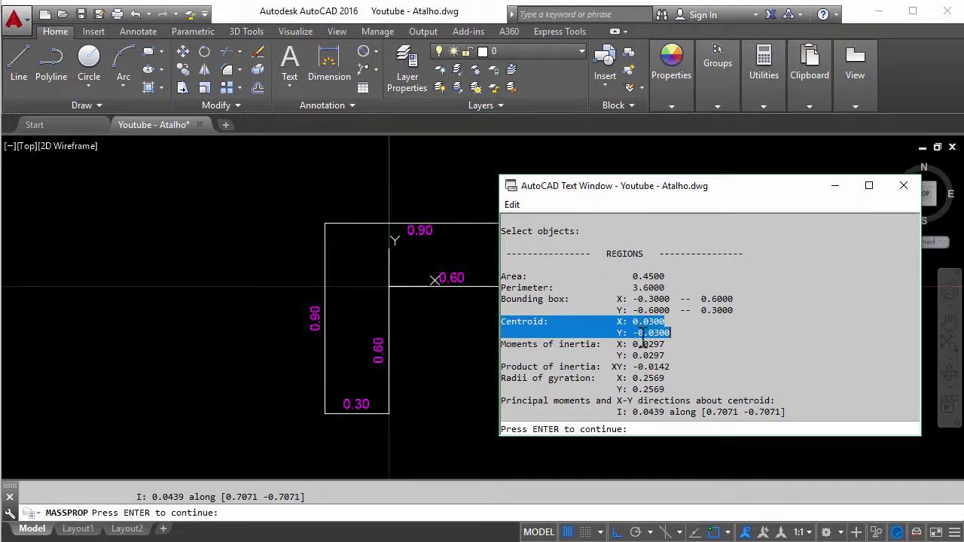
click(904, 185)
Step: Dismiss the MASSPROP prompt and draw a 0.03 horizontal line from the L's inner corner
key(Return)
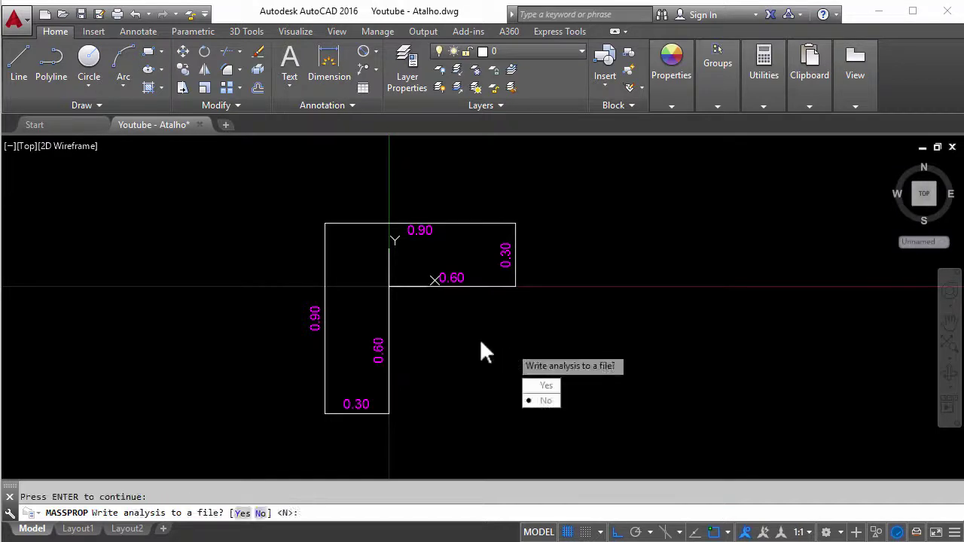
key(Escape)
text(l)
key(Return)
scroll(444, 311, up, 5)
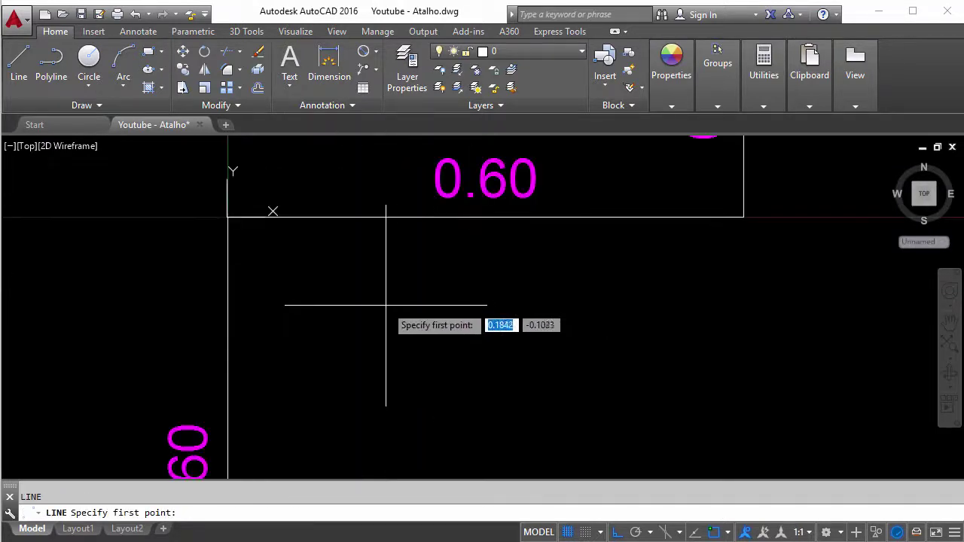
click(227, 217)
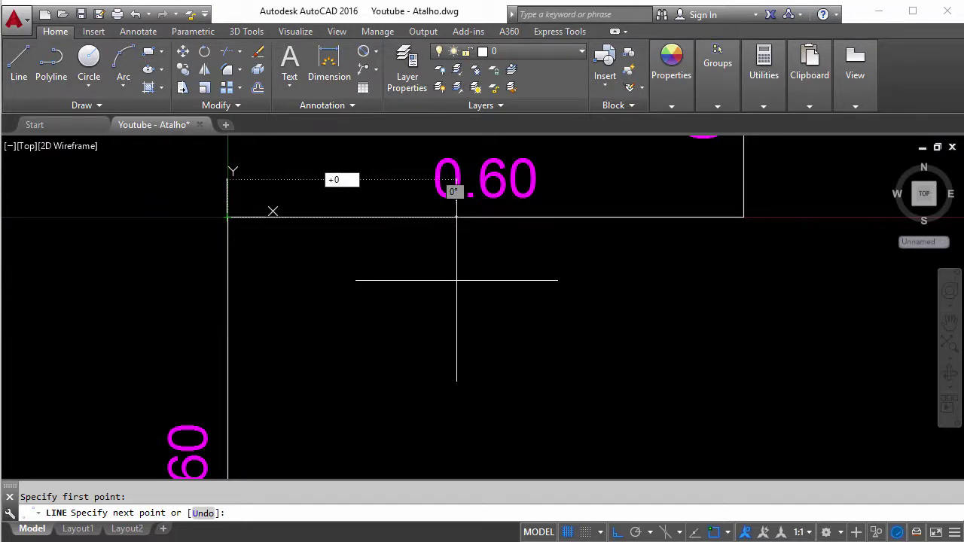
key(Escape)
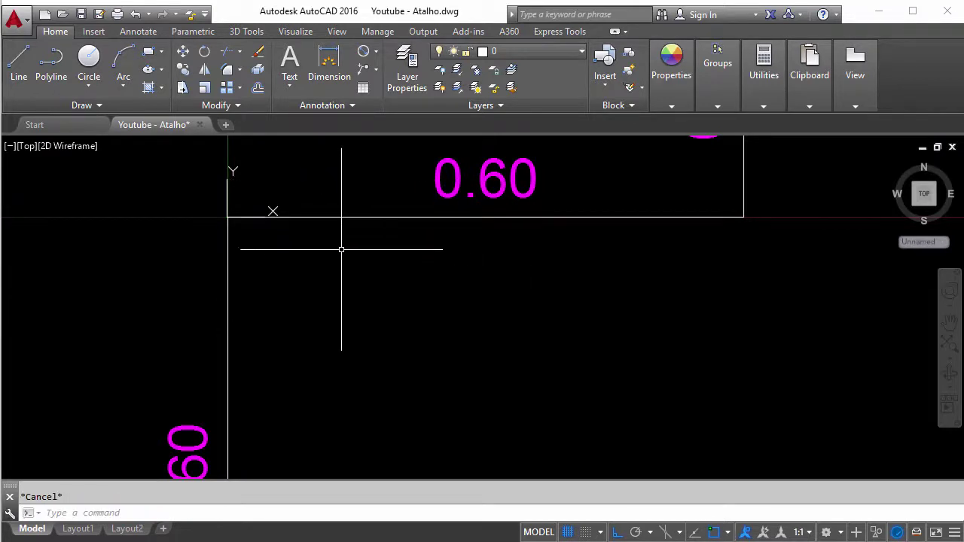
text(l)
key(Return)
click(227, 217)
text(.03)
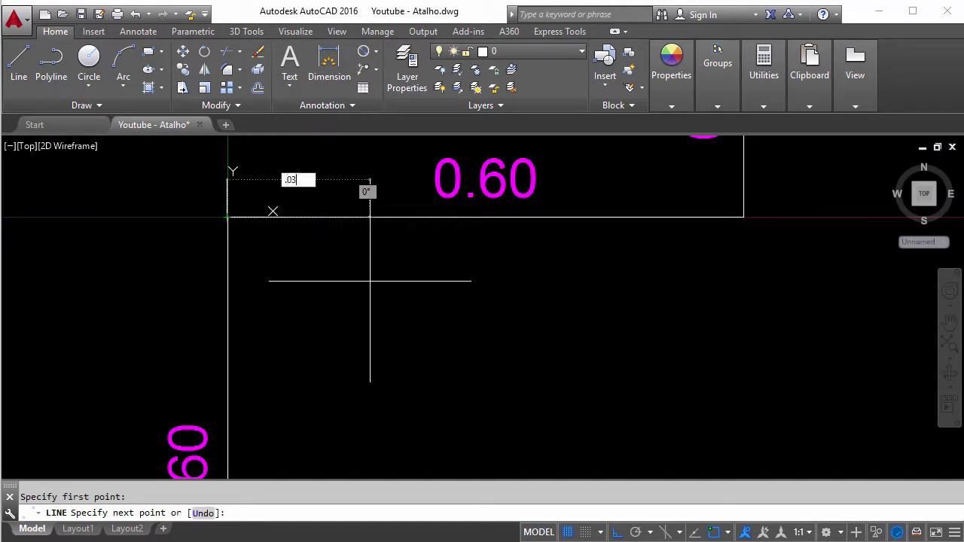
key(Return)
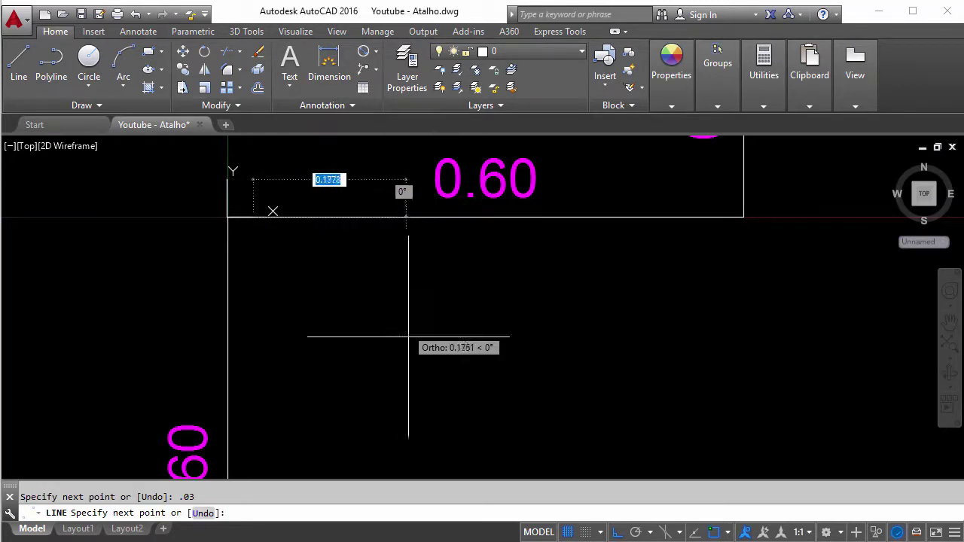
scroll(409, 255, down, 4)
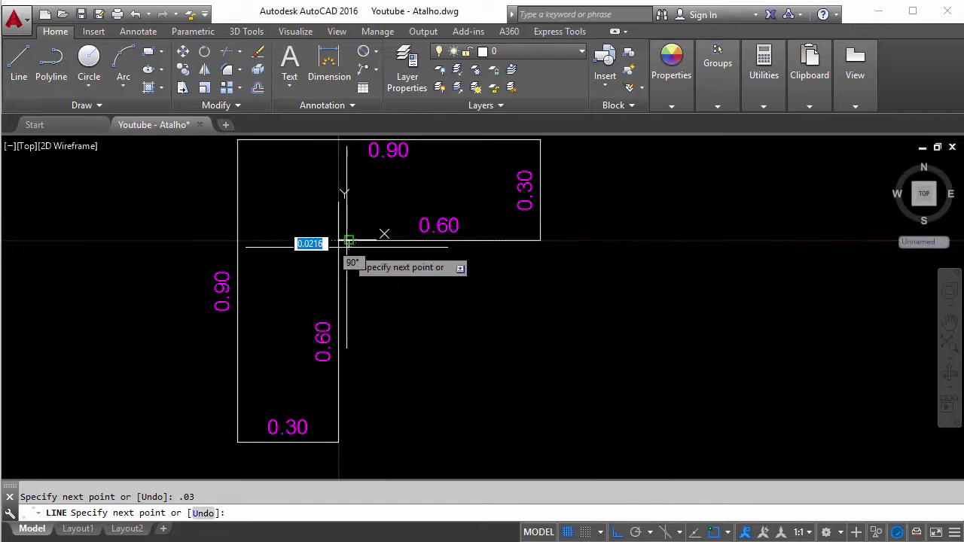
scroll(347, 253, up, 2)
scroll(369, 266, up, 2)
Step: Draw a 0.03 downward line to mark the centroid point
key(Return)
key(Return)
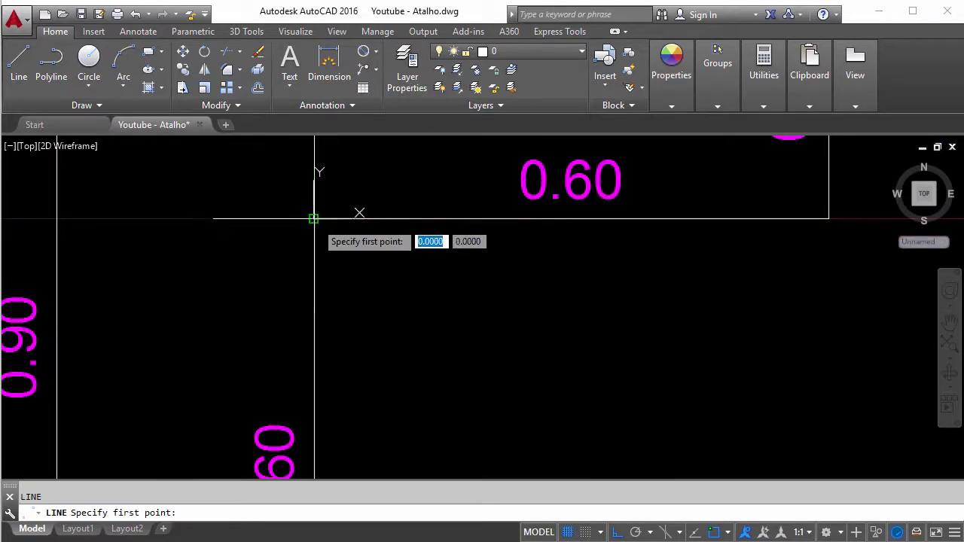
click(314, 219)
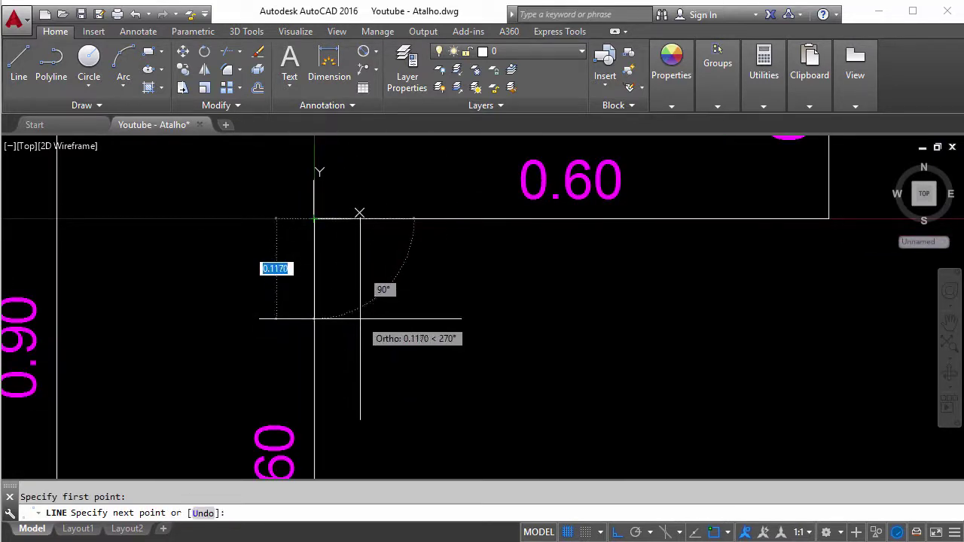
text(.03)
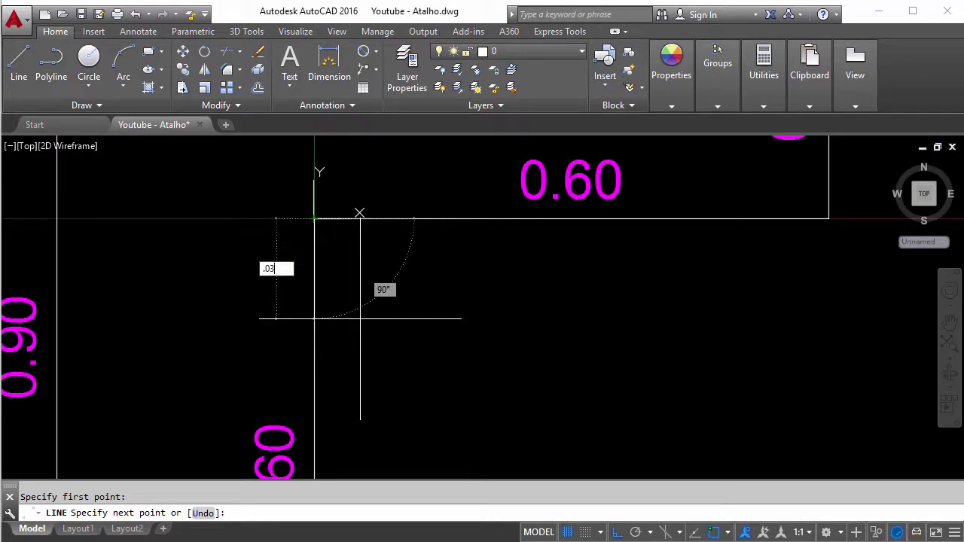
key(Return)
scroll(360, 239, up, 2)
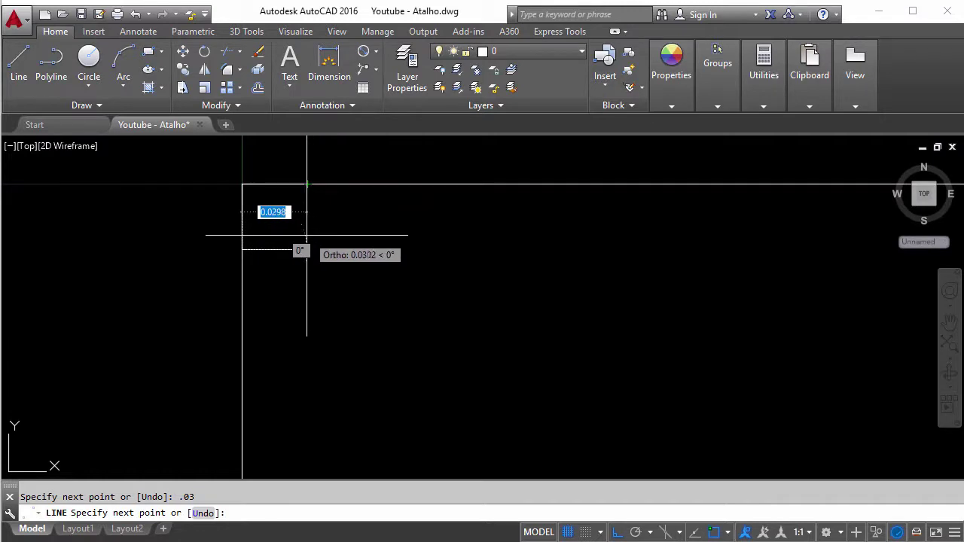
click(365, 256)
key(Return)
key(Return)
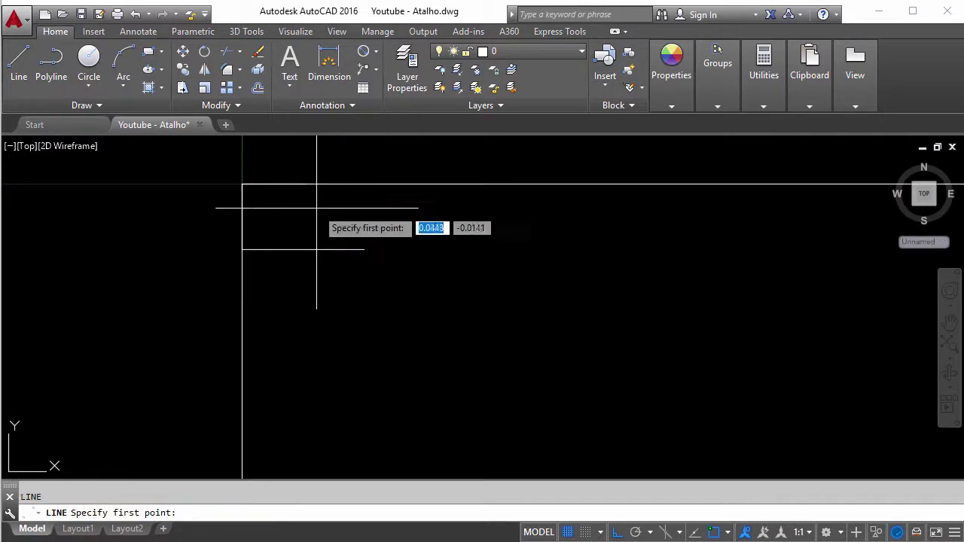
Step: Abandon a misplaced extra line and a trim attempt on the construction lines
click(307, 184)
key(Escape)
key(Return)
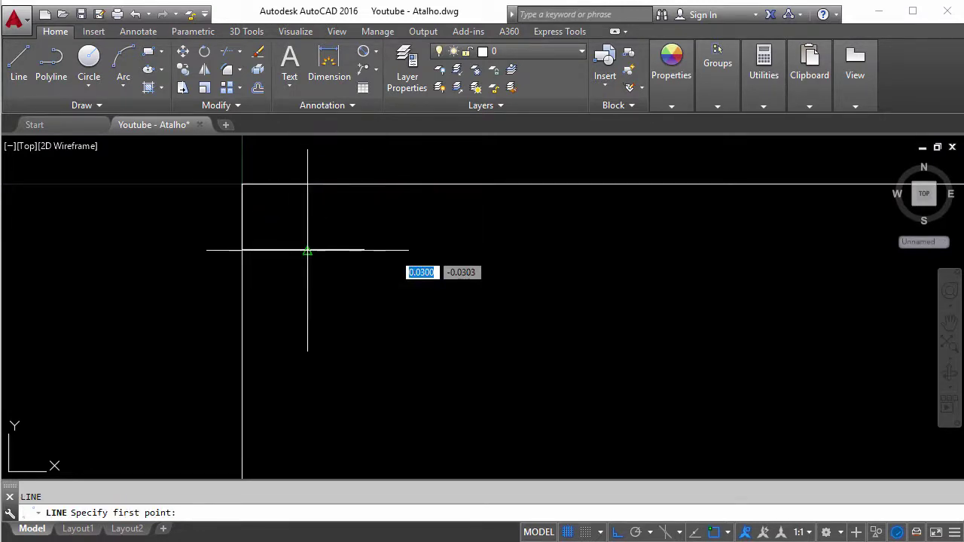
click(307, 251)
scroll(333, 298, down, 3)
key(Escape)
scroll(334, 299, up, 4)
text(tr)
key(Return)
key(Return)
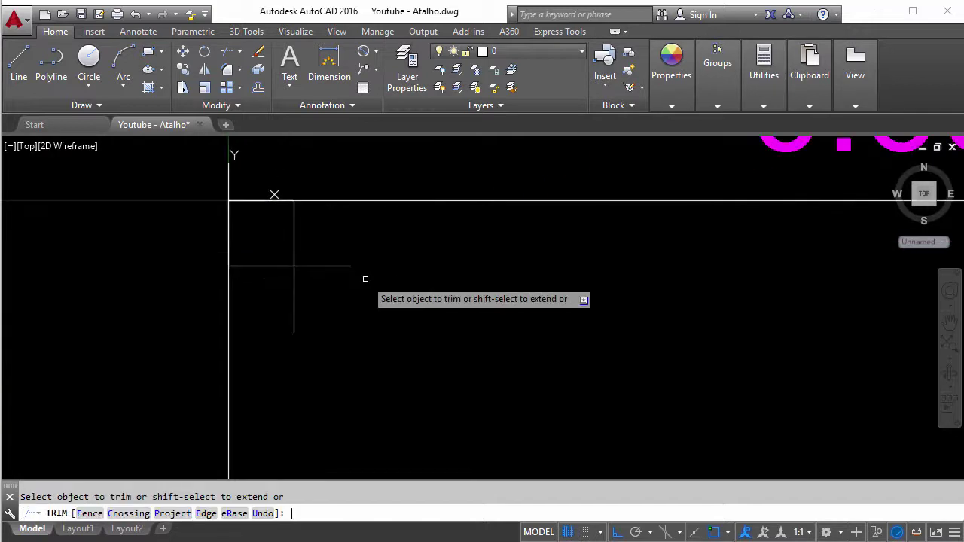
click(357, 308)
key(Escape)
scroll(318, 258, down, 3)
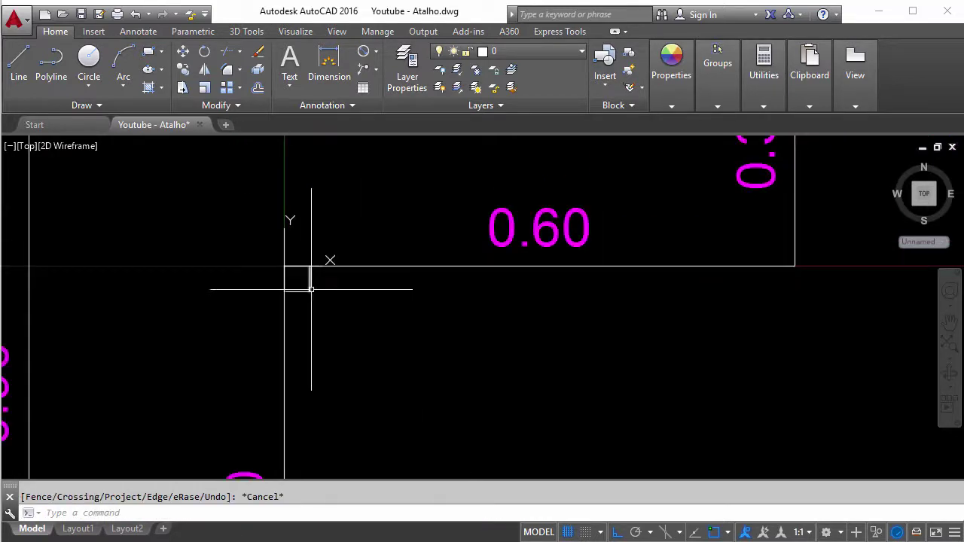
Step: Relocate the UCS origin to the centroid point with a horizontal X axis
text(ucs)
key(Return)
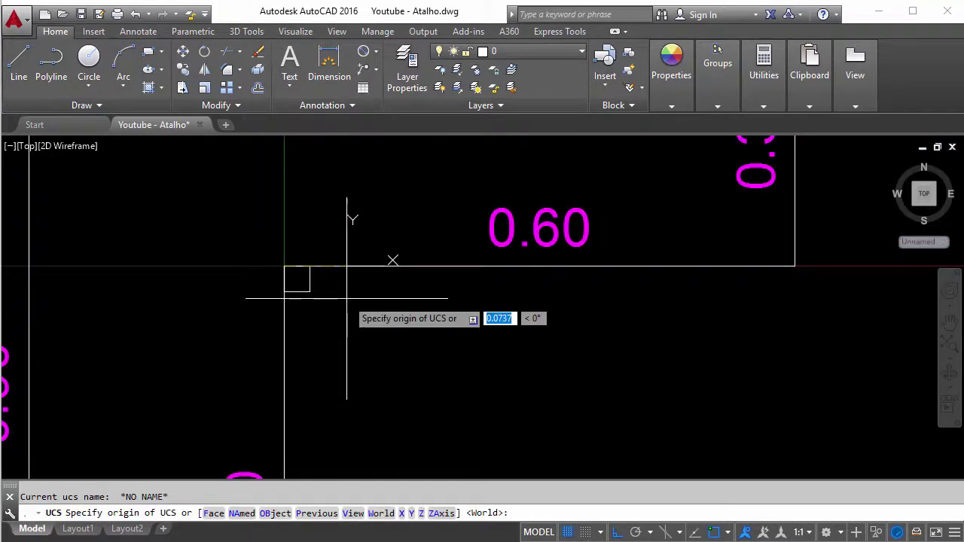
click(309, 291)
click(451, 316)
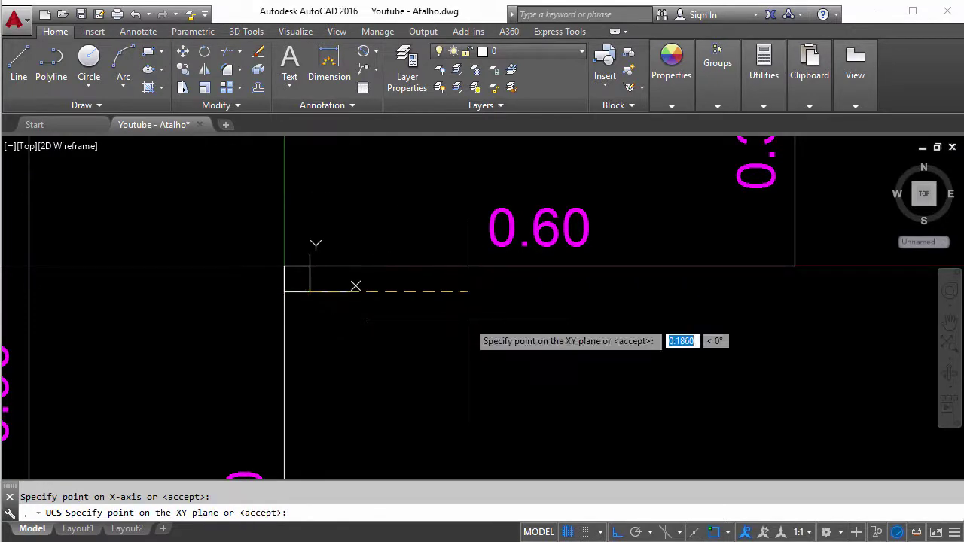
click(323, 194)
scroll(268, 264, down, 4)
scroll(356, 339, up, 2)
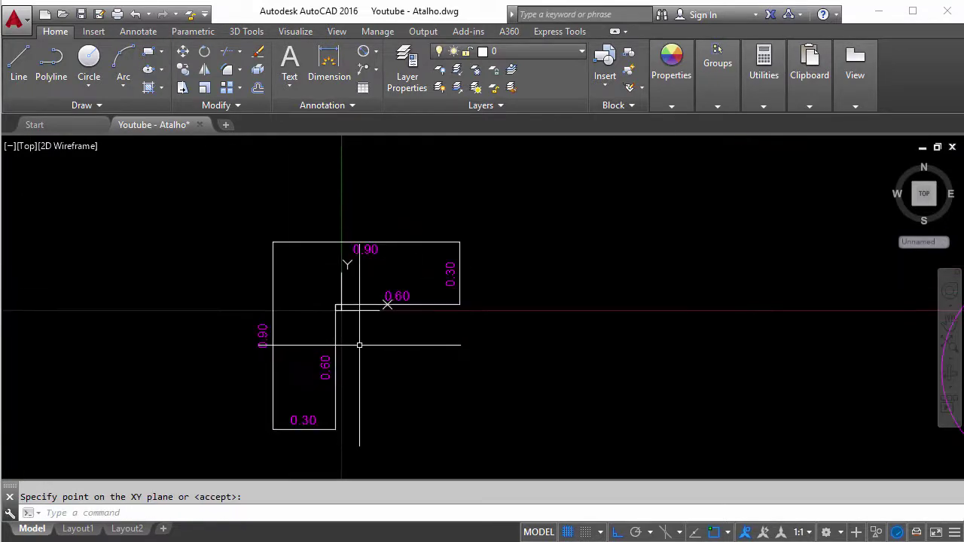
scroll(358, 346, up, 1)
scroll(355, 350, up, 2)
scroll(398, 340, down, 2)
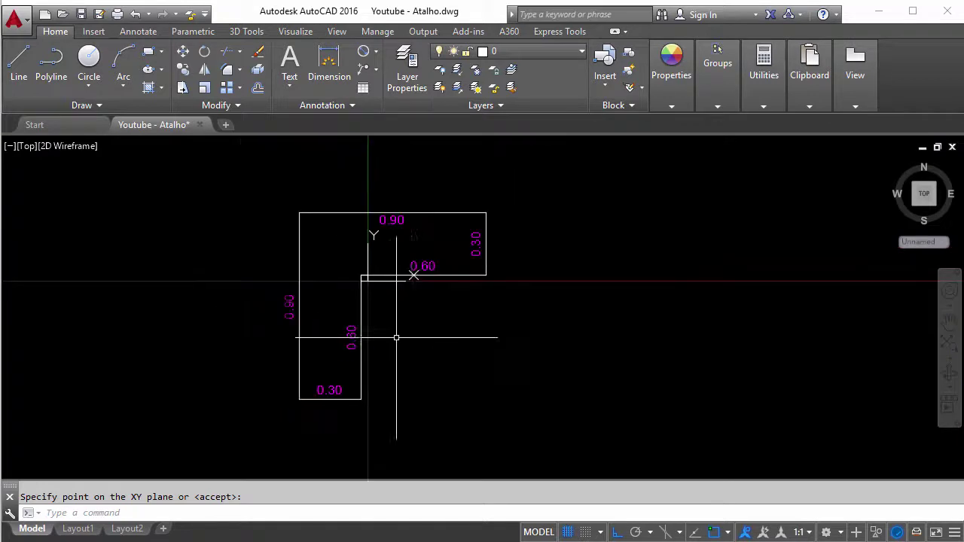
Step: Run MASSPROP on the L-shaped region, check area 0.4500, centroid 0,0 and inertias 0.0293, then close the report
text(m)
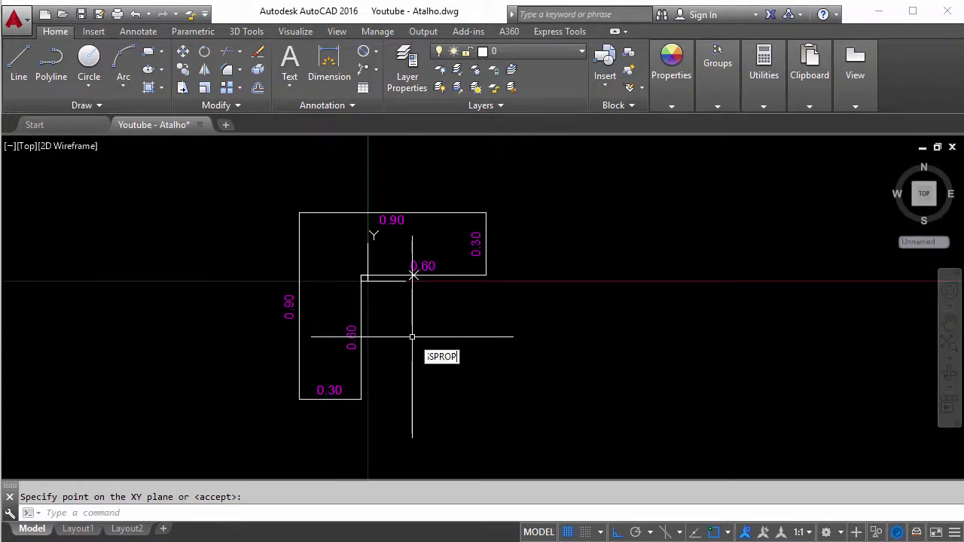
key(Return)
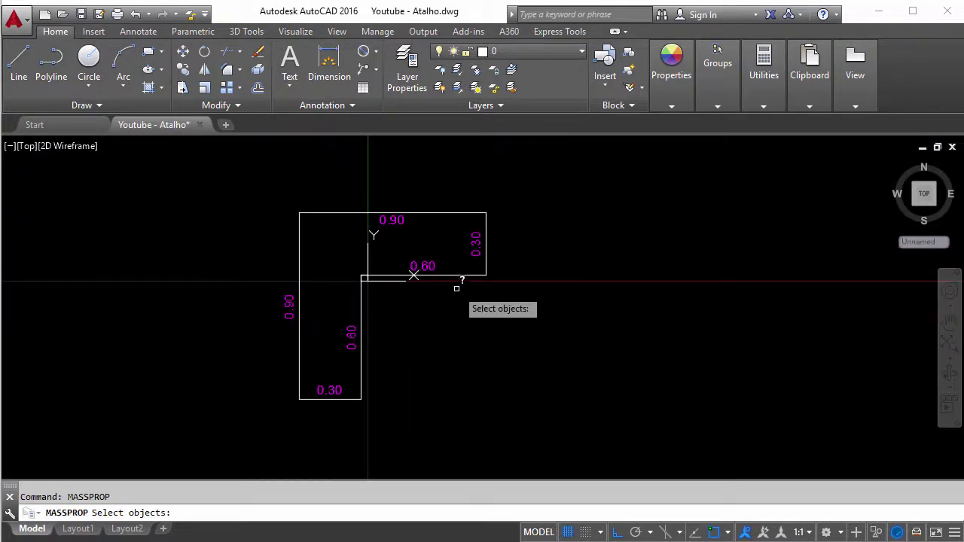
click(449, 274)
key(Return)
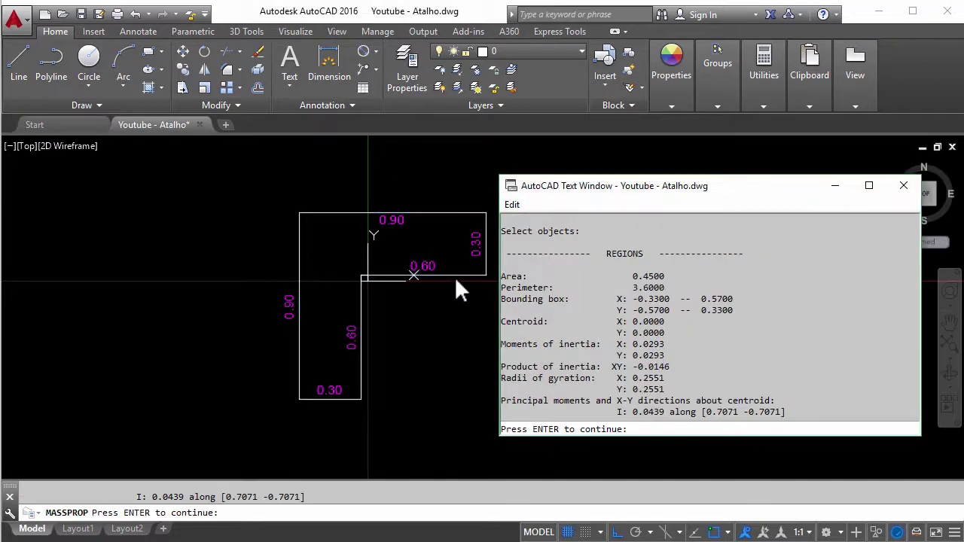
drag(508, 321, 674, 332)
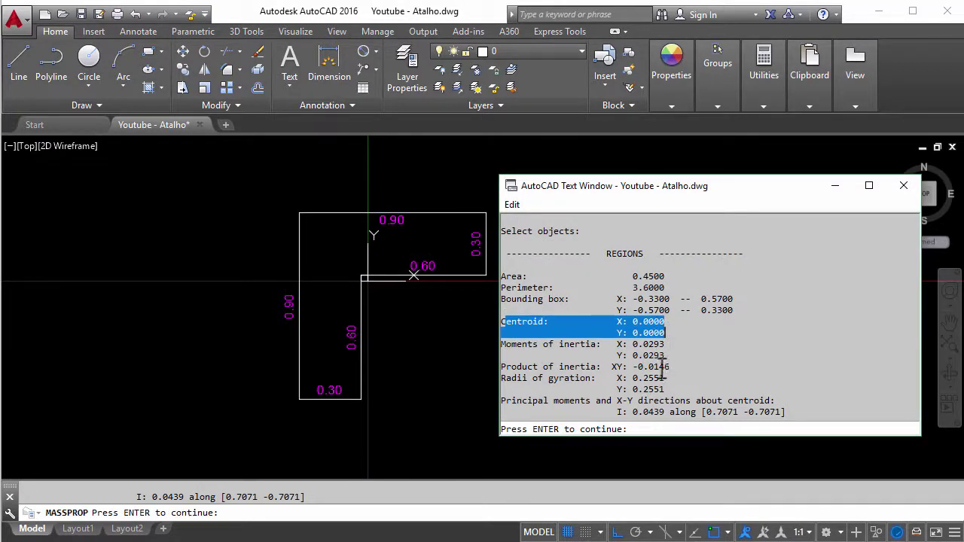
drag(613, 344, 667, 345)
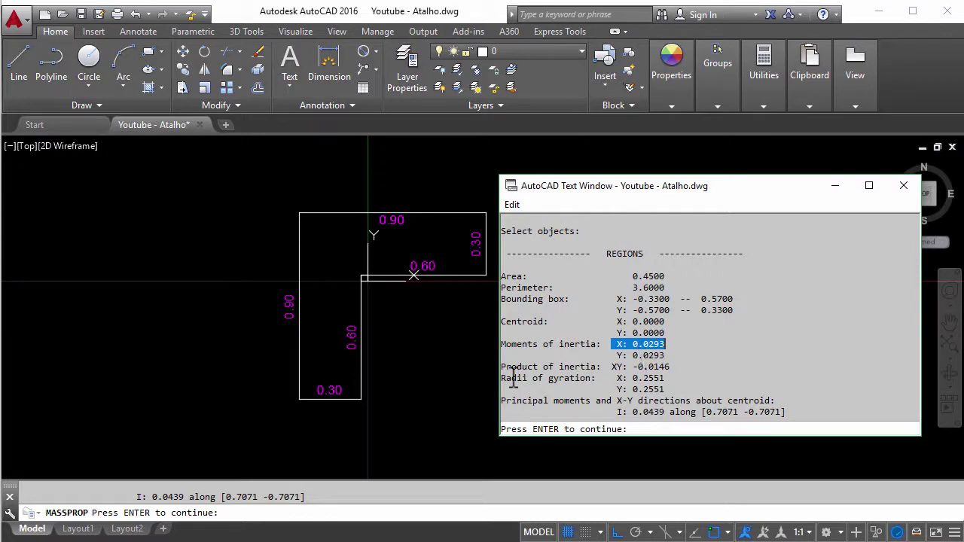
drag(506, 378, 611, 378)
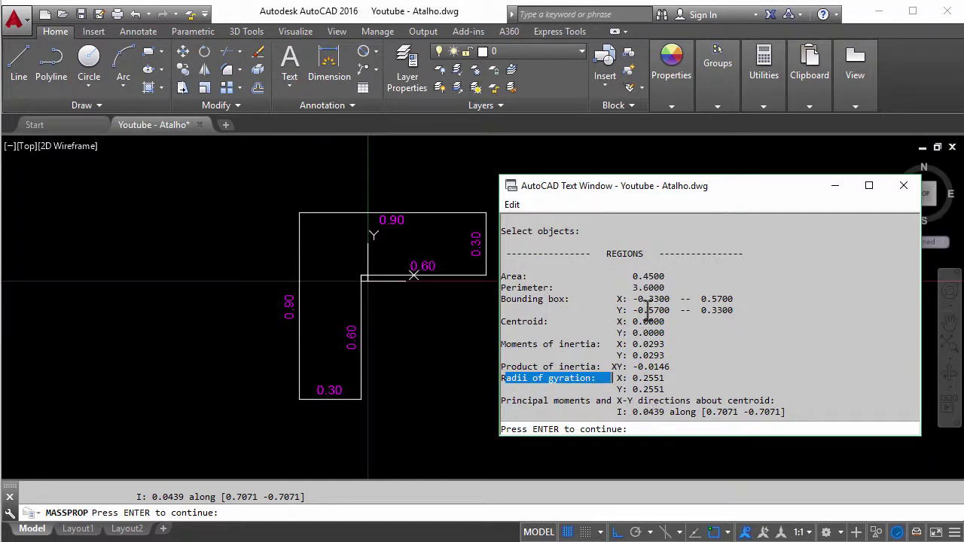
drag(633, 276, 675, 282)
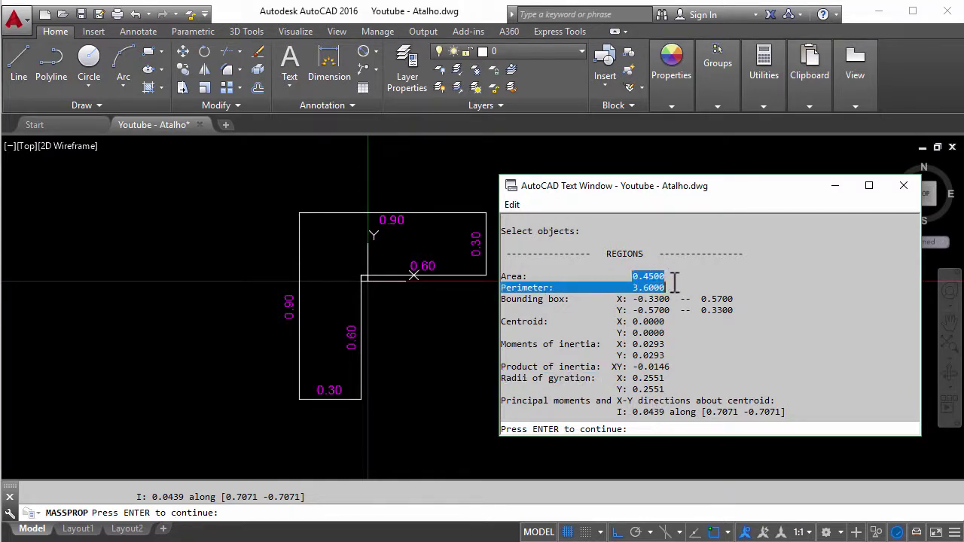
click(635, 288)
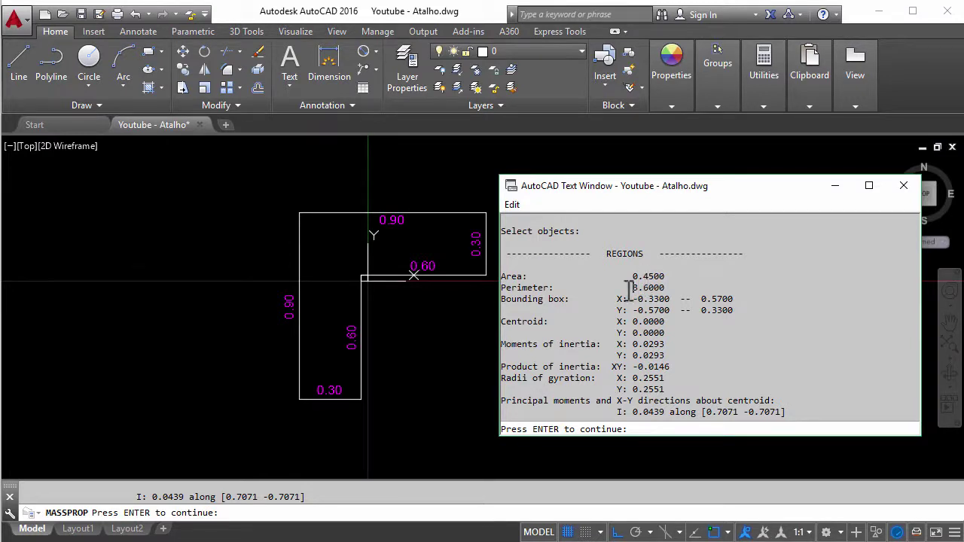
click(903, 186)
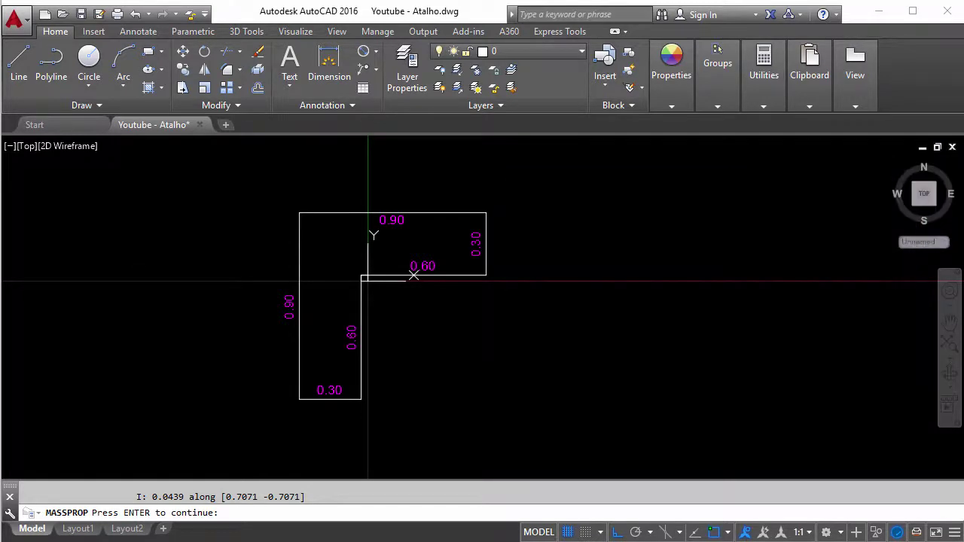
Step: Pan to the Ø1.00 circle and convert it into a region
key(Return)
key(Escape)
middle_drag(630, 344, 469, 366)
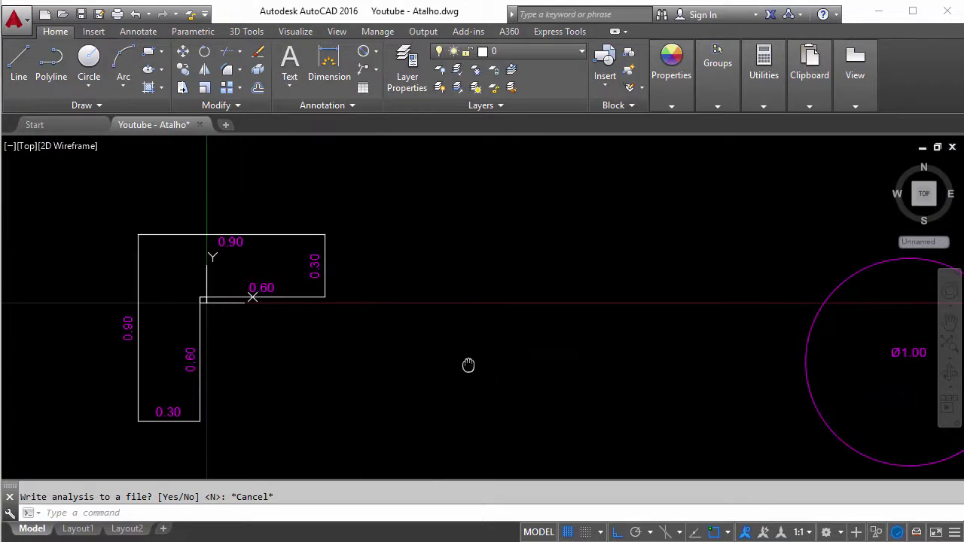
middle_drag(611, 336, 368, 321)
mouse_move(553, 350)
middle_down()
mouse_move(512, 327)
mouse_move(471, 323)
middle_up()
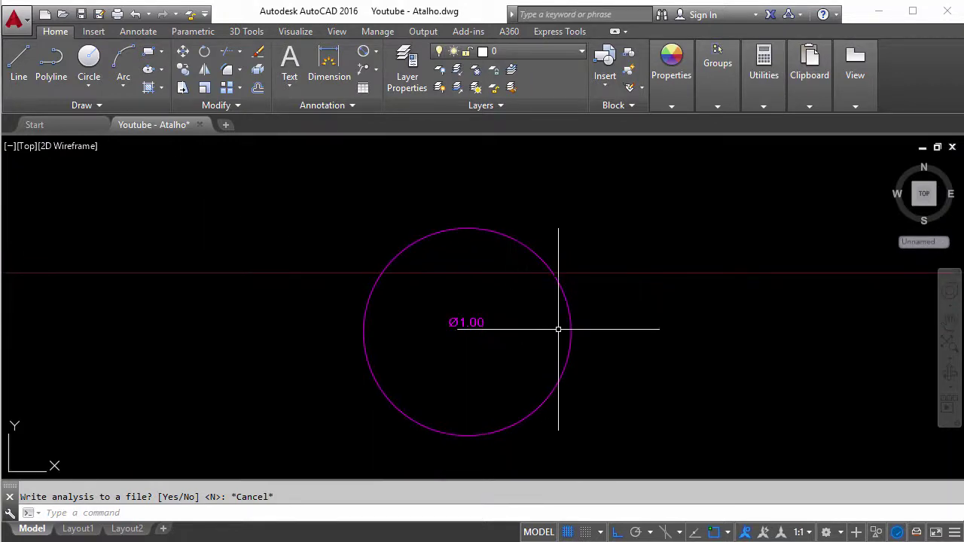
text(REG)
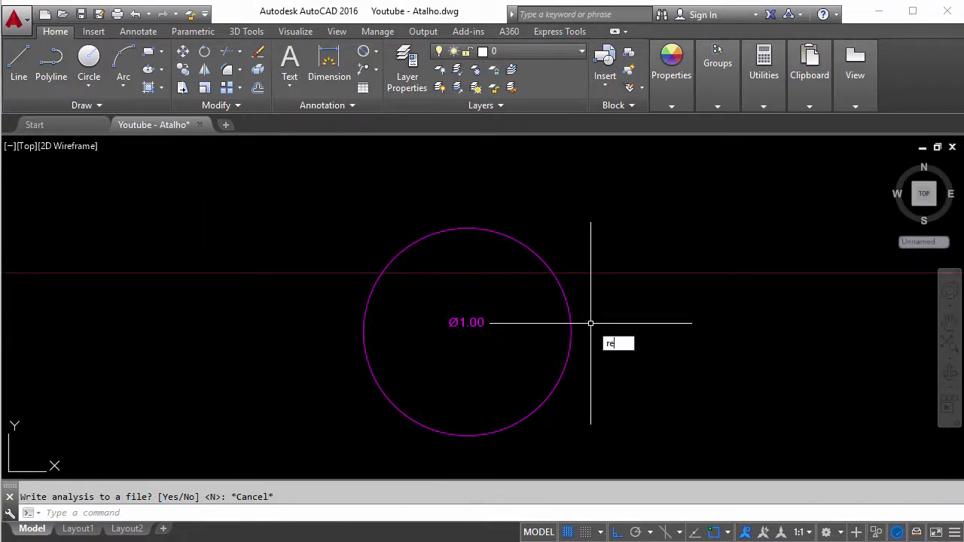
key(Return)
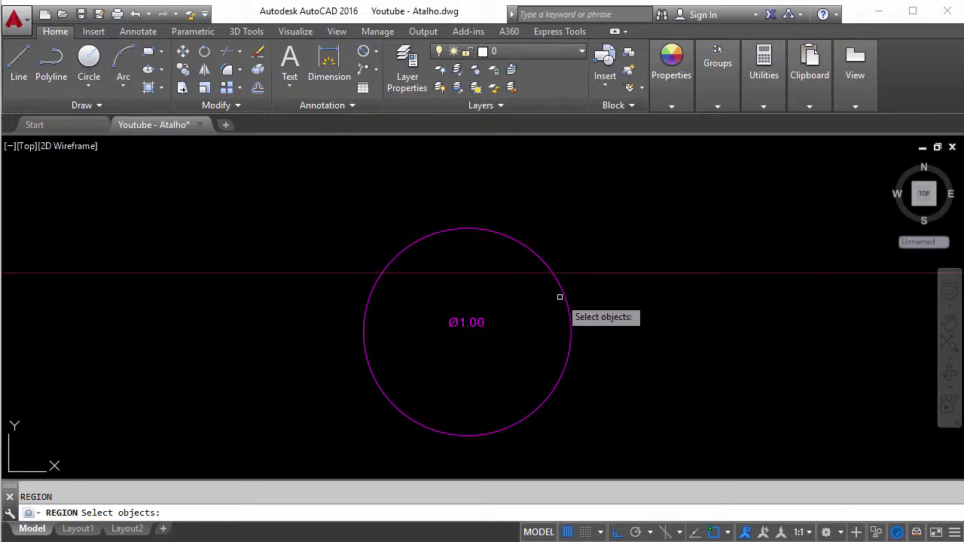
click(560, 290)
key(Return)
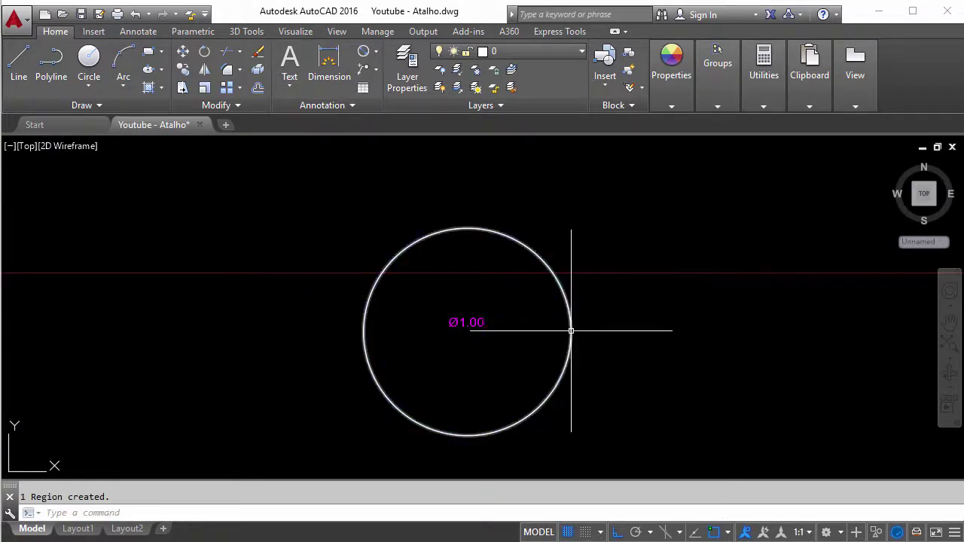
click(570, 330)
key(Escape)
Step: Draw a horizontal guide line from the circle's centre out to its right
text(l)
key(Return)
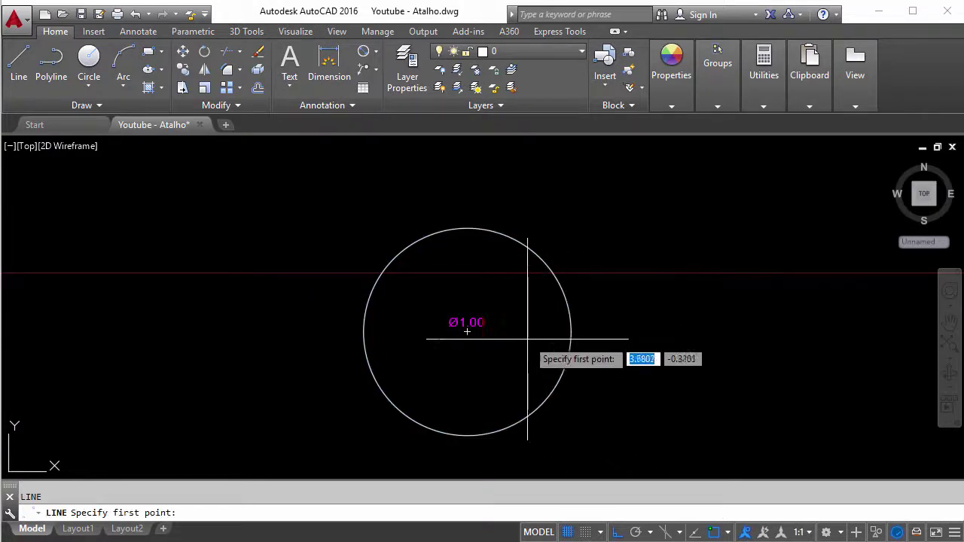
click(466, 331)
click(665, 332)
key(Escape)
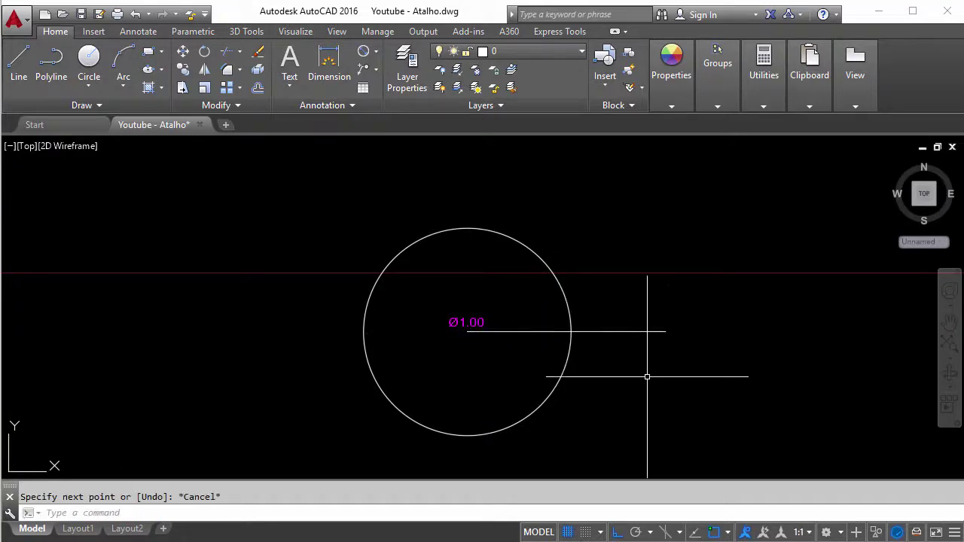
Step: Move the UCS origin to the circle's centre with the X axis pointing right
text(ucs)
key(Return)
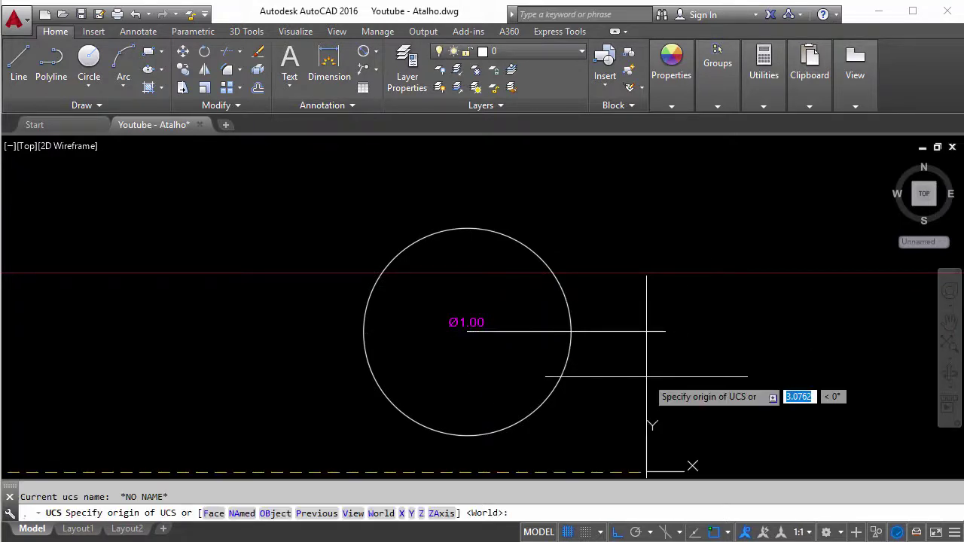
click(467, 332)
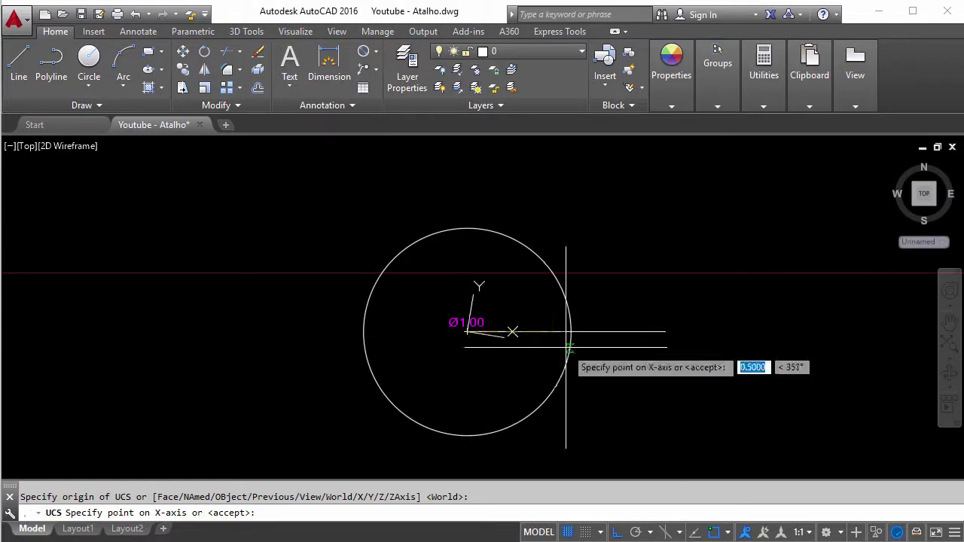
middle_drag(660, 332, 505, 327)
click(329, 155)
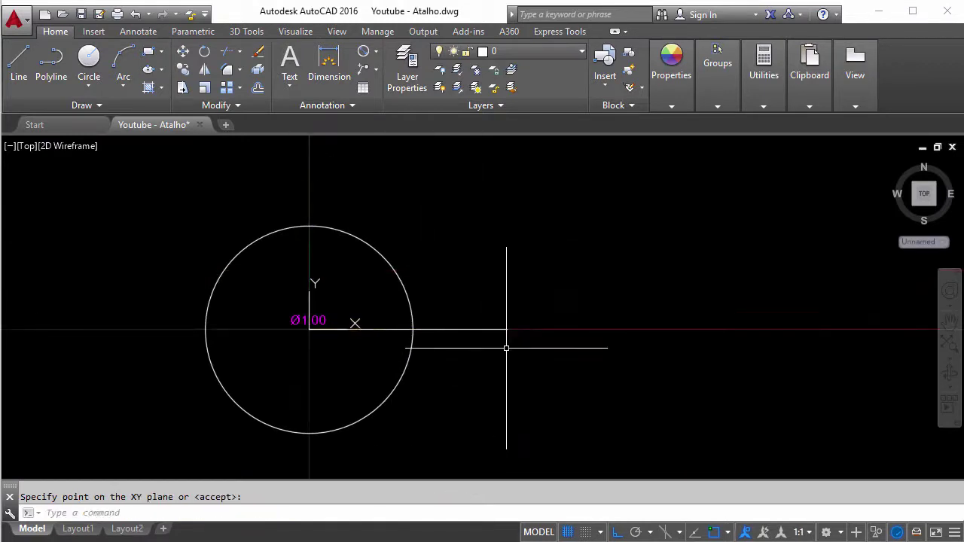
Step: Run MASSPROP on the circle region and read area 0.7854, centroid 0,0 and inertias 0.0491
text(ma)
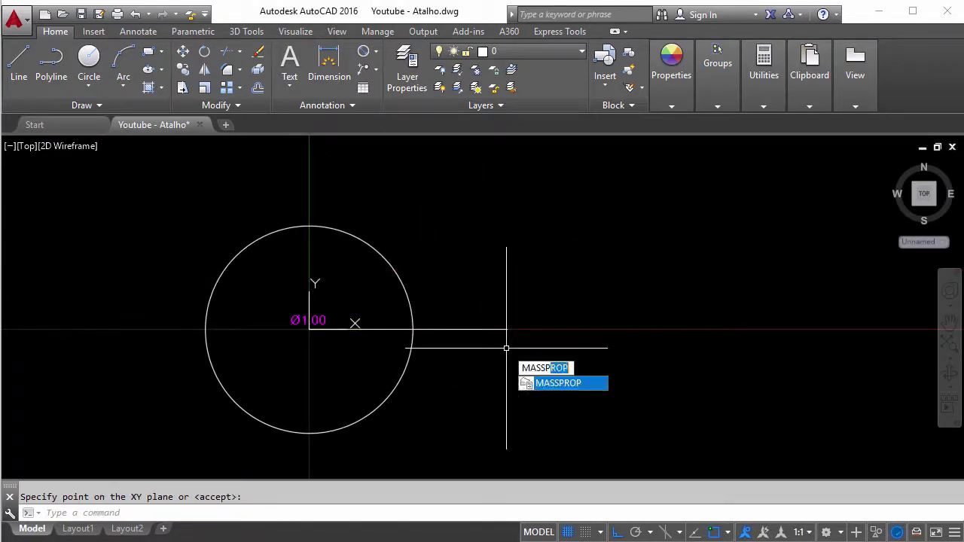
key(Return)
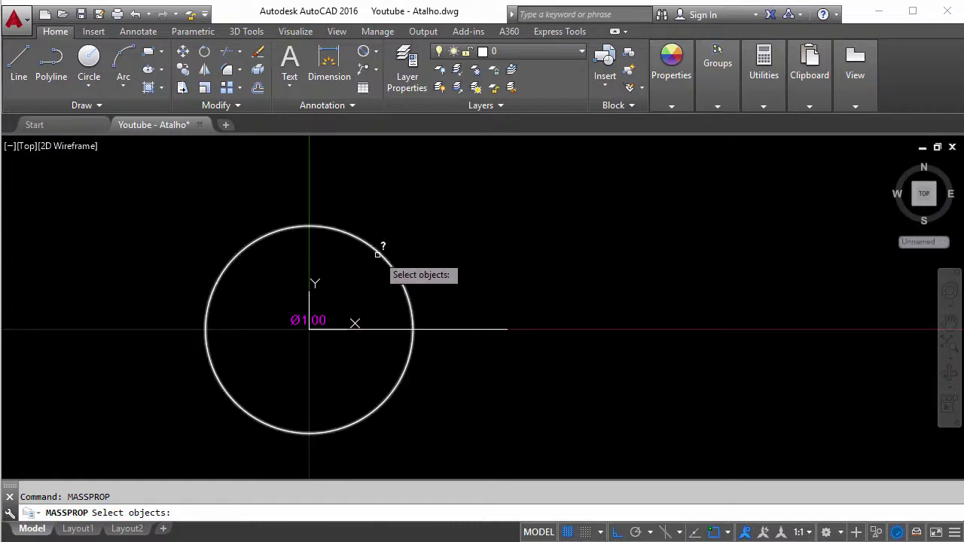
click(379, 250)
key(Return)
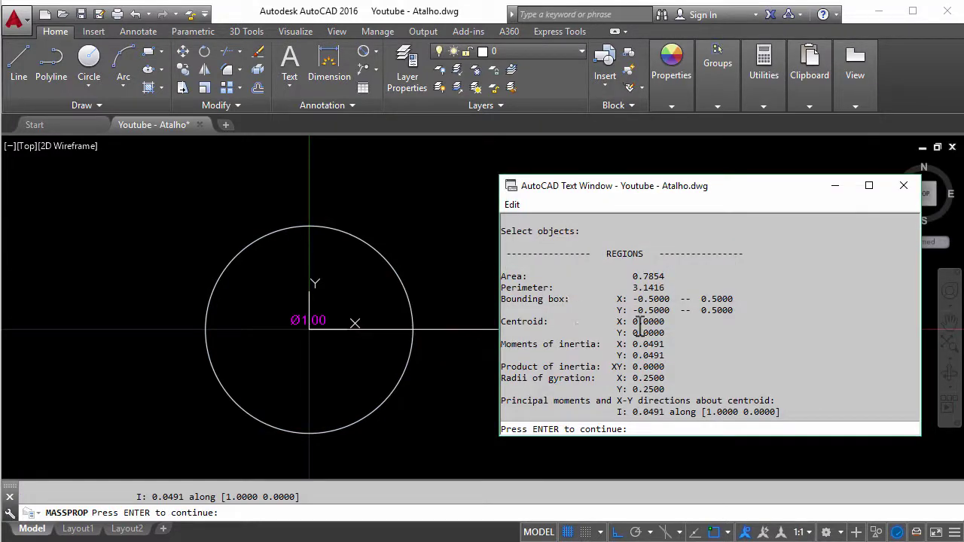
drag(618, 345, 661, 358)
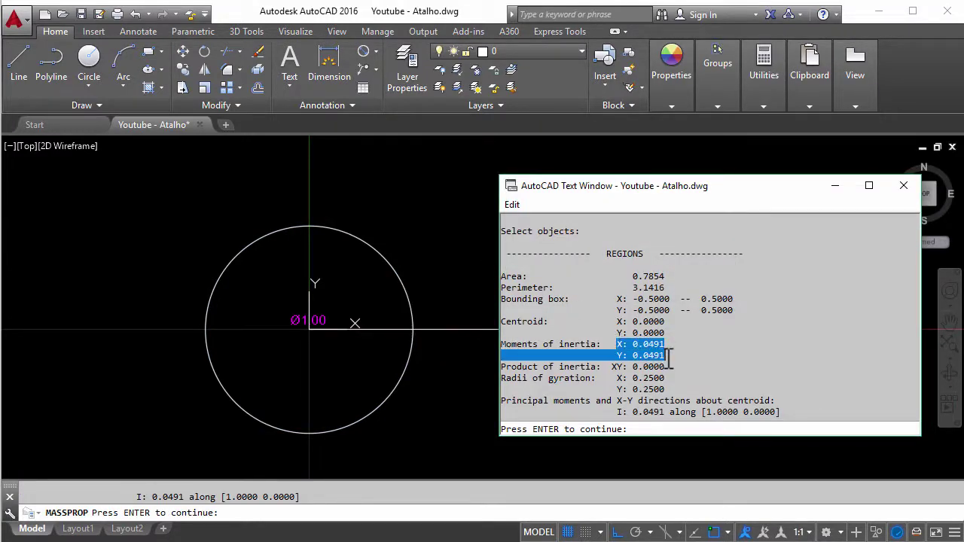
drag(632, 322, 673, 336)
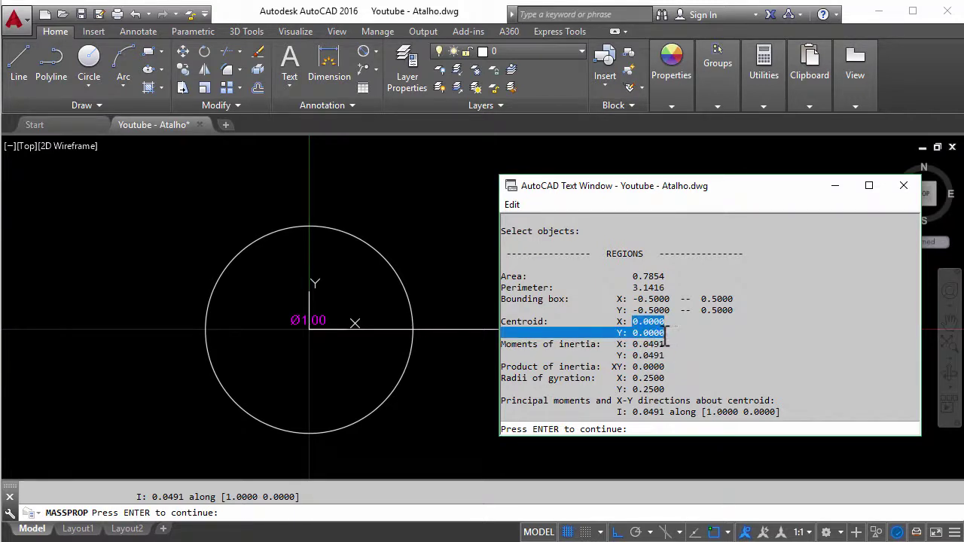
mouse_move(632, 276)
mouse_down()
mouse_move(664, 277)
mouse_move(666, 289)
mouse_up()
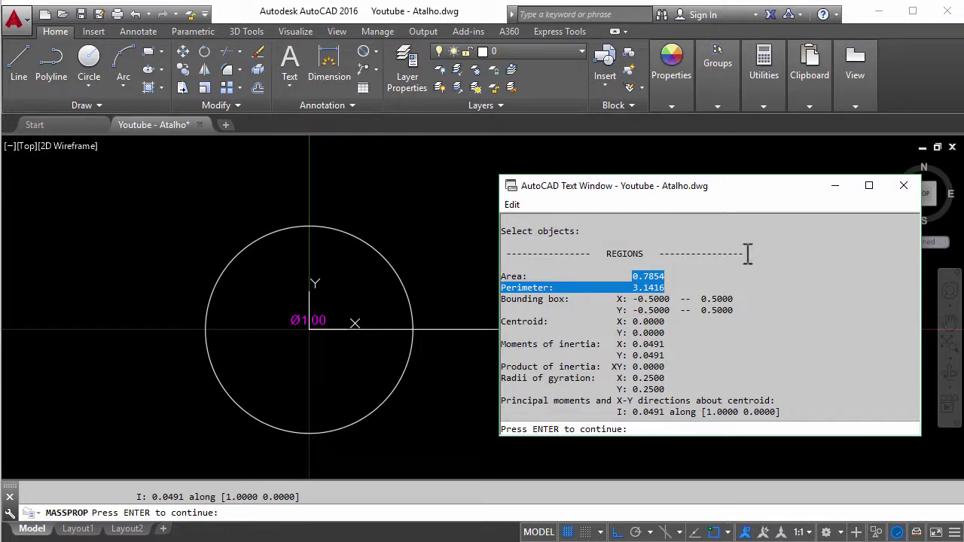
click(902, 185)
Step: Dismiss the file-write prompt and pan over to the I-beam sections
key(Return)
key(Escape)
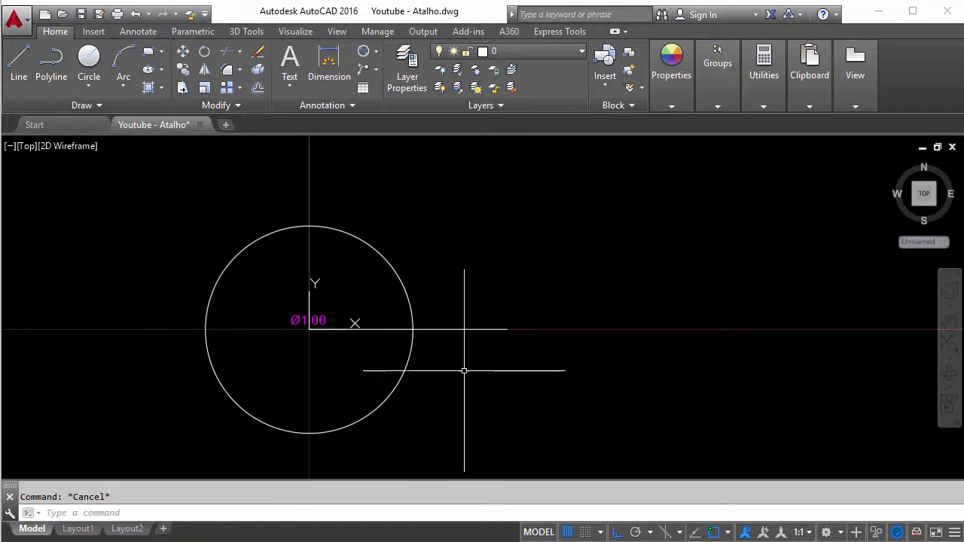
middle_drag(677, 289, 394, 329)
scroll(393, 329, down, 4)
scroll(554, 366, up, 4)
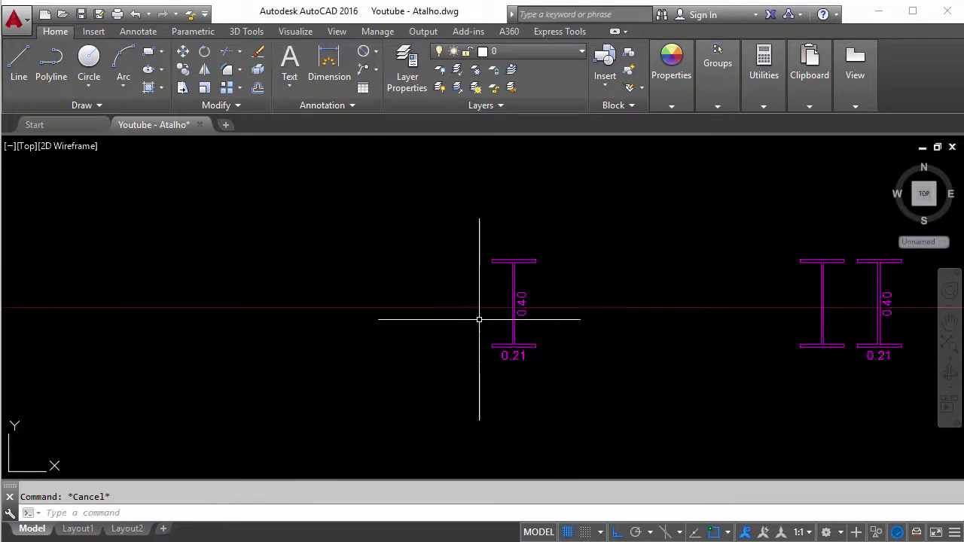
Step: Zoom in on the left I-beam and inspect its outline and web
middle_drag(538, 338, 462, 393)
scroll(462, 393, up, 2)
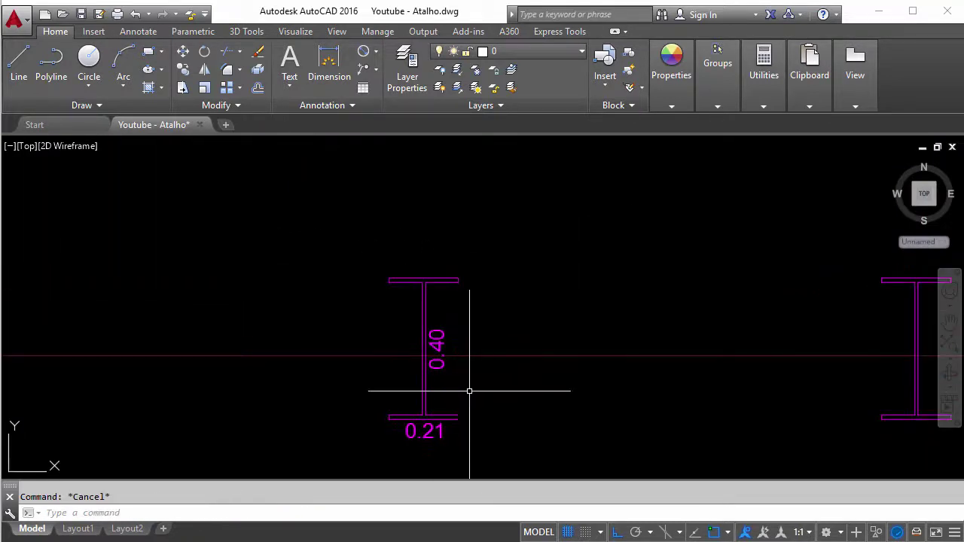
click(426, 300)
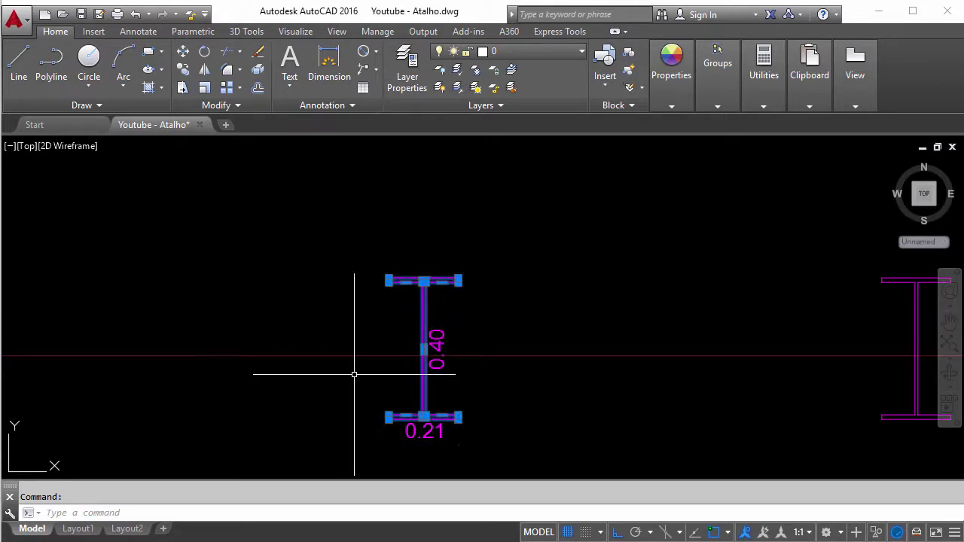
scroll(418, 426, up, 2)
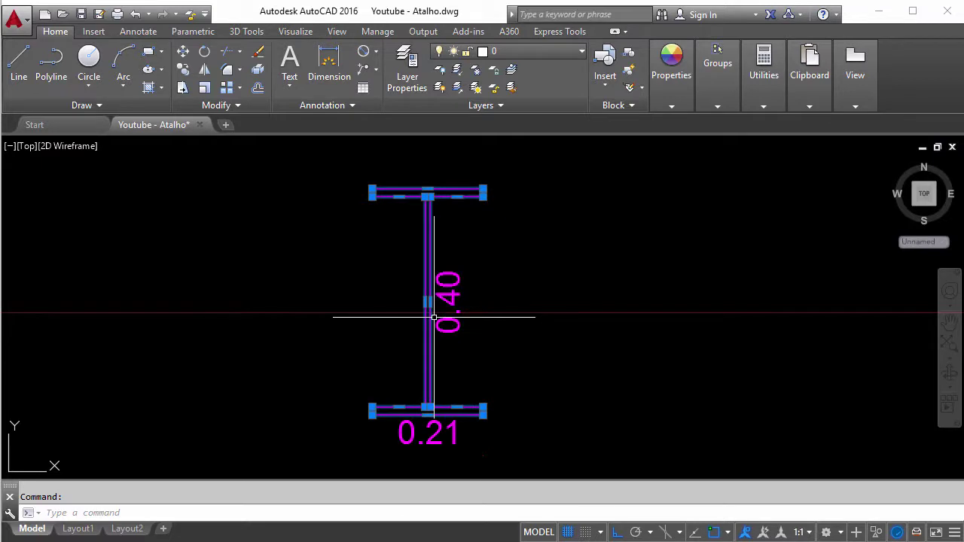
key(Escape)
text(l)
key(Return)
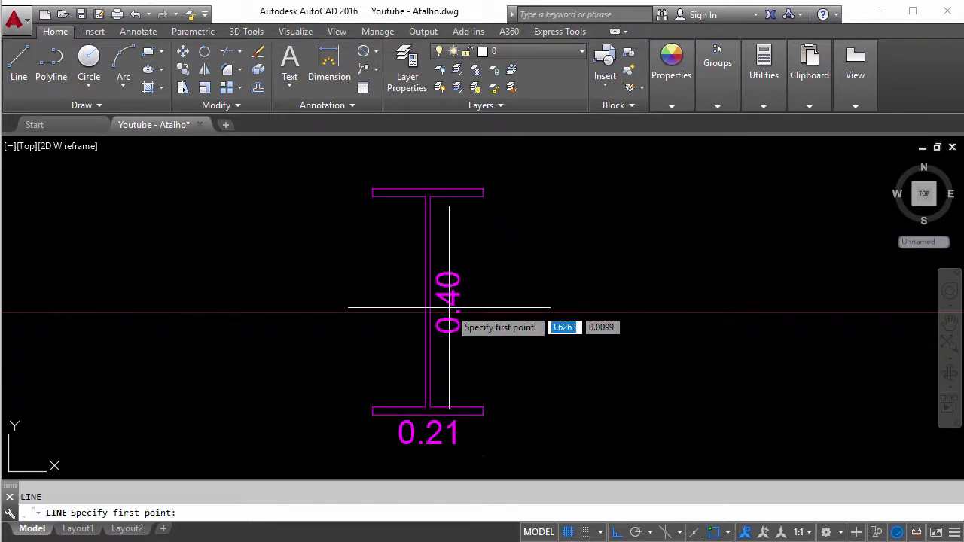
scroll(422, 301, up, 4)
click(418, 293)
scroll(419, 293, up, 5)
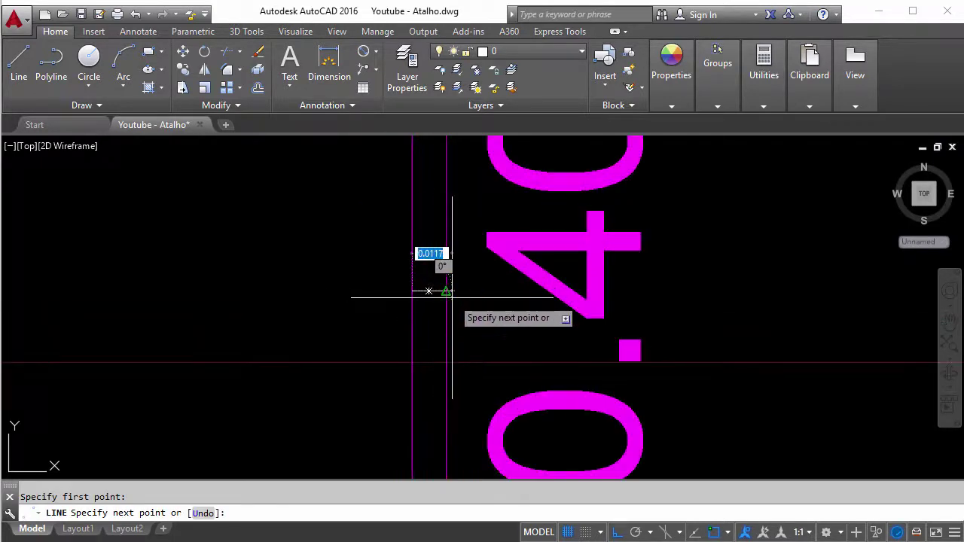
key(Escape)
scroll(436, 306, down, 10)
scroll(436, 309, down, 2)
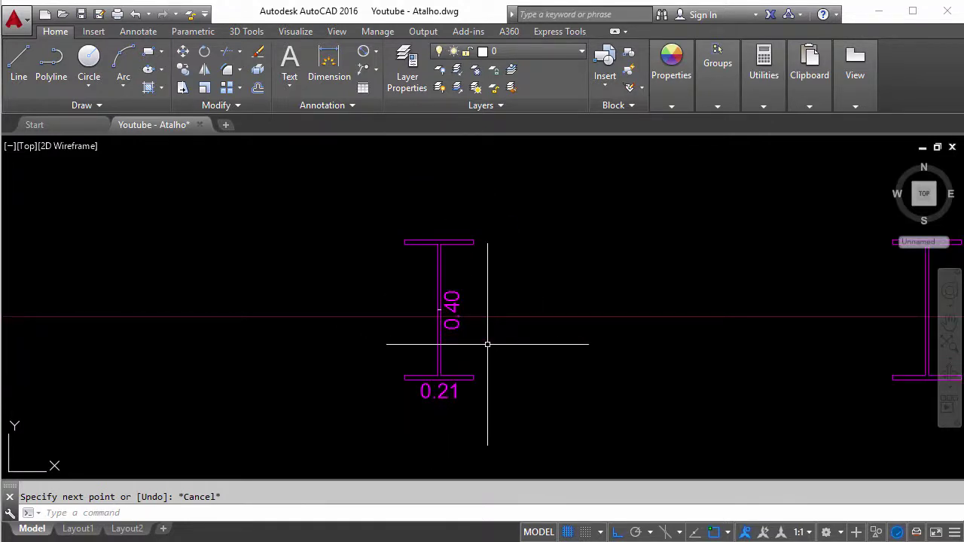
Step: Convert the 0.21 × 0.40 left I-beam outline into a region
text(region)
key(Return)
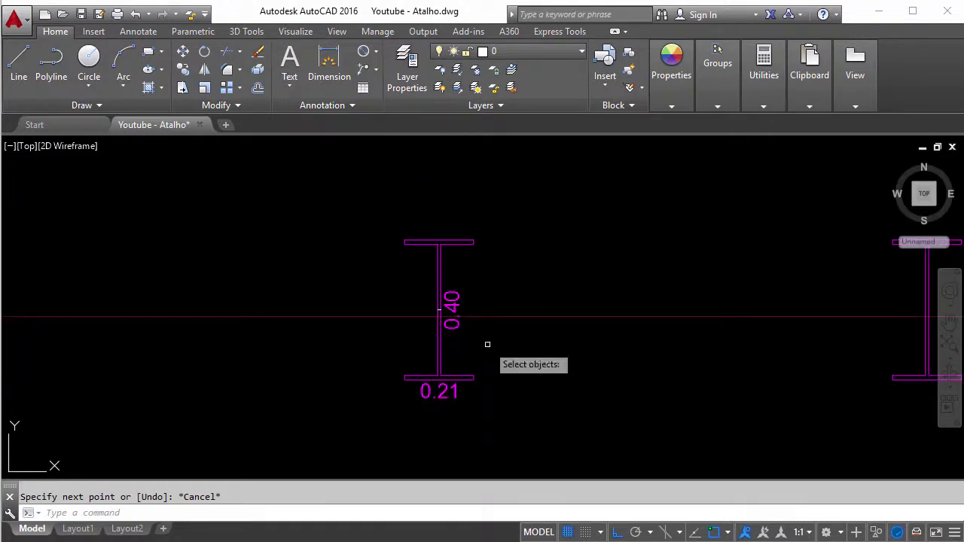
click(466, 247)
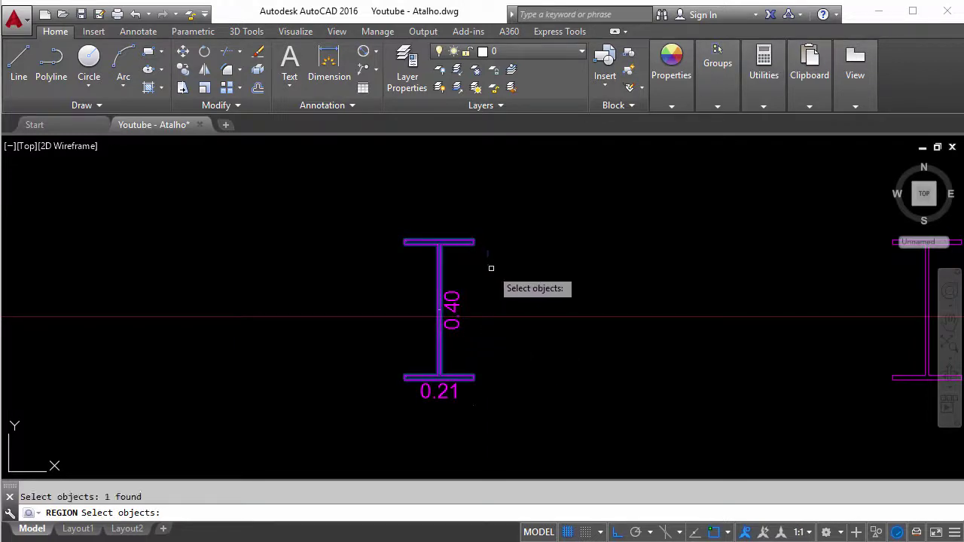
key(Return)
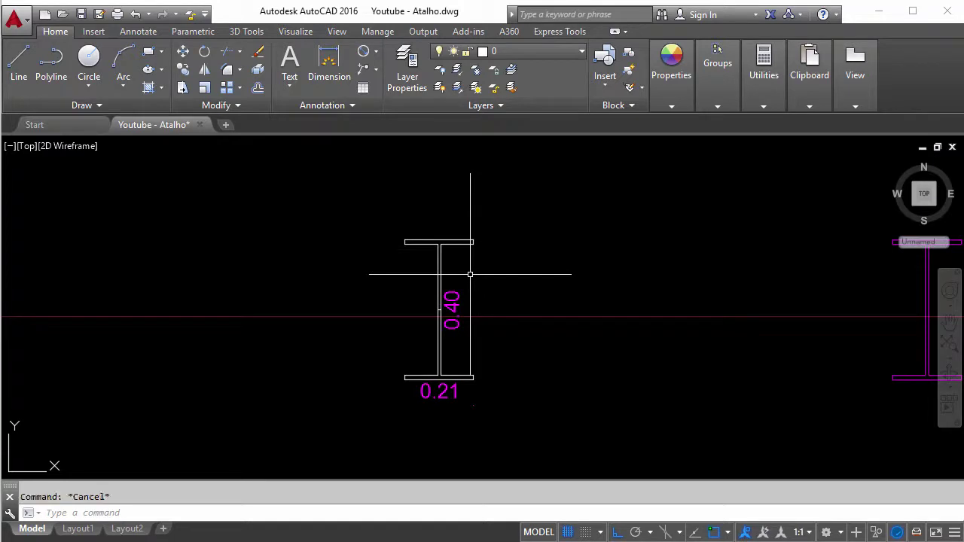
Step: Move the UCS origin to the I-beam's centroid at mid-web with X horizontal
text(ucs)
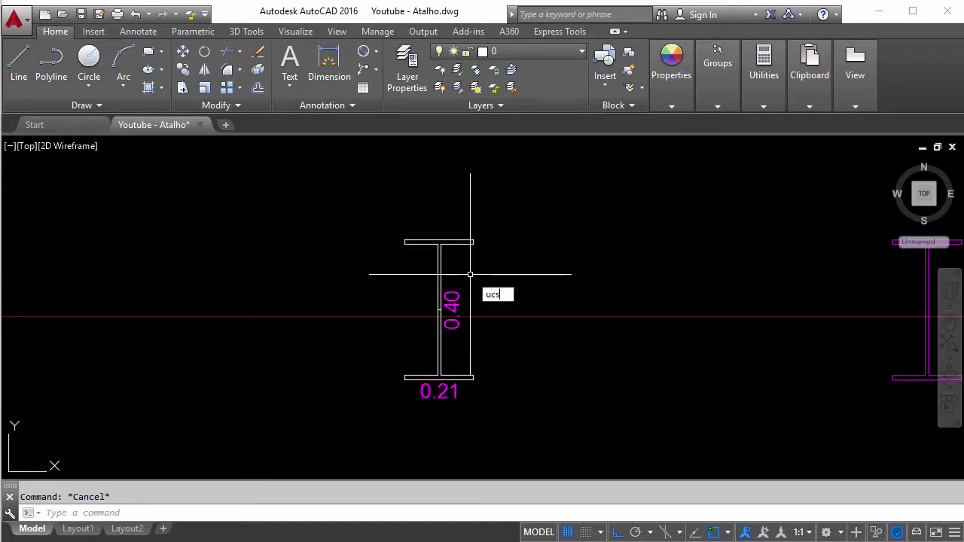
key(Return)
scroll(409, 333, up, 5)
scroll(530, 236, up, 3)
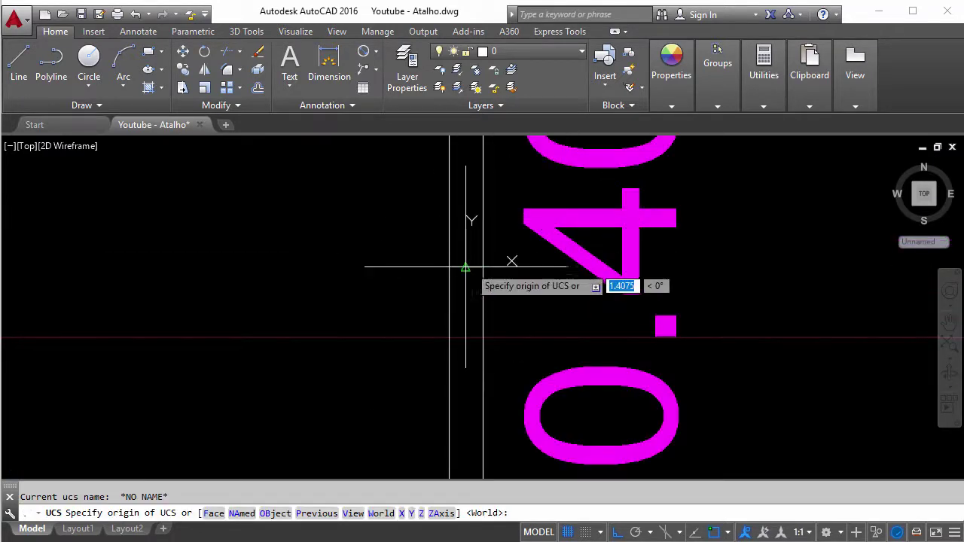
click(464, 267)
click(462, 169)
key(Return)
Step: Zoom back out and start MASSPROP for the I-beam
scroll(417, 286, down, 1)
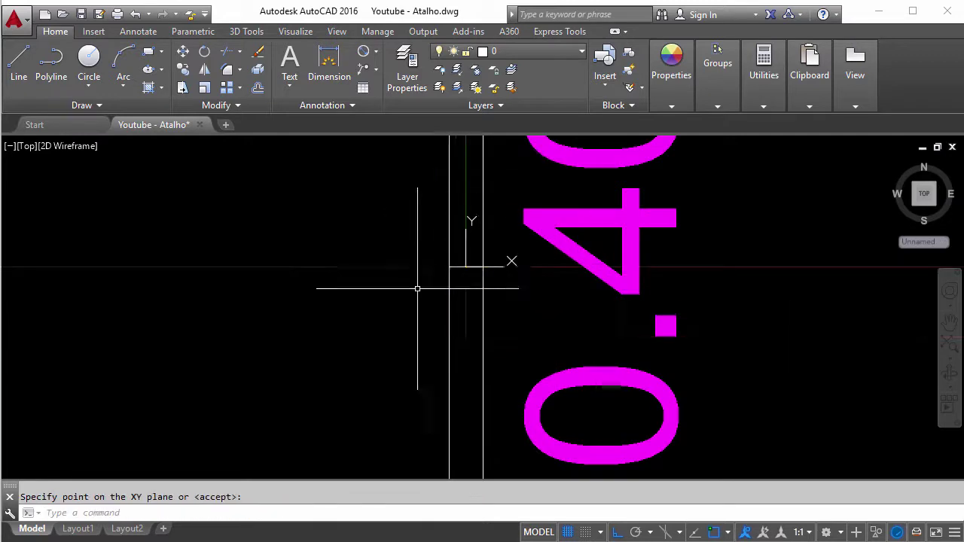
scroll(441, 286, down, 4)
scroll(459, 263, down, 1)
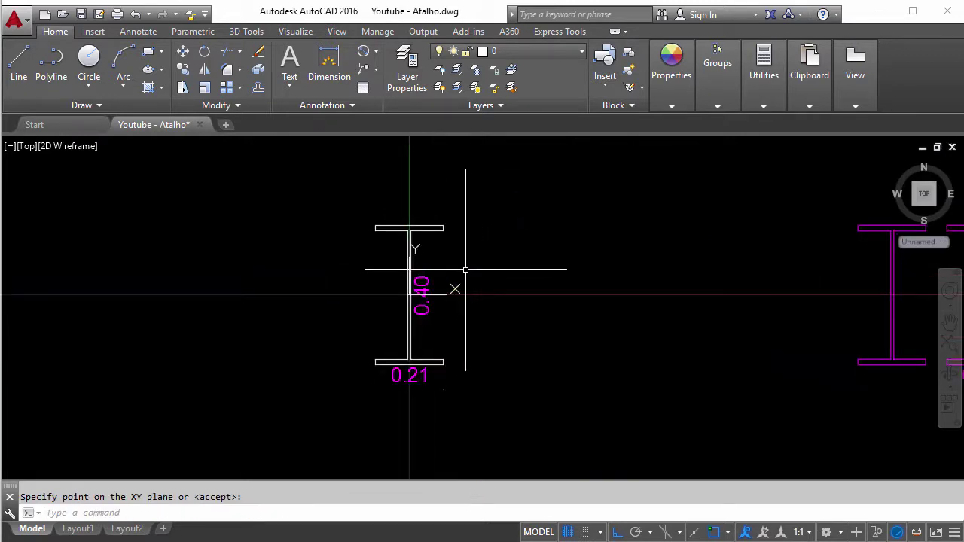
text(ma)
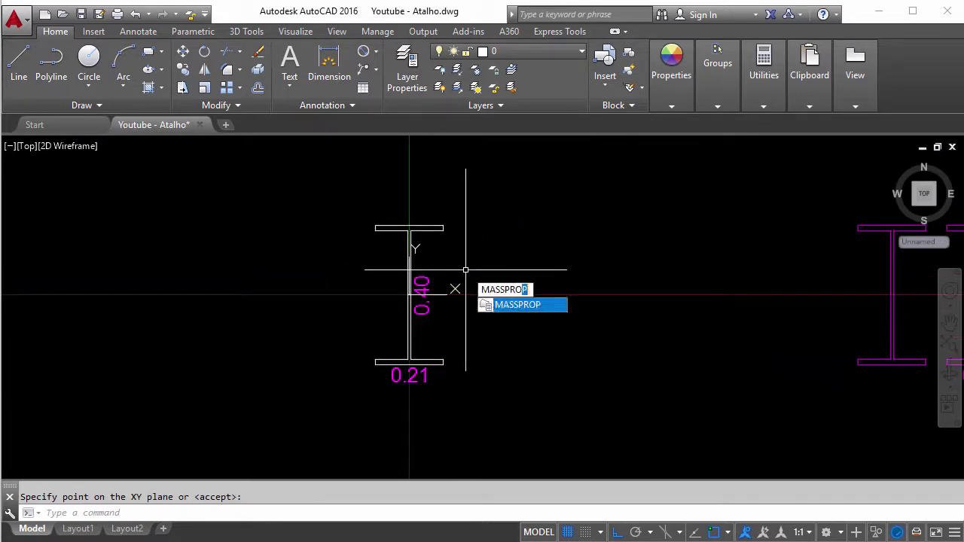
key(Return)
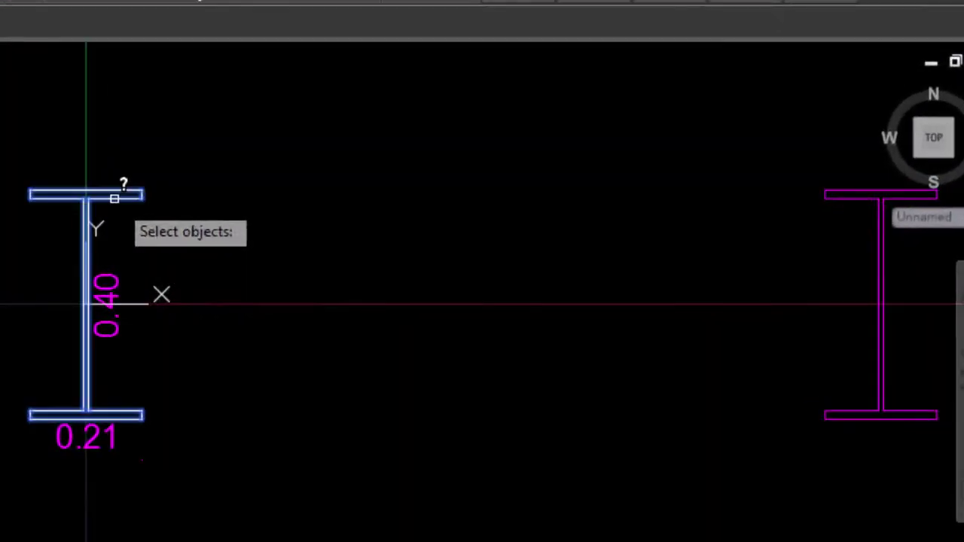
Step: Select the I-beam region and read area 0.0103, perimeter 1.6800 and inertia X 0.0003
click(426, 228)
key(Return)
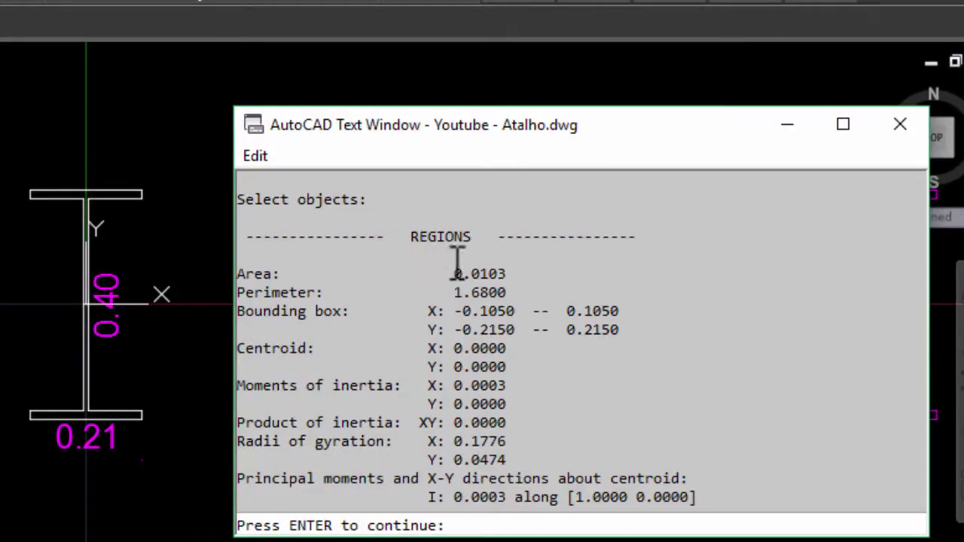
mouse_move(456, 272)
mouse_down()
mouse_move(517, 275)
mouse_move(518, 284)
mouse_up()
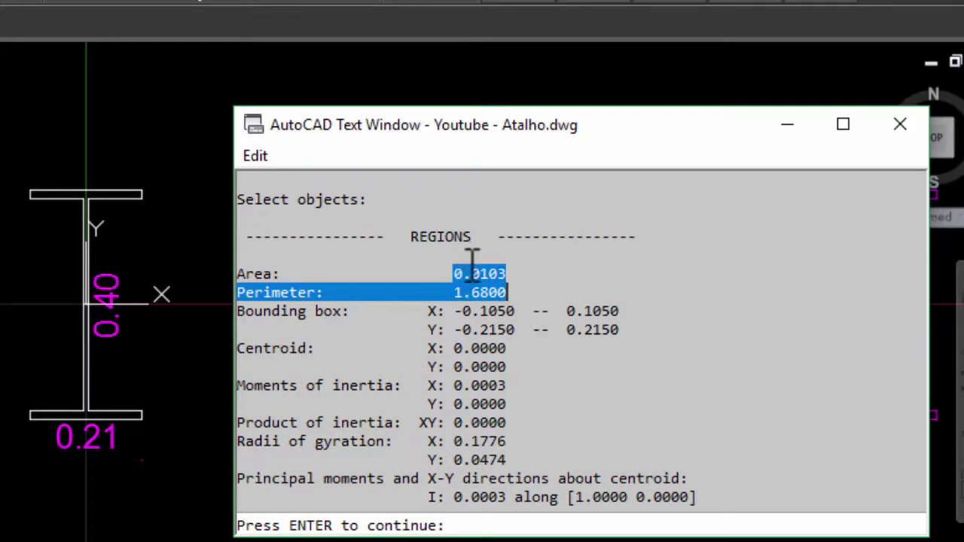
click(273, 290)
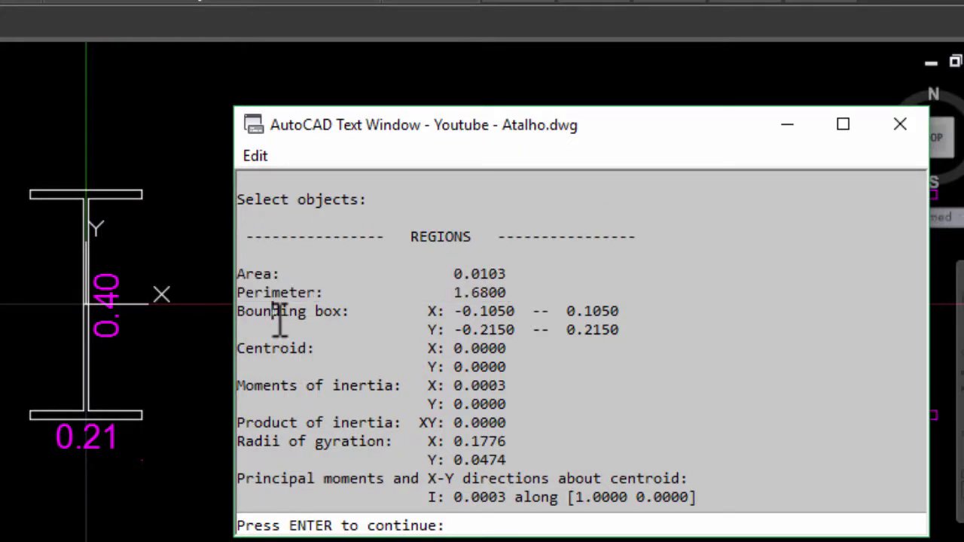
drag(454, 273, 519, 273)
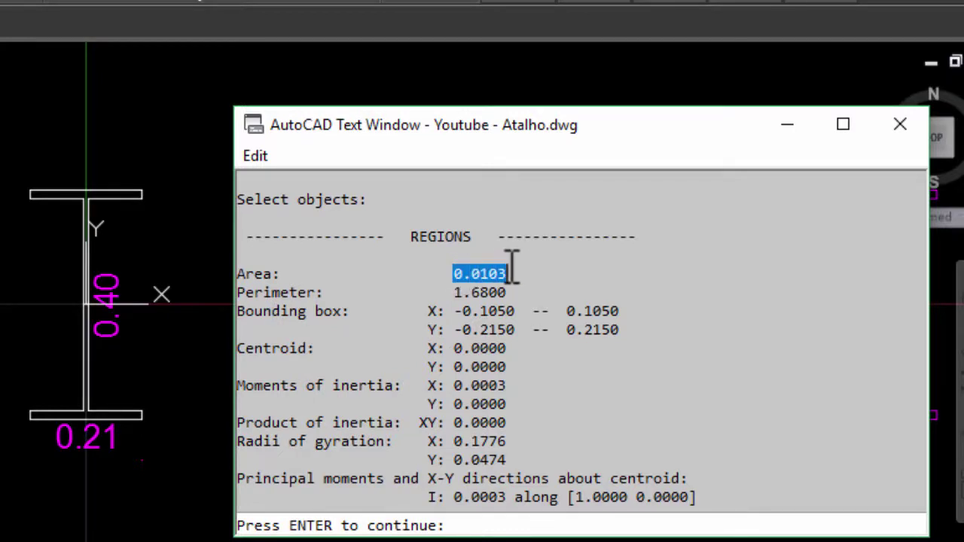
mouse_move(454, 290)
mouse_down()
mouse_move(509, 280)
mouse_move(511, 295)
mouse_up()
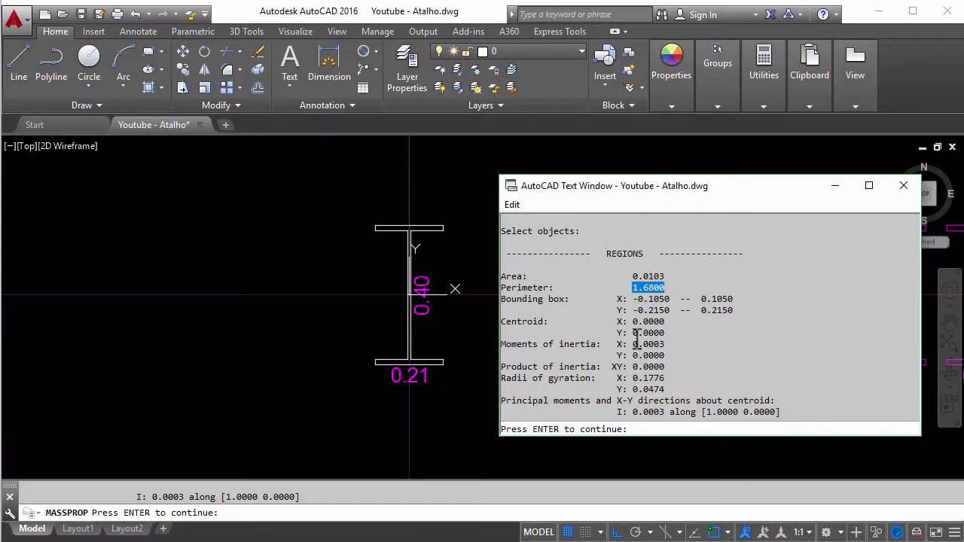
drag(619, 342, 661, 363)
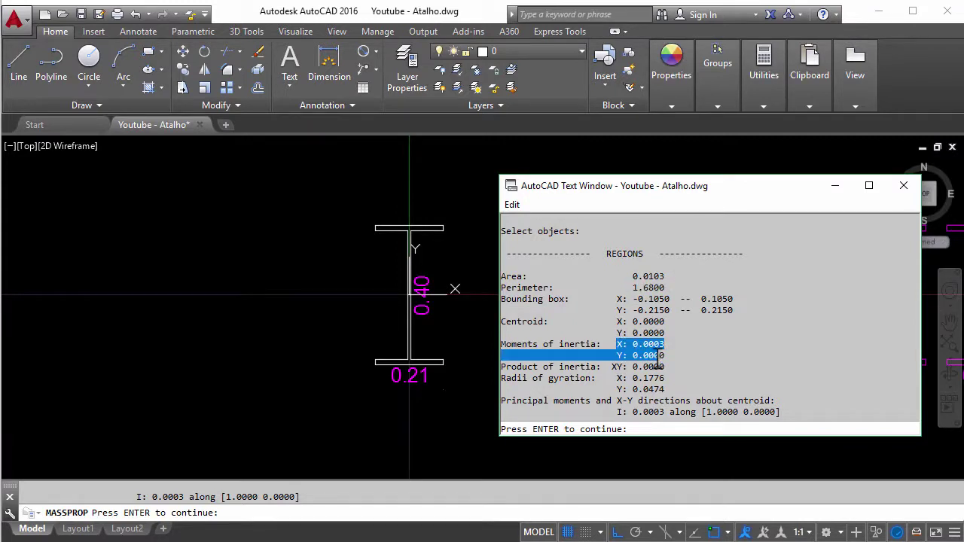
Step: Close the mass properties listing and pan to the pair of side-by-side I-beams
click(903, 185)
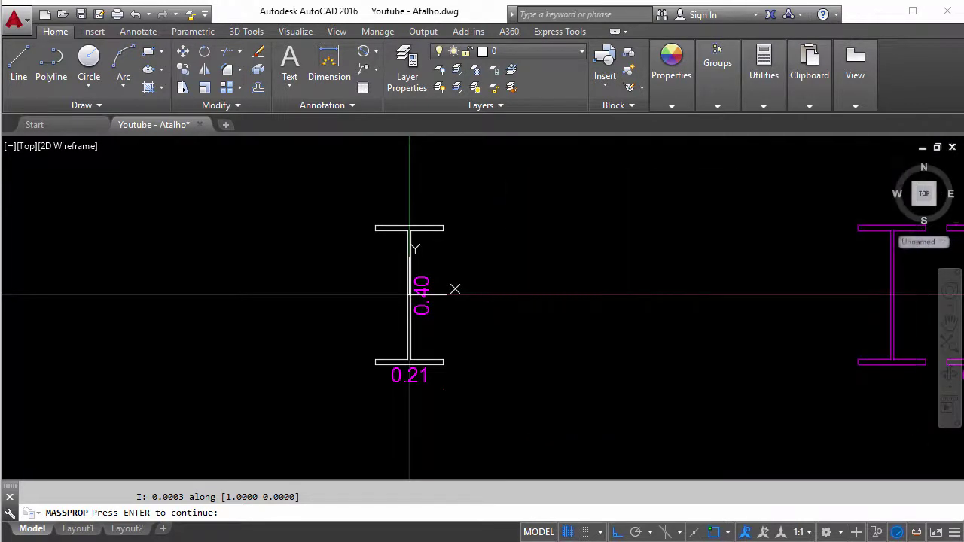
key(Return)
key(Escape)
middle_drag(581, 293, 311, 258)
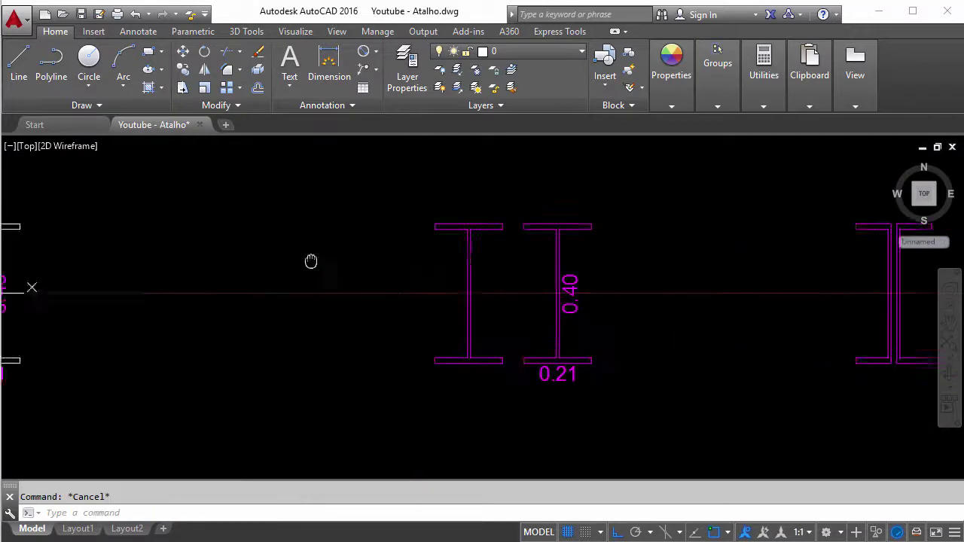
mouse_move(547, 303)
middle_down()
mouse_move(321, 300)
mouse_move(355, 294)
middle_up()
click(341, 264)
key(Escape)
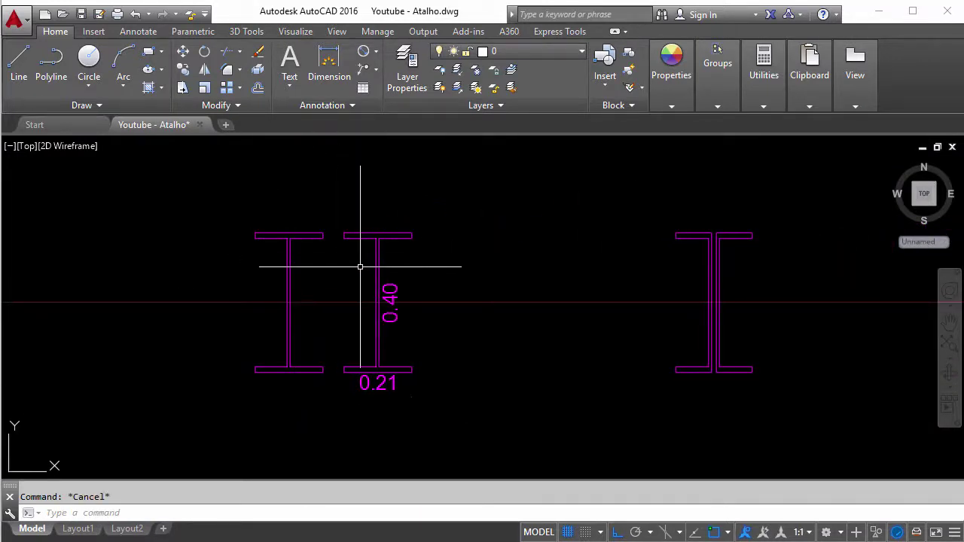
Step: Convert both I-beam outlines into two regions with a crossing window
text(REG)
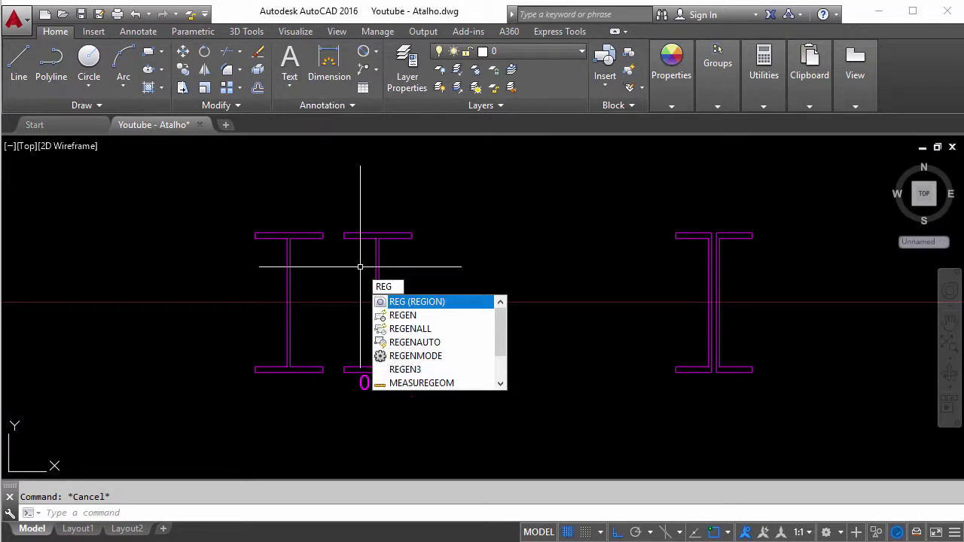
key(Return)
drag(420, 375, 167, 137)
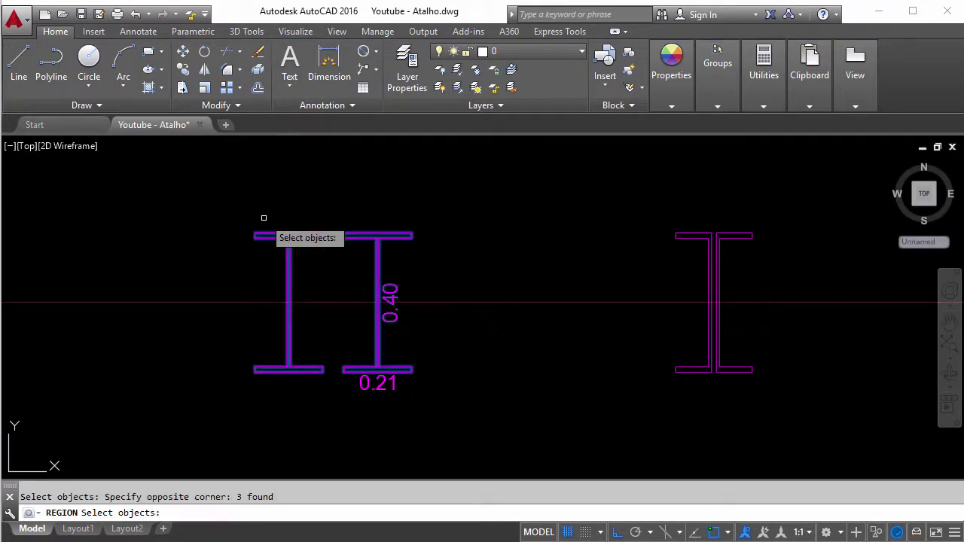
key(Return)
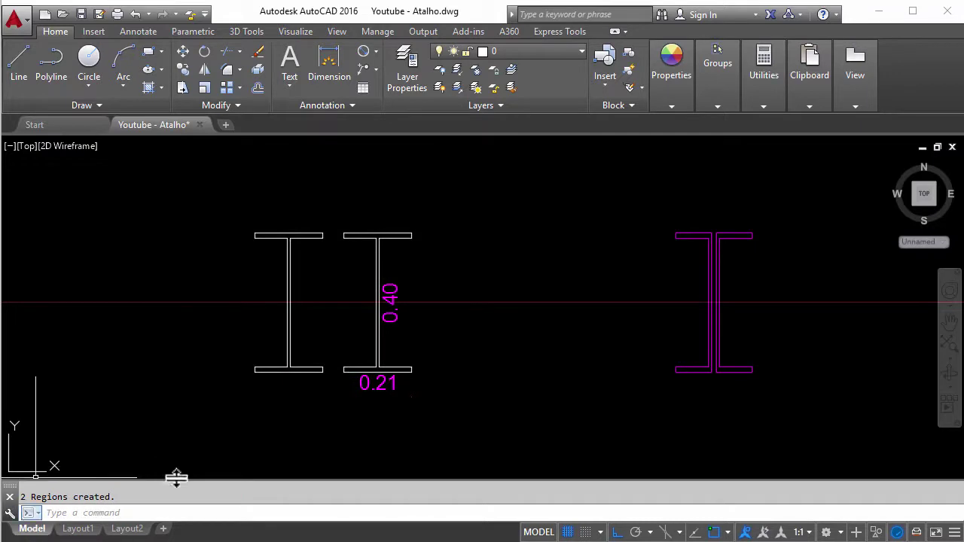
key(Escape)
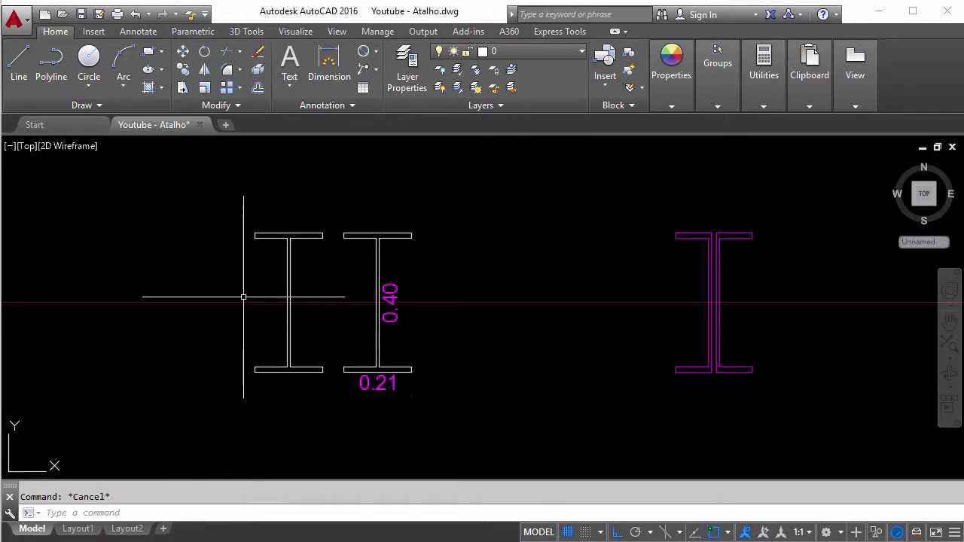
Step: Run MASSPROP on both I-beam regions: area 0.0206, centroid X 1.6303, inertias 0.0006 and 0.0552
text(ma)
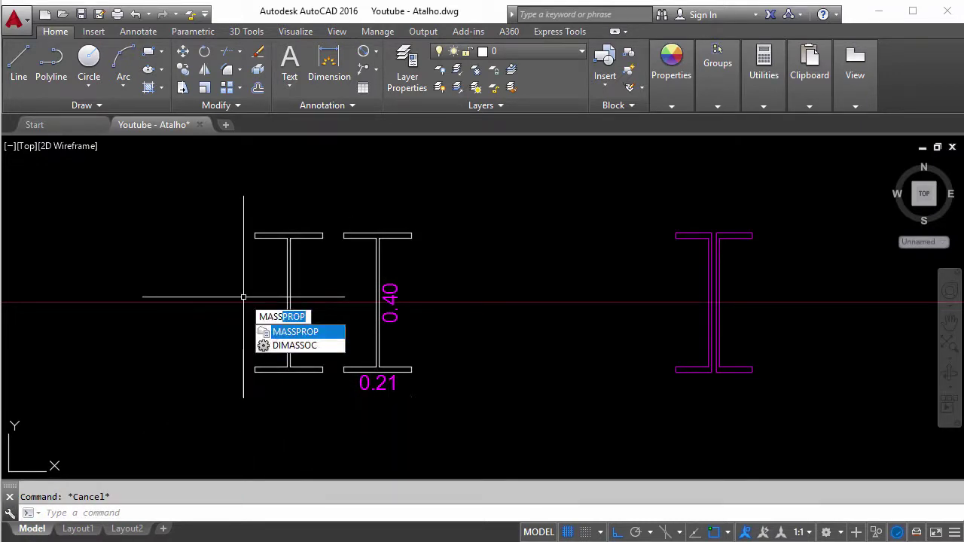
key(Return)
click(305, 235)
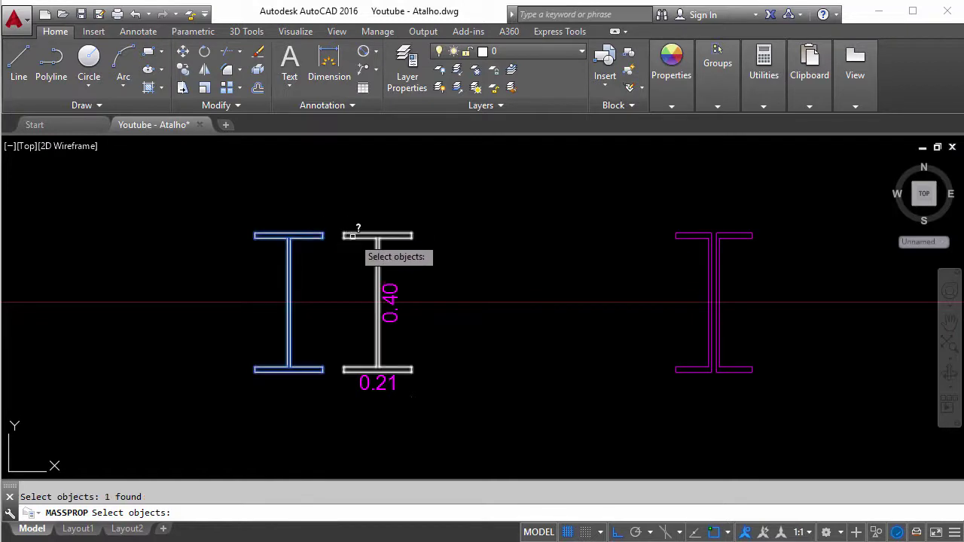
click(351, 236)
key(Return)
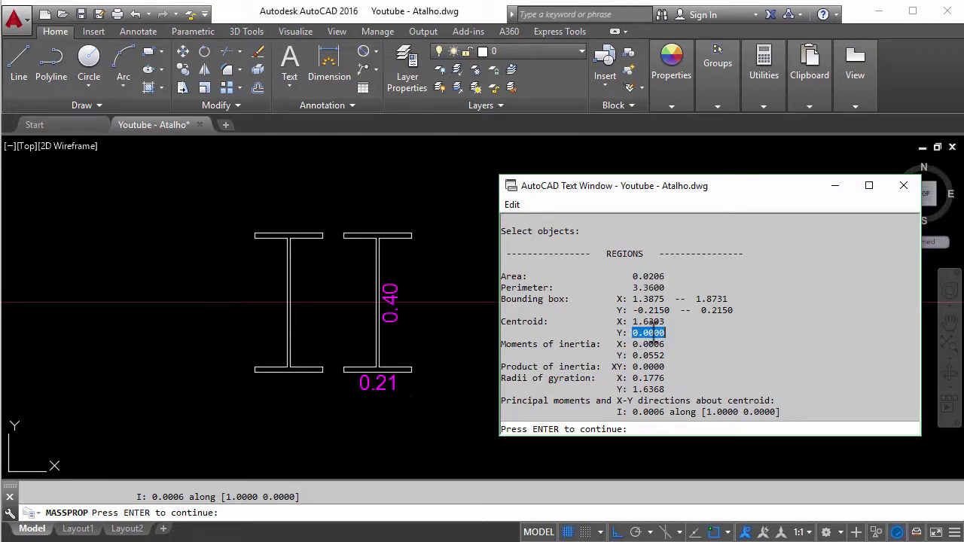
click(905, 186)
Step: Draw a 1.6303-long horizontal line from the current origin to the pair's combined centroid
key(Return)
key(Escape)
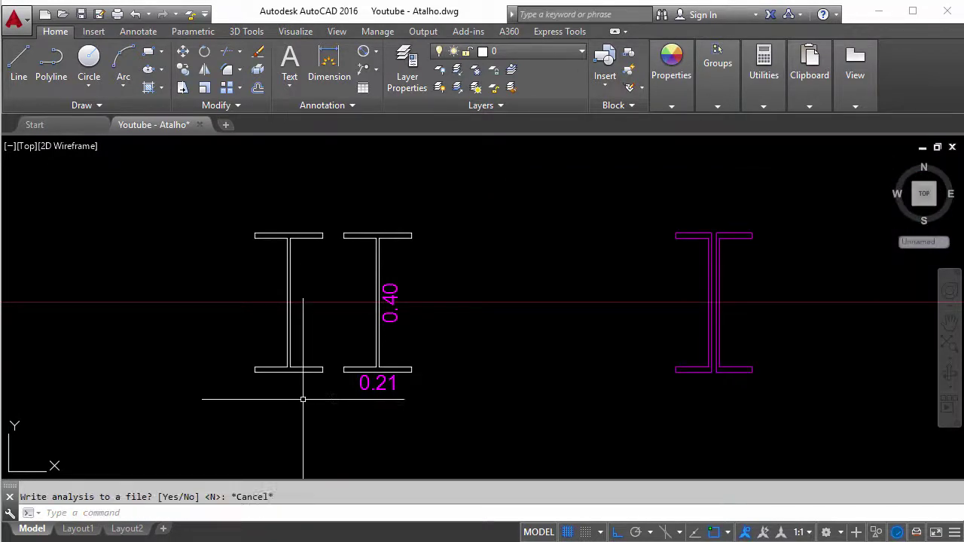
middle_drag(301, 394, 439, 377)
text(l)
key(Return)
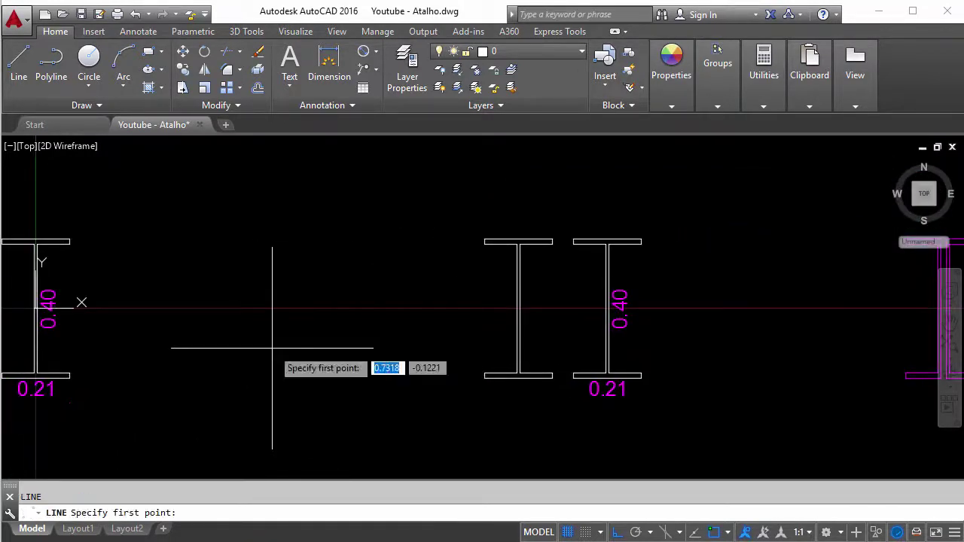
scroll(75, 297, up, 2)
scroll(70, 291, up, 2)
mouse_move(71, 290)
middle_down()
mouse_move(146, 309)
mouse_move(136, 275)
middle_up()
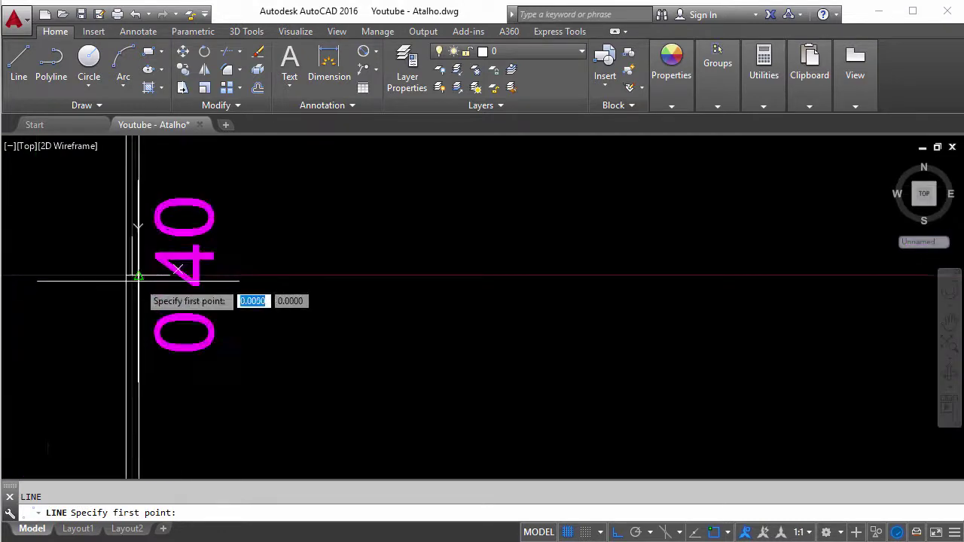
click(136, 276)
scroll(135, 275, down, 3)
text(1.63)
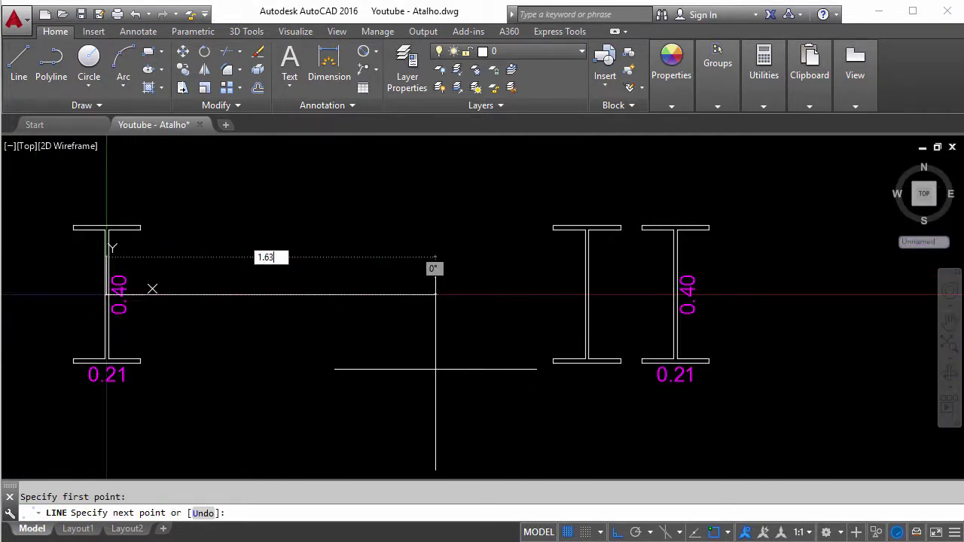
key(Return)
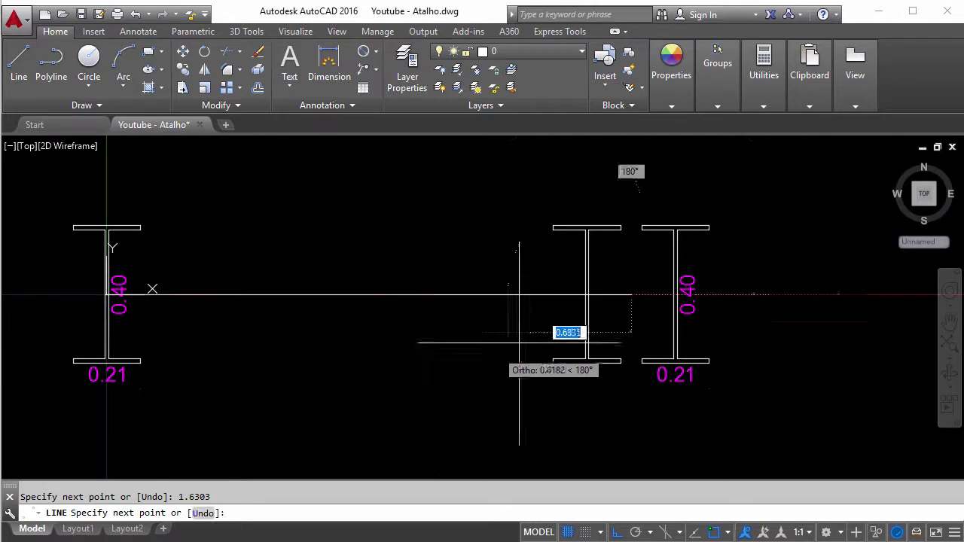
middle_drag(674, 256, 564, 369)
key(Escape)
Step: Move the UCS origin to the twin I-beams' combined centroid with X horizontal
middle_drag(537, 432, 475, 355)
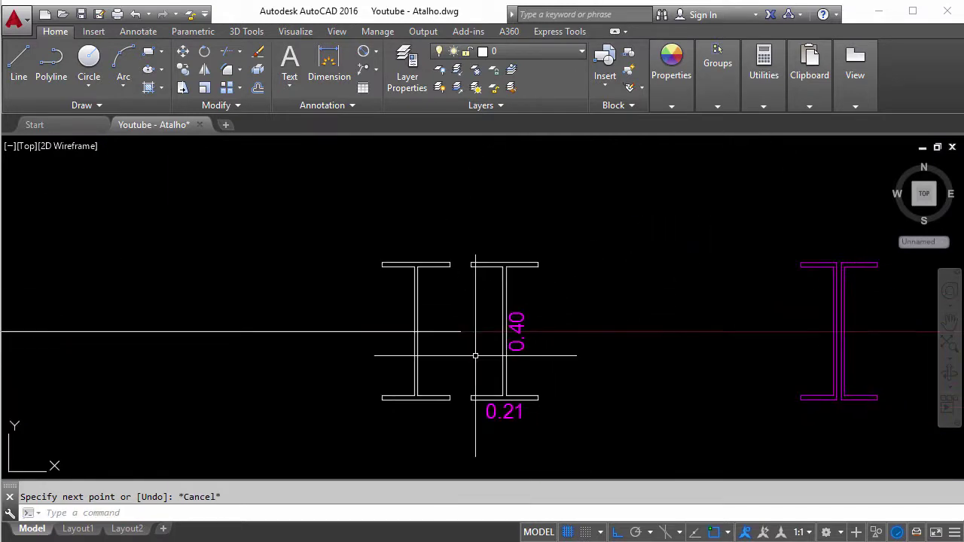
text(cs)
key(Return)
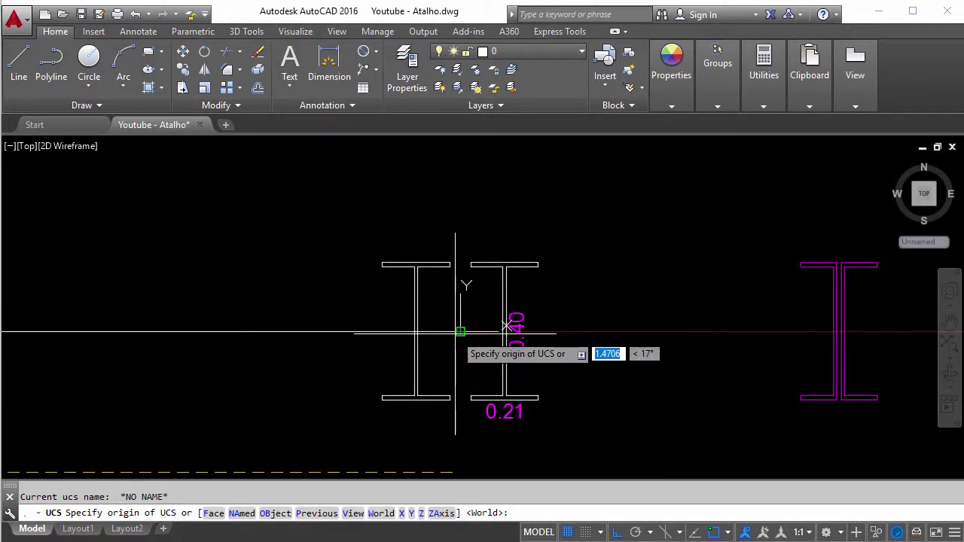
click(460, 332)
click(620, 322)
key(Return)
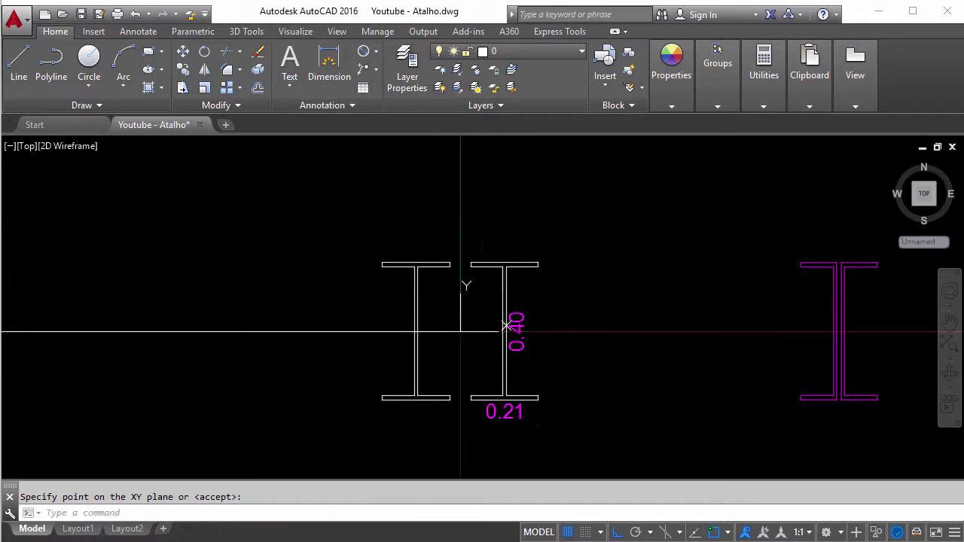
key(Return)
key(Escape)
key(Escape)
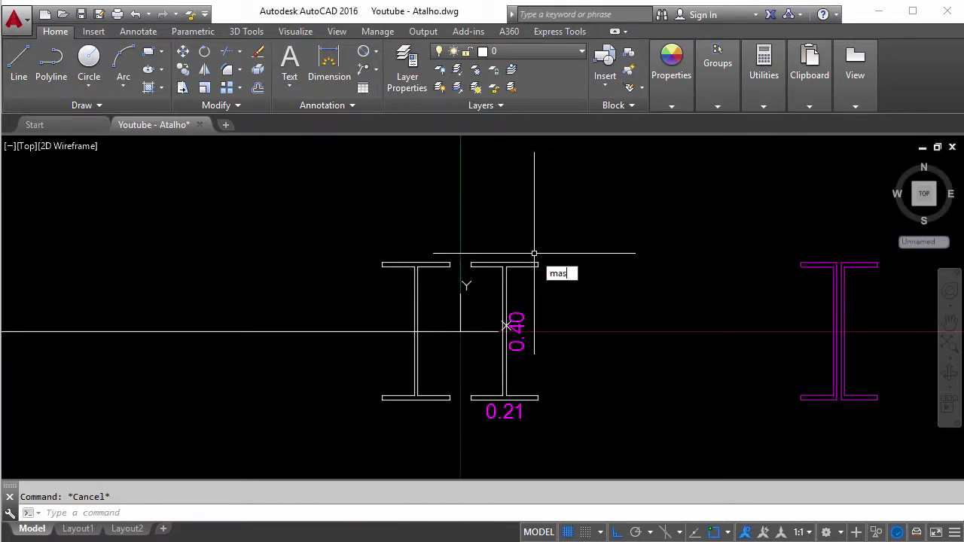
key(Return)
click(535, 252)
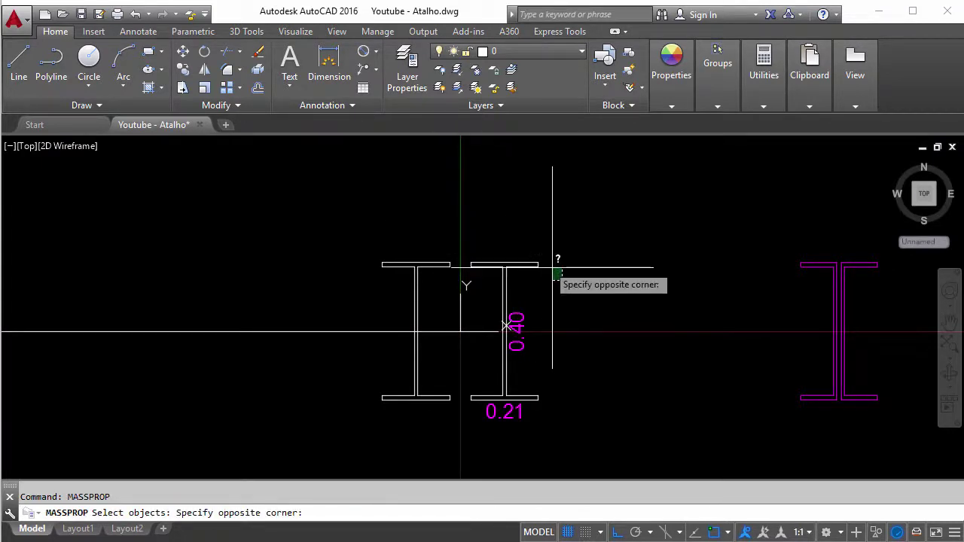
click(219, 404)
key(Return)
right_click(576, 280)
key(Escape)
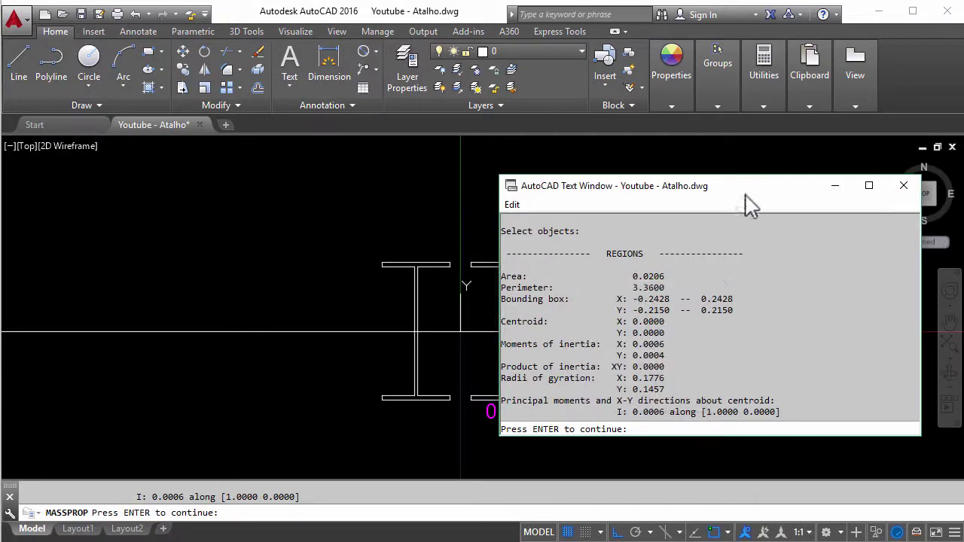
drag(619, 325, 672, 329)
click(653, 366)
drag(616, 344, 673, 360)
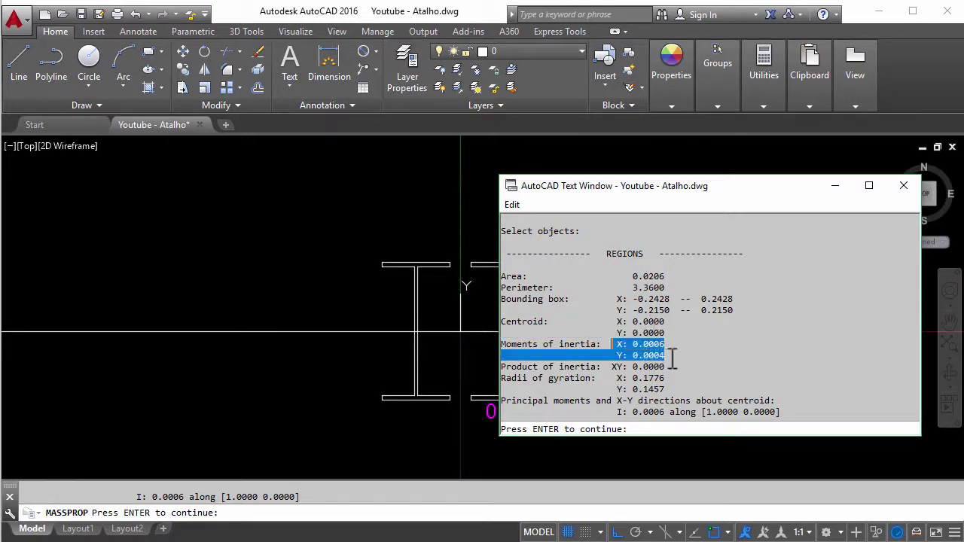
click(636, 279)
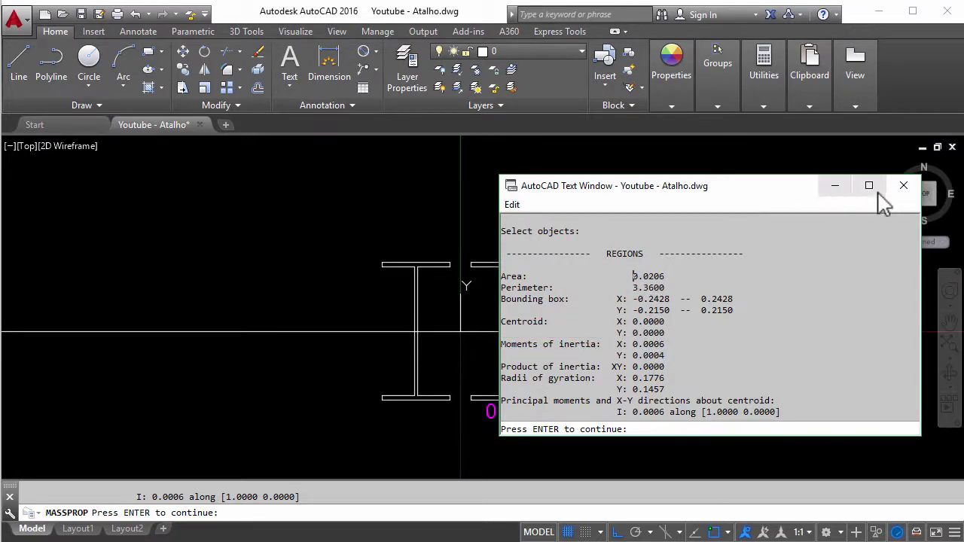
click(903, 185)
key(Return)
Step: Bring the magenta back-to-back channel pair into view and check both outlines
key(Escape)
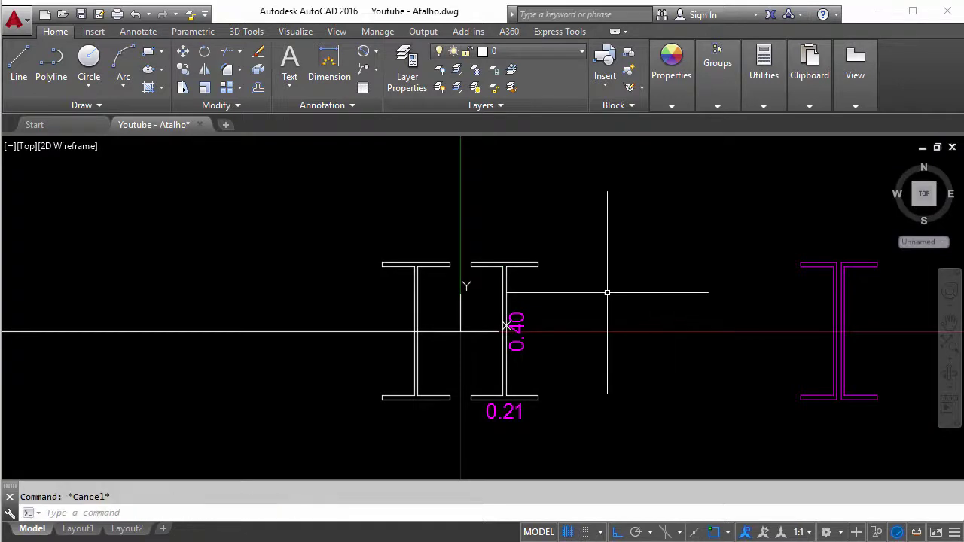
middle_drag(607, 290, 204, 301)
scroll(295, 413, up, 3)
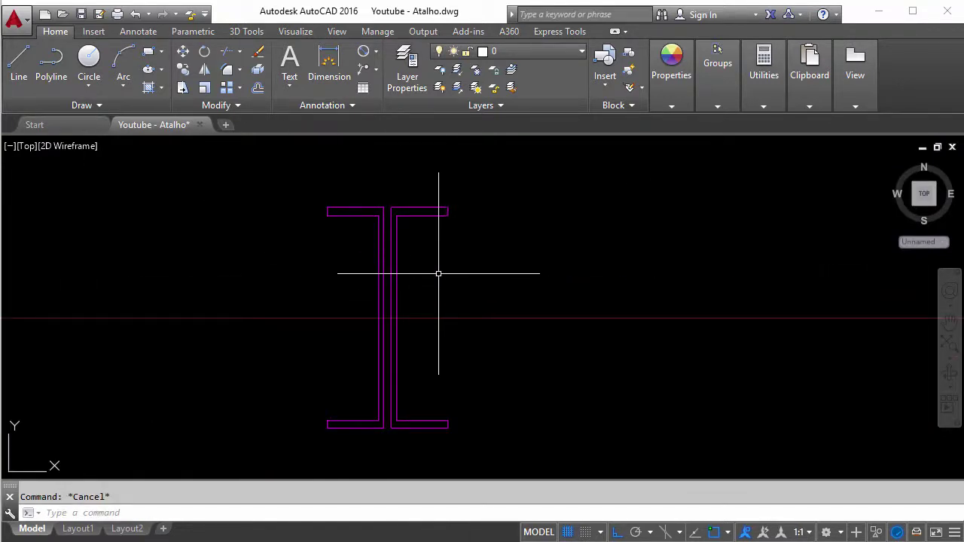
click(448, 269)
key(Escape)
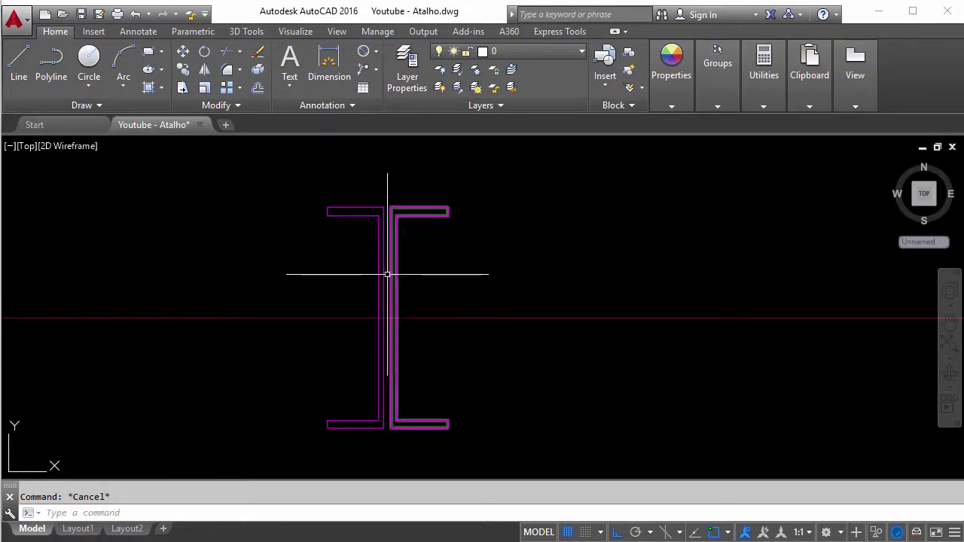
click(383, 269)
click(393, 264)
key(Escape)
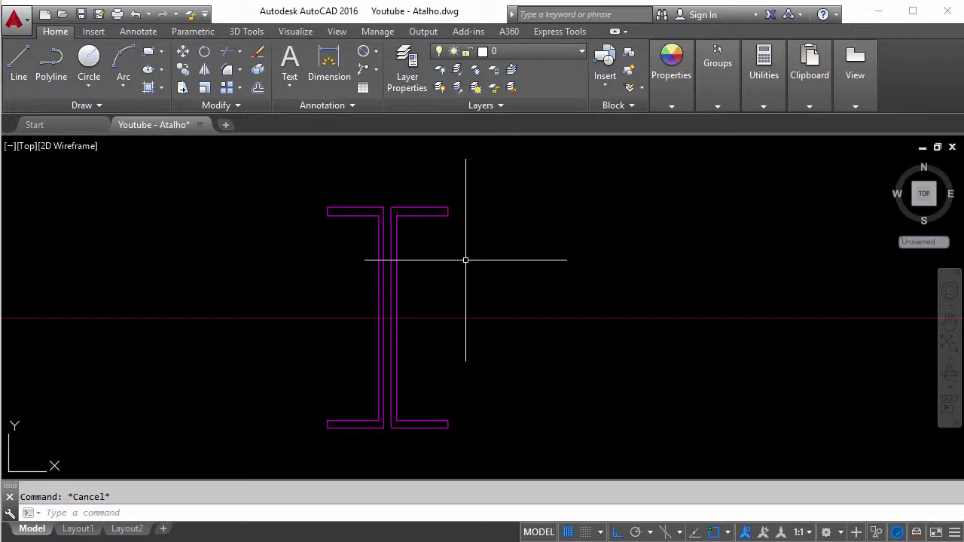
Step: Convert both channel outlines into regions using a crossing window
text(reg)
key(Return)
click(509, 254)
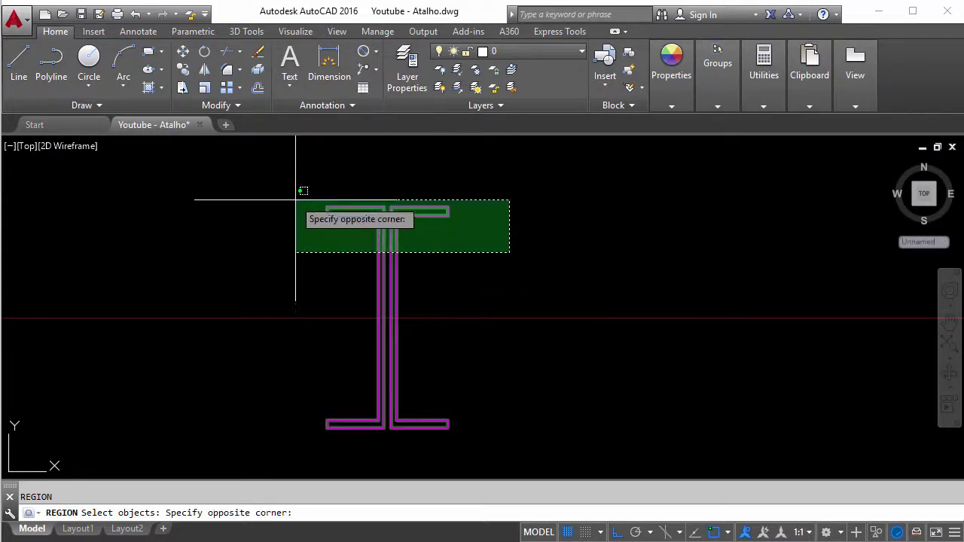
click(297, 200)
key(Return)
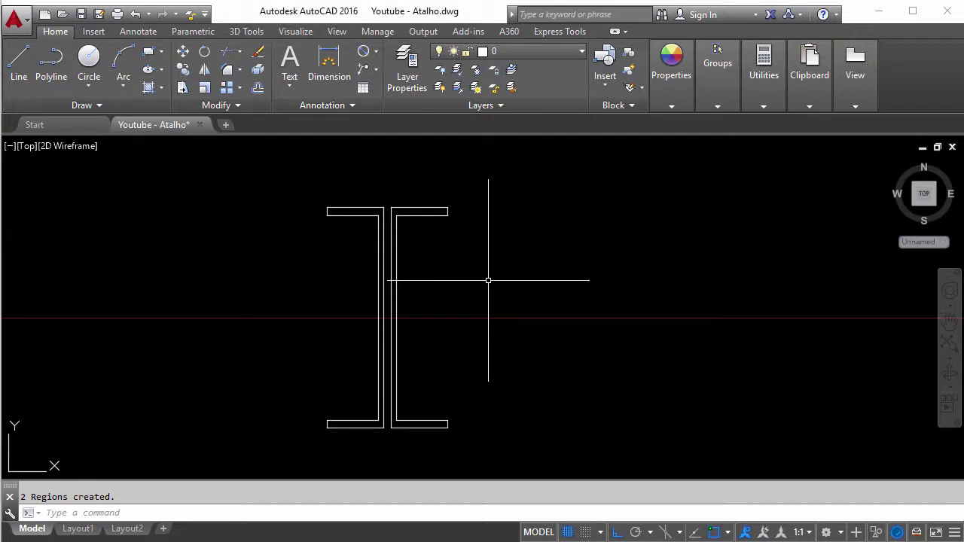
Step: Start a line on the channel web, then cancel it
text(l)
key(Return)
scroll(382, 329, up, 3)
scroll(331, 277, up, 3)
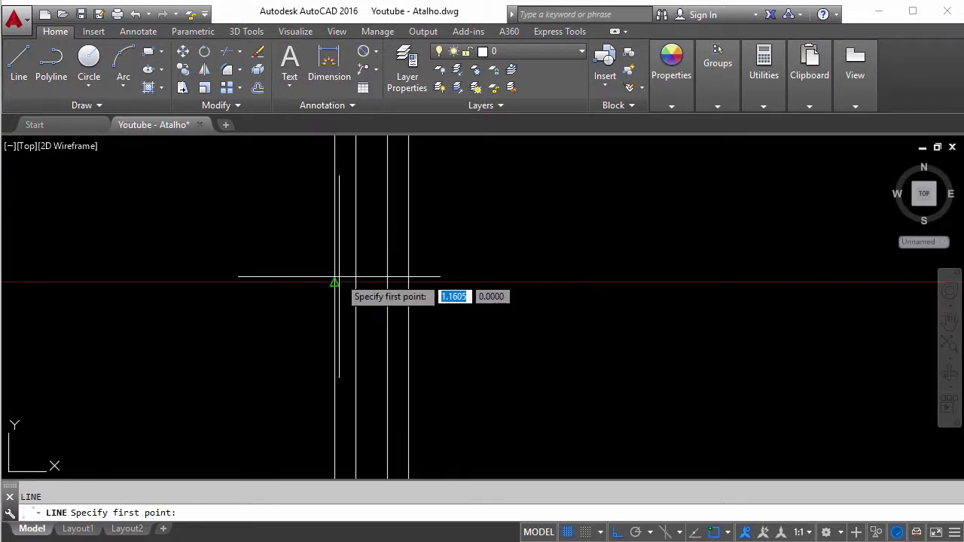
click(340, 285)
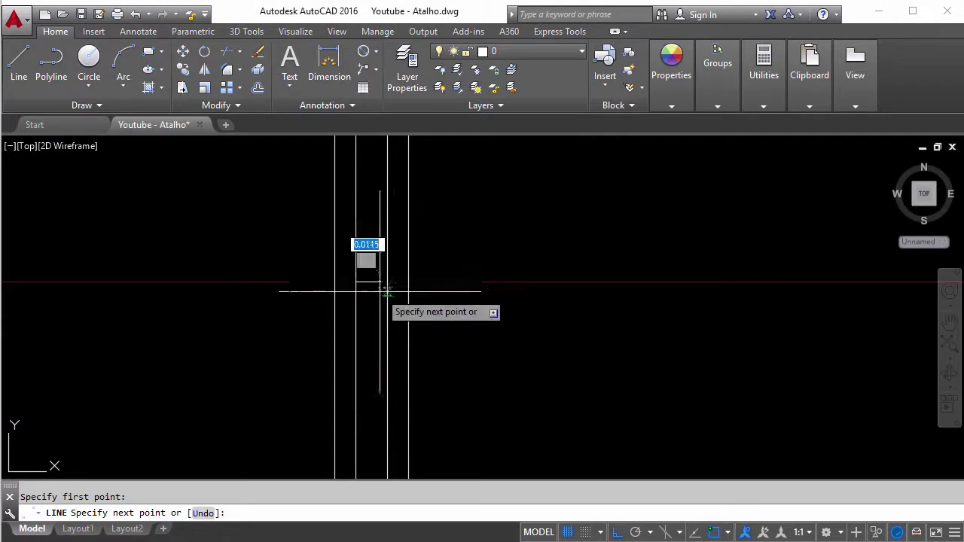
scroll(369, 286, down, 5)
key(Escape)
Step: Mirror the right channel across a vertical axis, keeping the original
click(374, 289)
scroll(374, 289, up, 2)
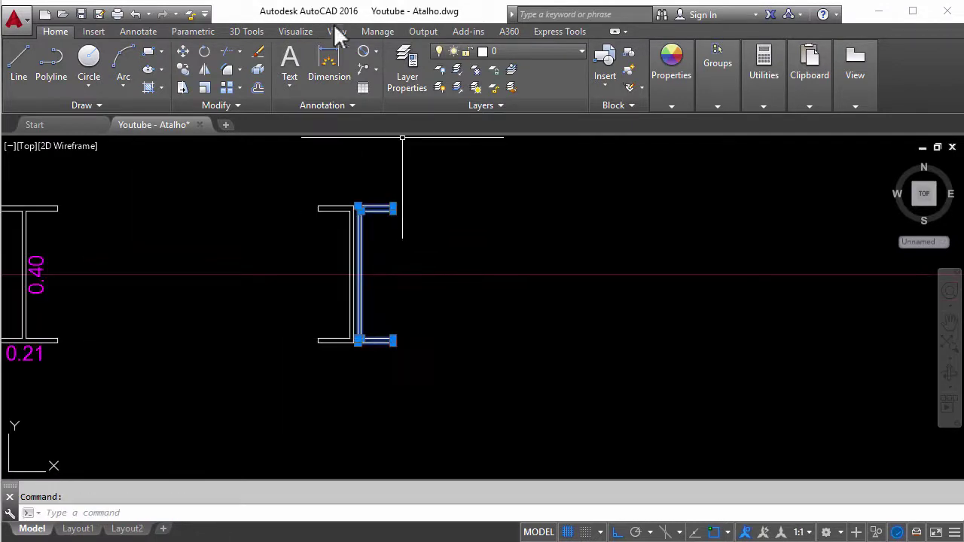
click(205, 69)
click(430, 204)
click(462, 383)
key(Return)
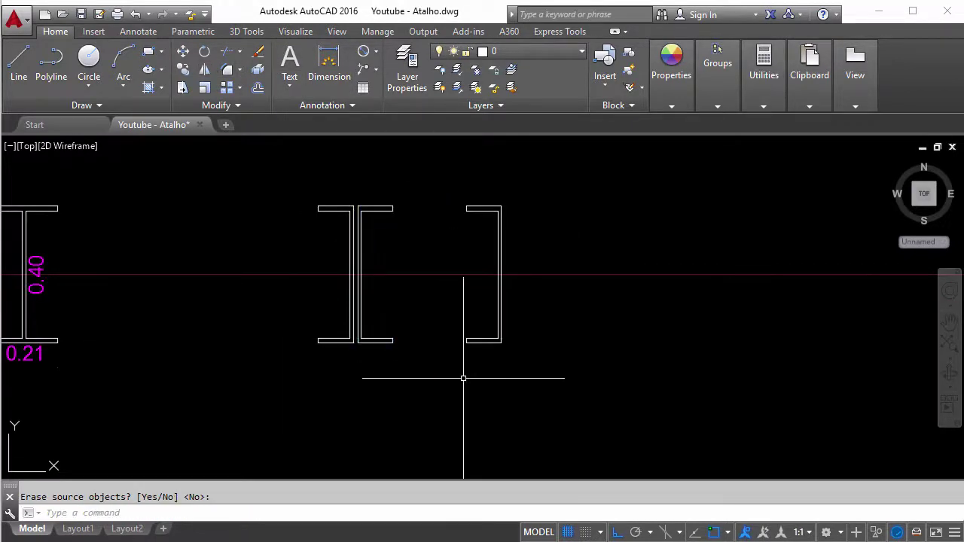
key(Escape)
Step: Erase the left channel and recentre the facing channel pair in view
click(333, 207)
key(Delete)
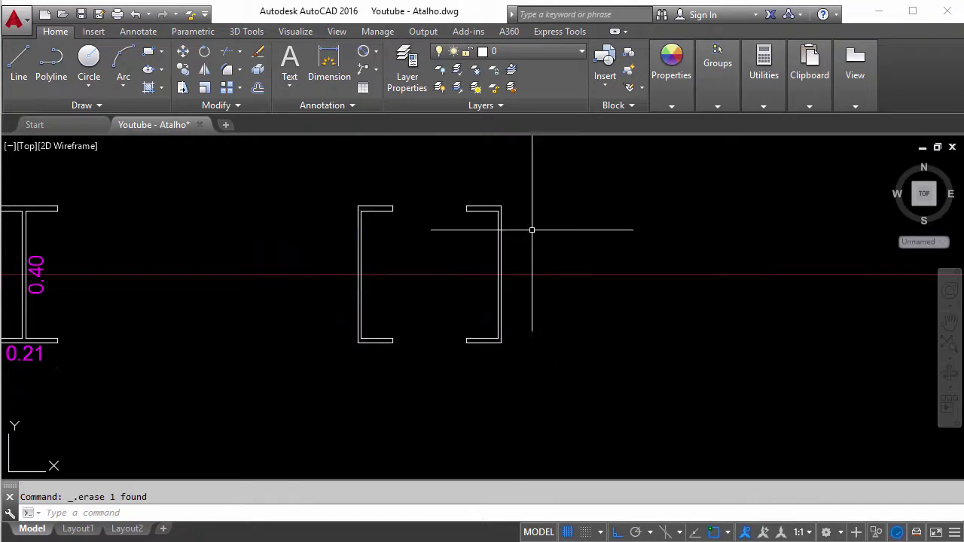
middle_drag(414, 281, 387, 355)
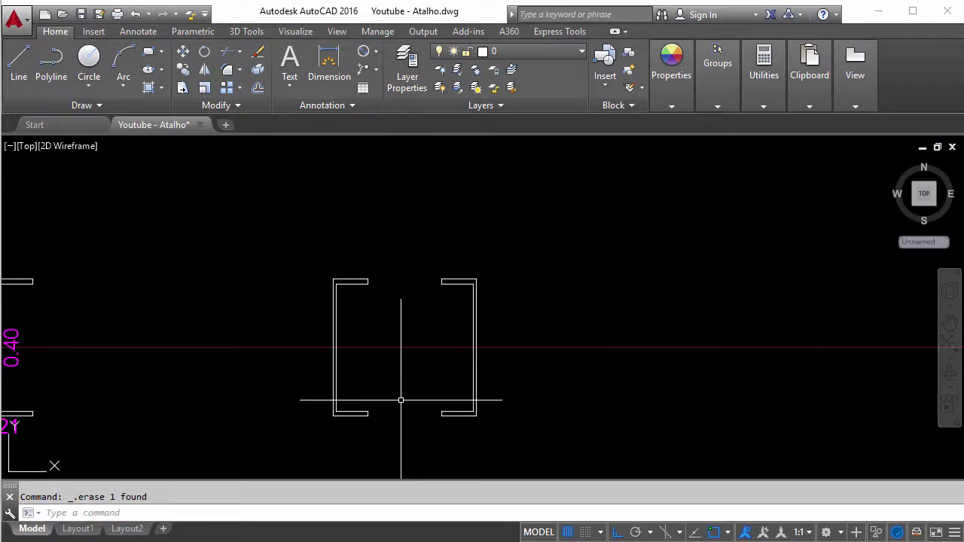
text(l)
key(Return)
key(Escape)
click(525, 396)
click(437, 209)
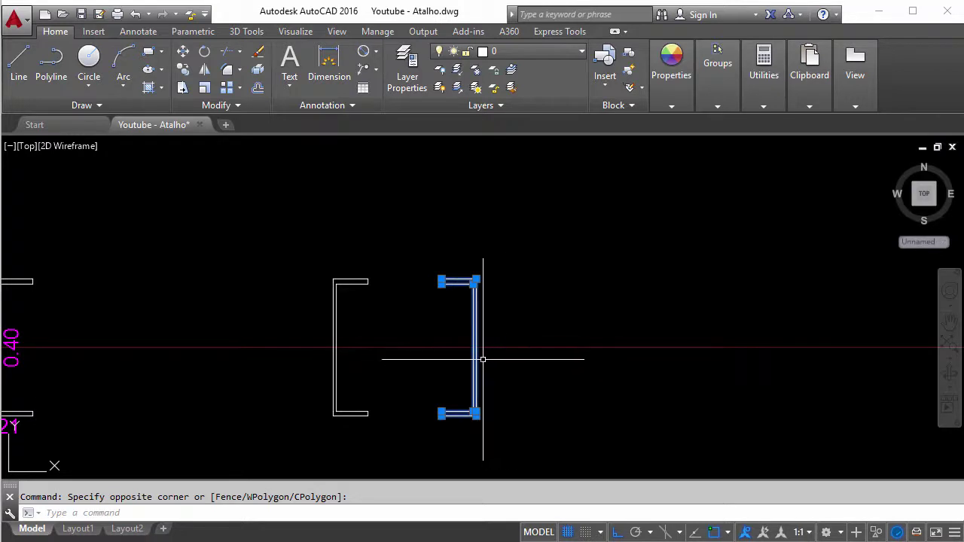
middle_drag(427, 356, 442, 355)
key(Escape)
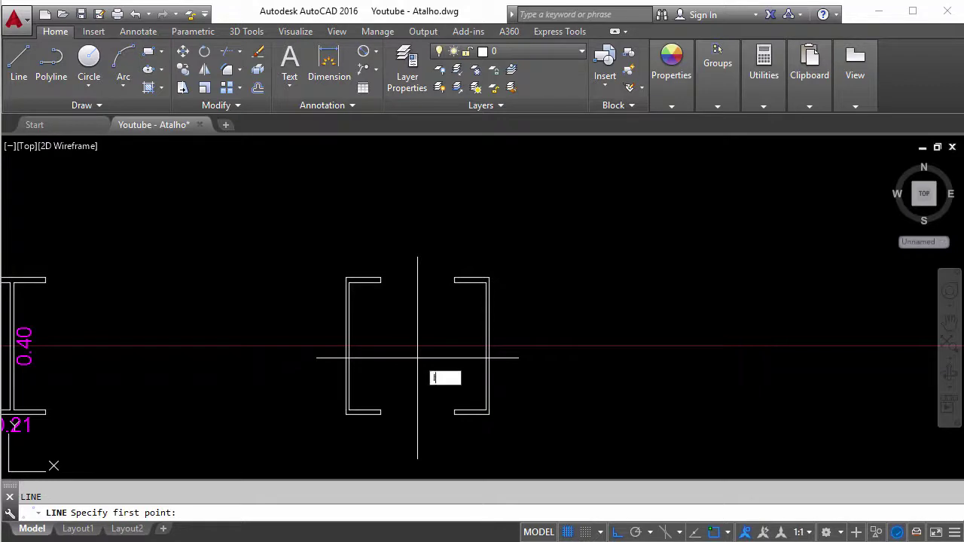
Step: Draw a horizontal line between the two channel webs at mid-height
scroll(417, 358, up, 2)
key(Return)
click(308, 337)
scroll(325, 344, up, 3)
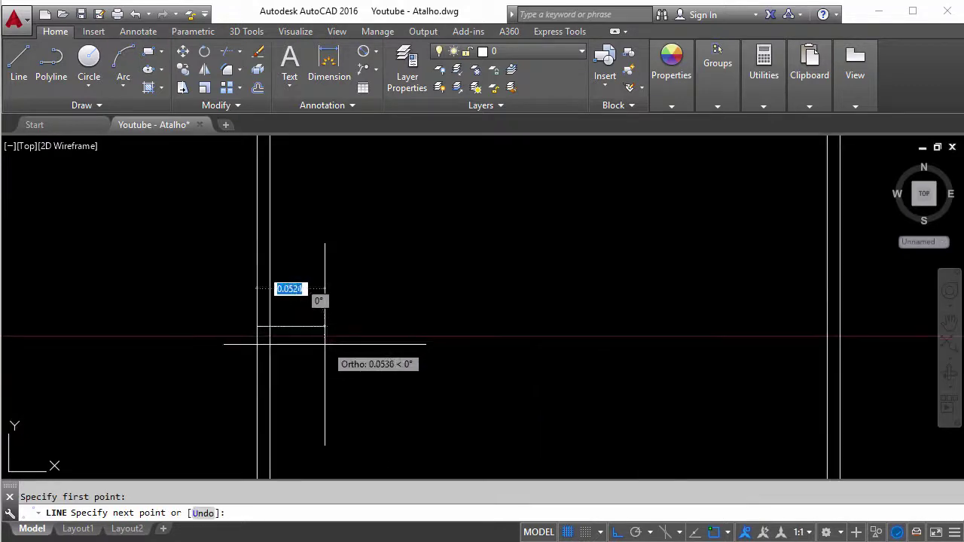
key(Escape)
key(Return)
click(269, 336)
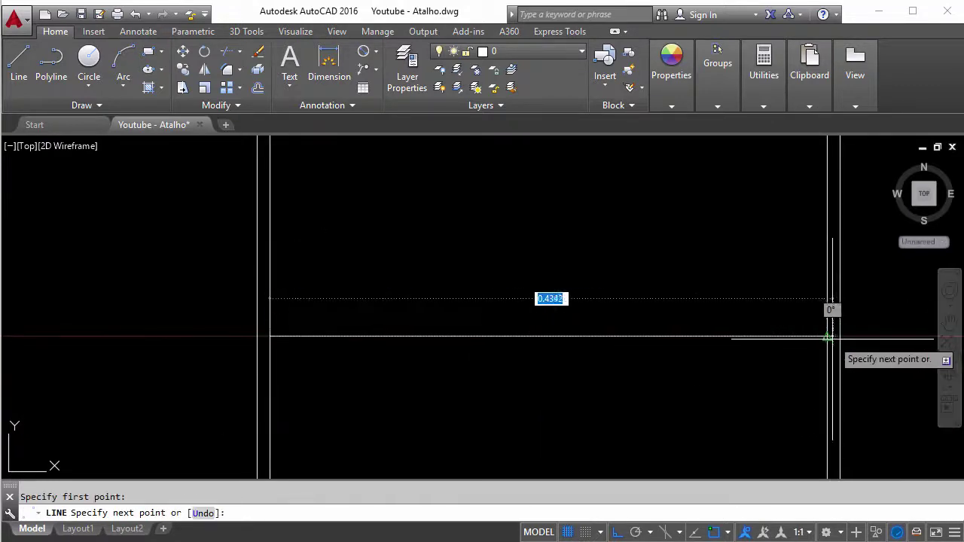
scroll(677, 376, down, 4)
key(Escape)
mouse_move(656, 409)
middle_down()
mouse_move(645, 398)
mouse_move(592, 395)
middle_up()
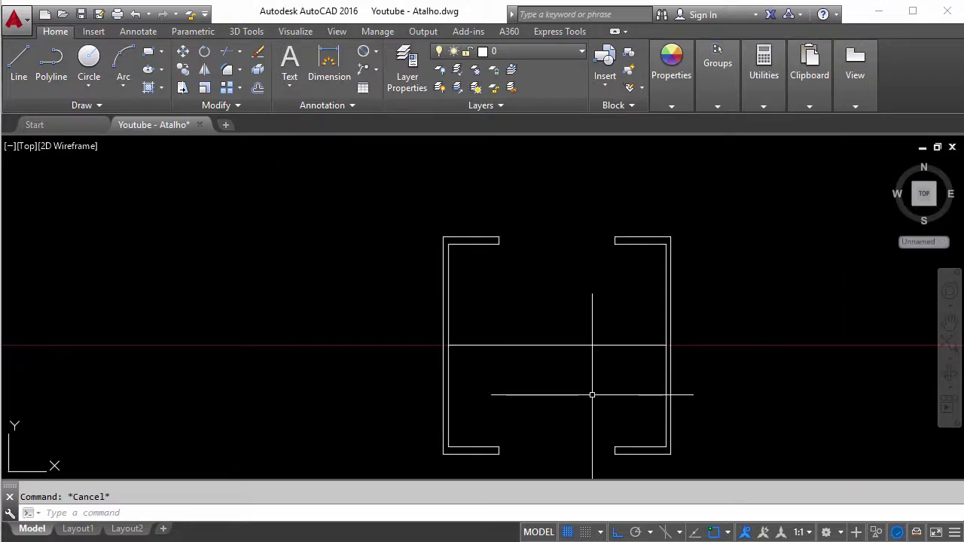
Step: Move the UCS origin onto the connecting line with a trial axis orientation
text(s)
key(Return)
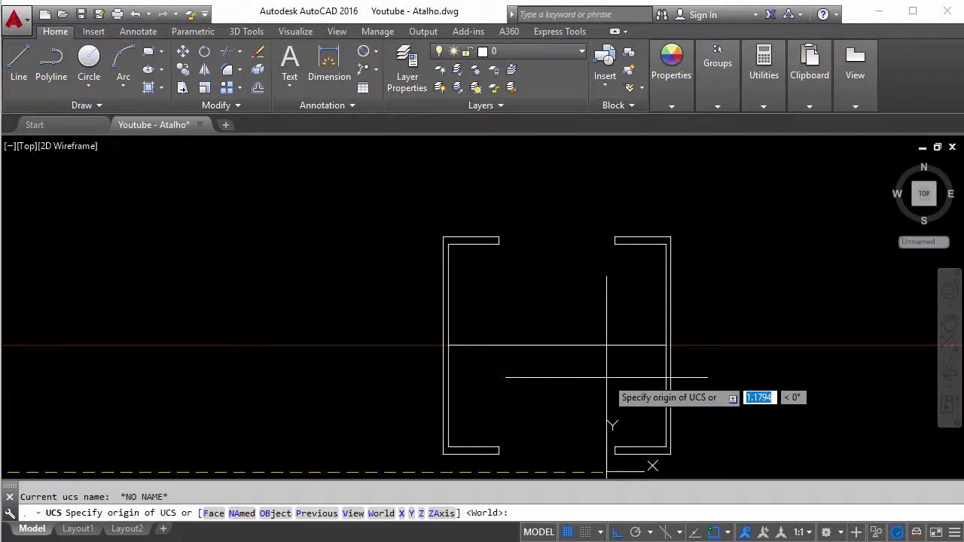
click(557, 345)
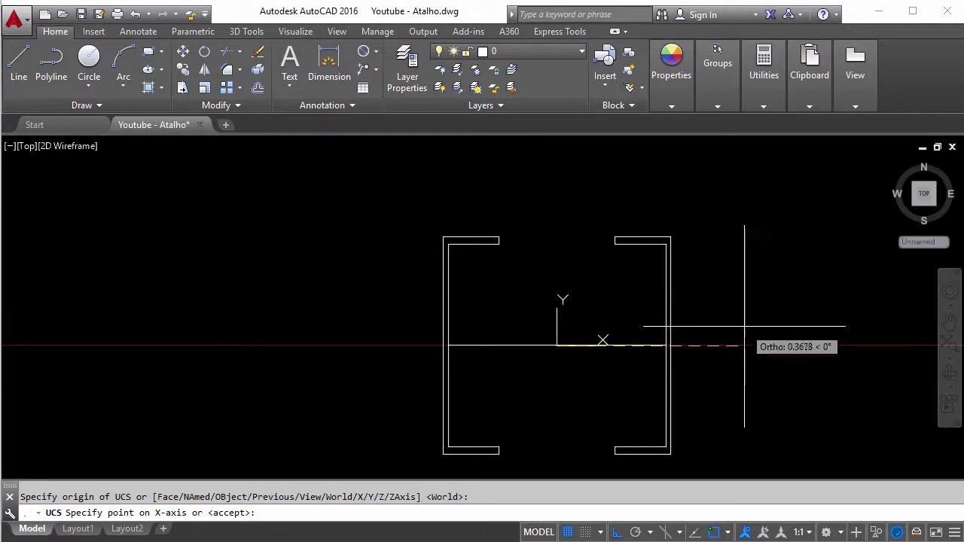
key(Return)
key(Escape)
middle_drag(627, 301, 523, 332)
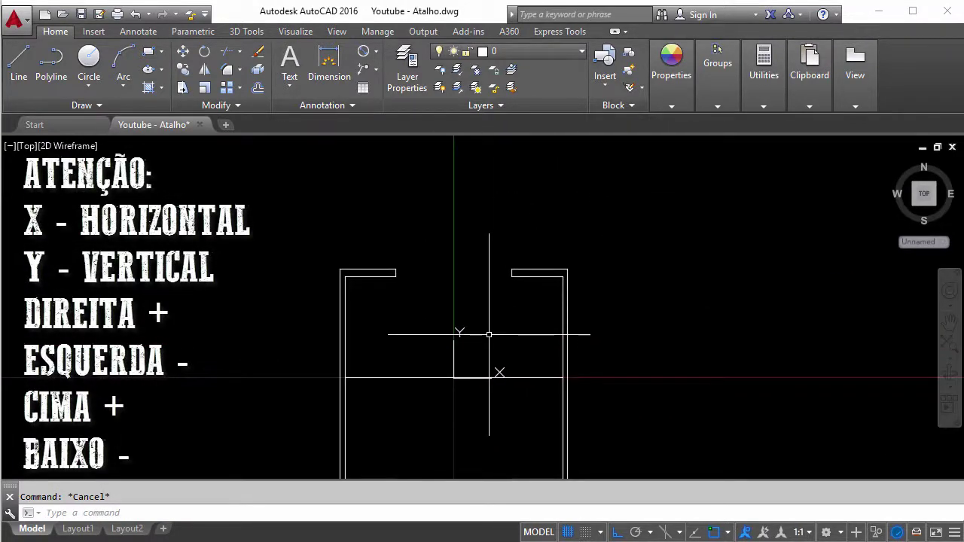
text(ucs)
key(Return)
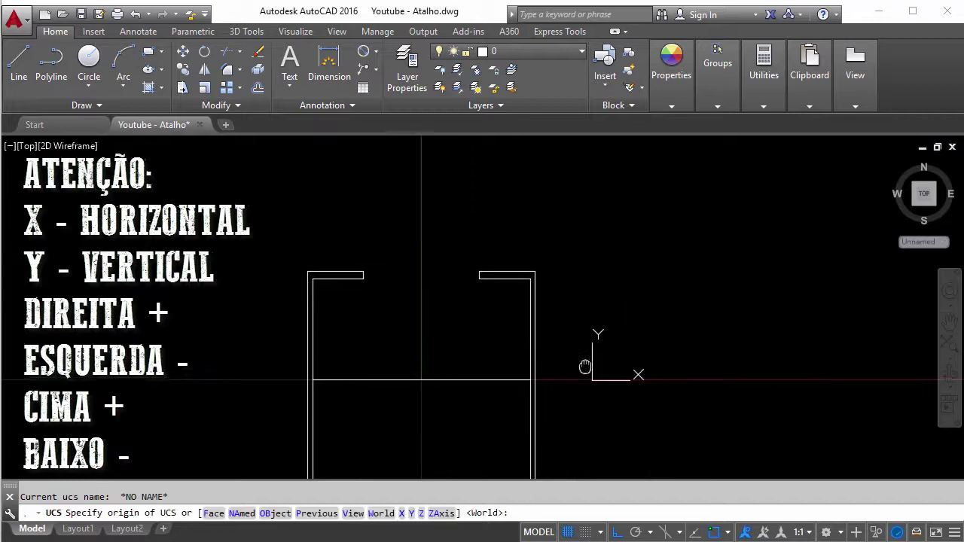
middle_drag(595, 370, 474, 363)
click(378, 367)
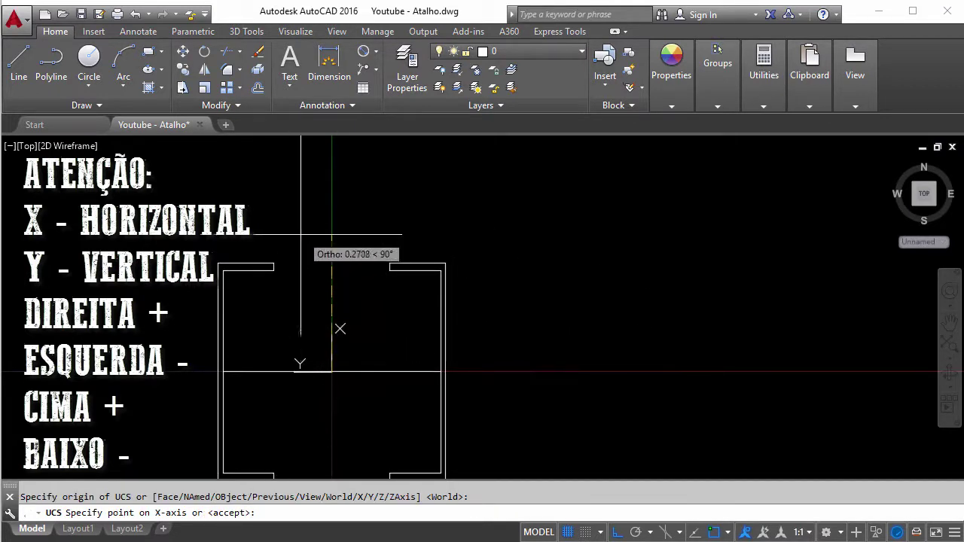
click(339, 269)
click(574, 334)
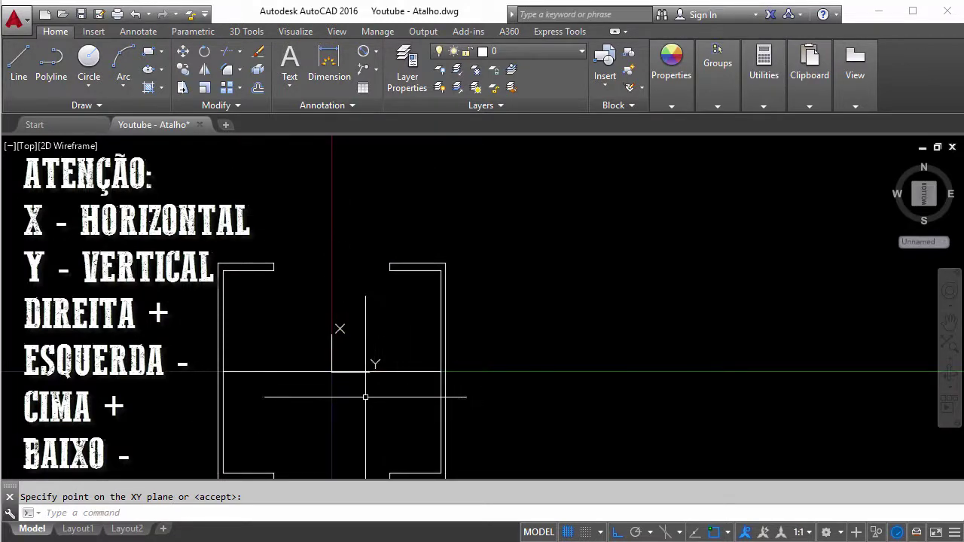
Step: Set the UCS origin at the section centroid with X pointing right and Y up
key(Return)
click(332, 371)
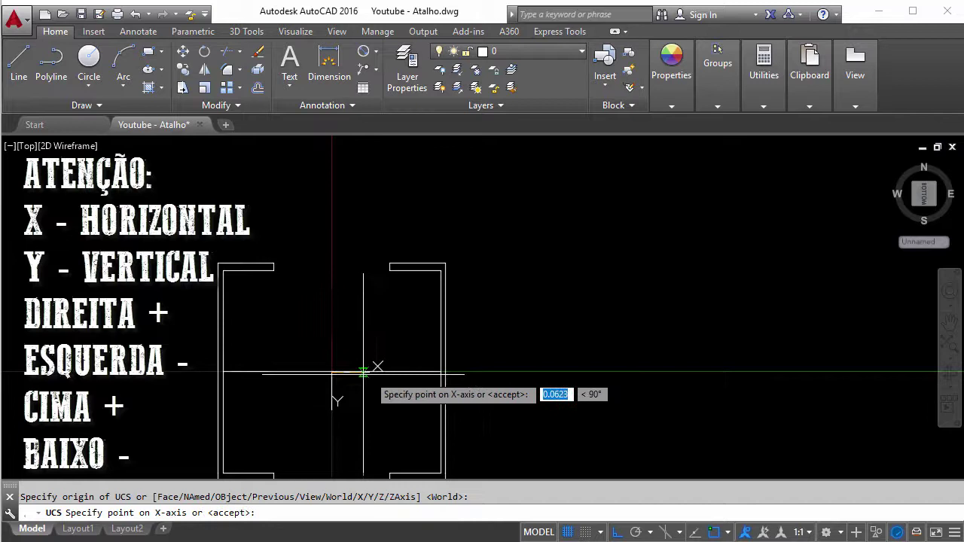
click(553, 305)
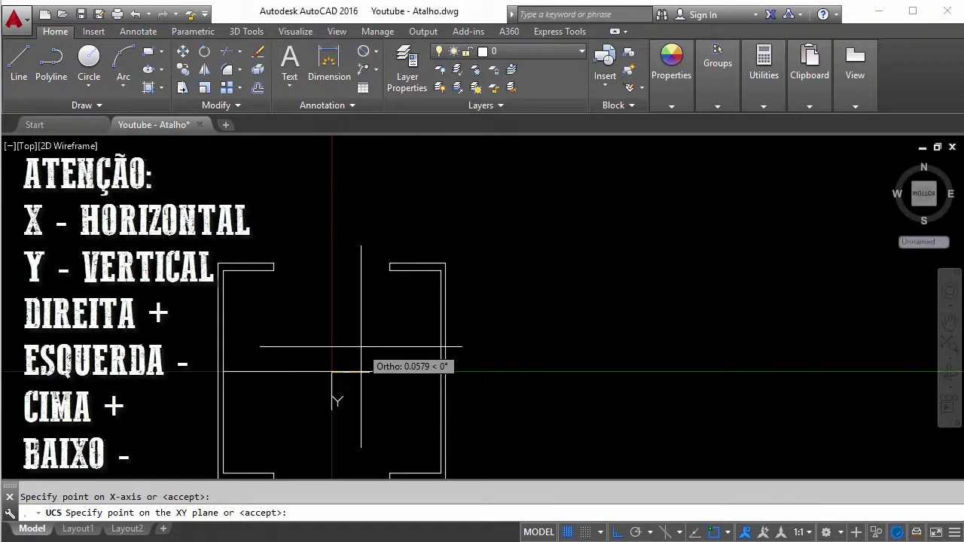
click(387, 204)
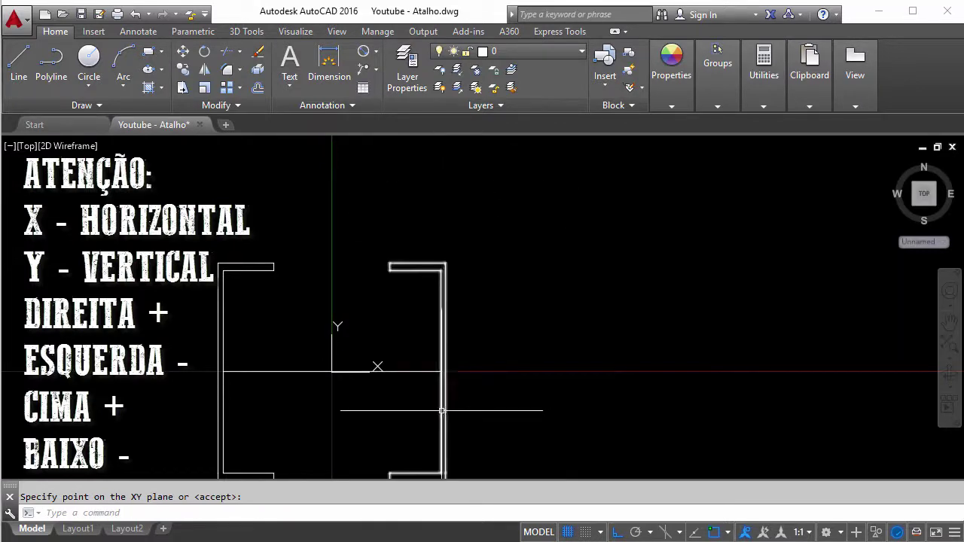
middle_drag(406, 407, 444, 383)
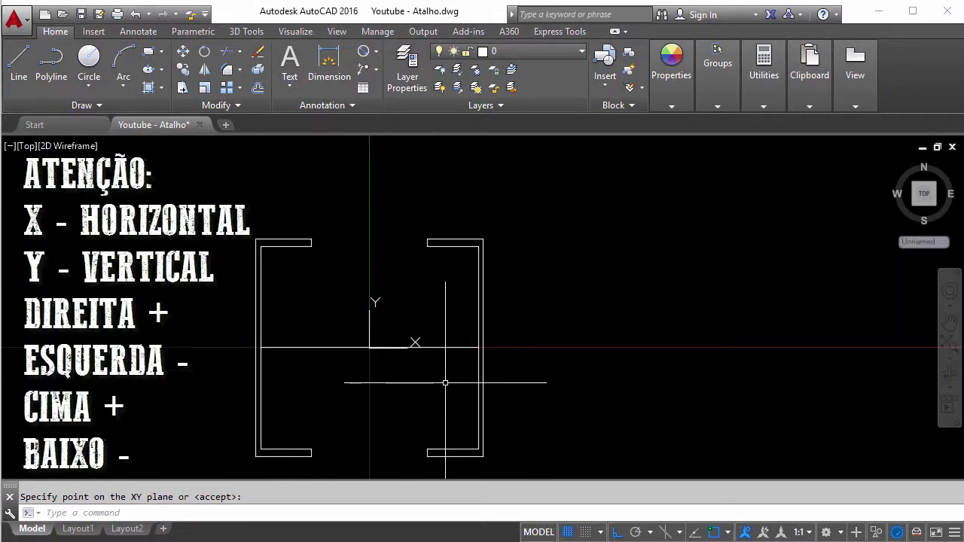
text(MASSP)
Step: Run MASSPROP on both channels: area 0.0146, centroid 0,0, inertias X 0.0004, Y 0.0006
key(Return)
text(MASSPROP)
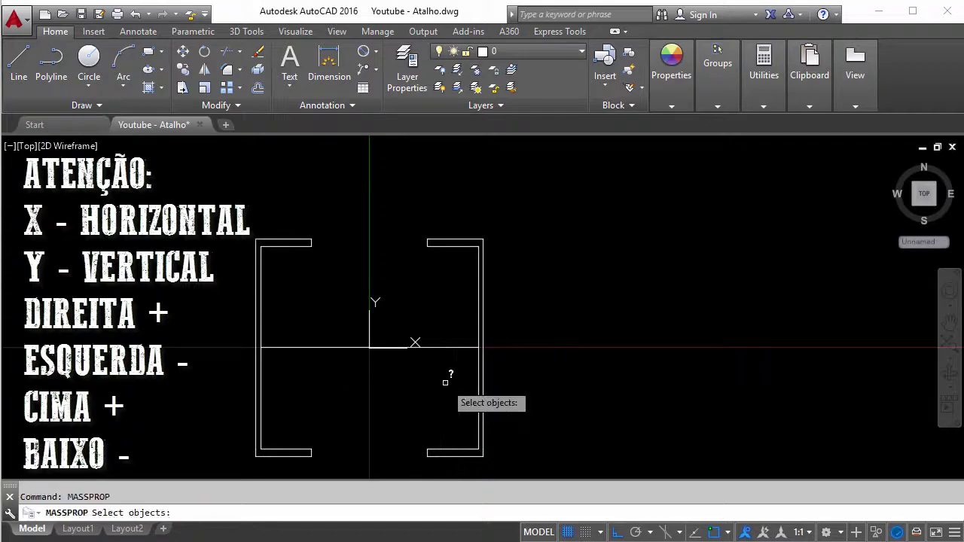
click(510, 301)
click(470, 259)
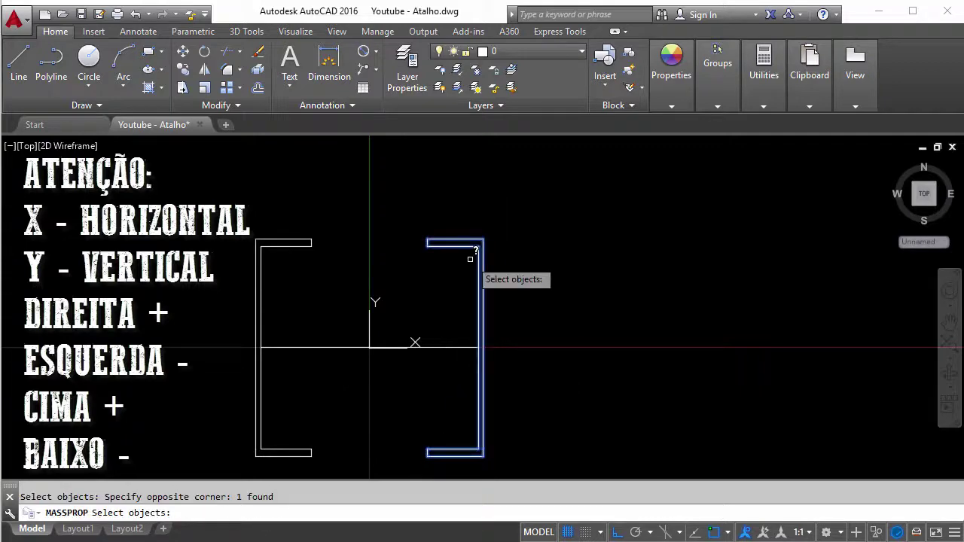
click(338, 254)
click(241, 248)
key(Return)
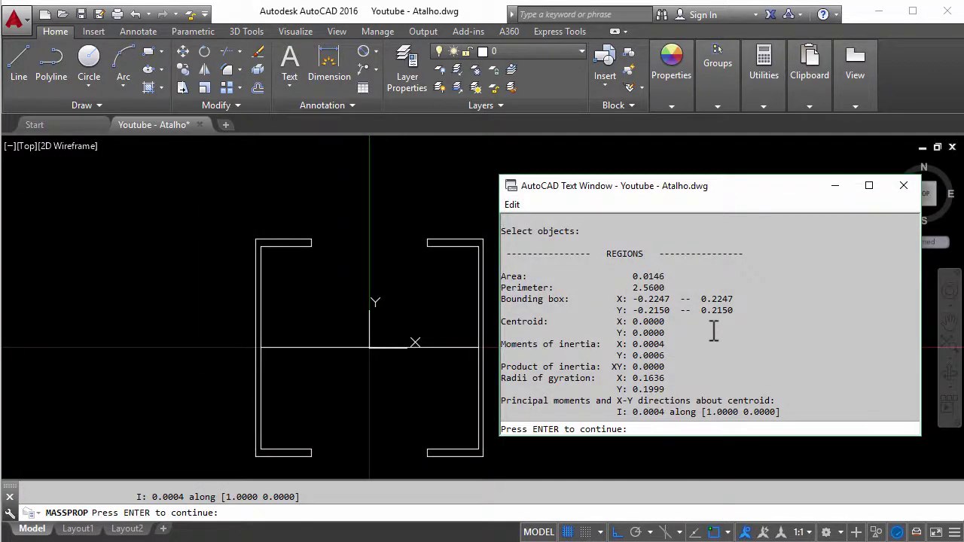
drag(634, 276, 667, 288)
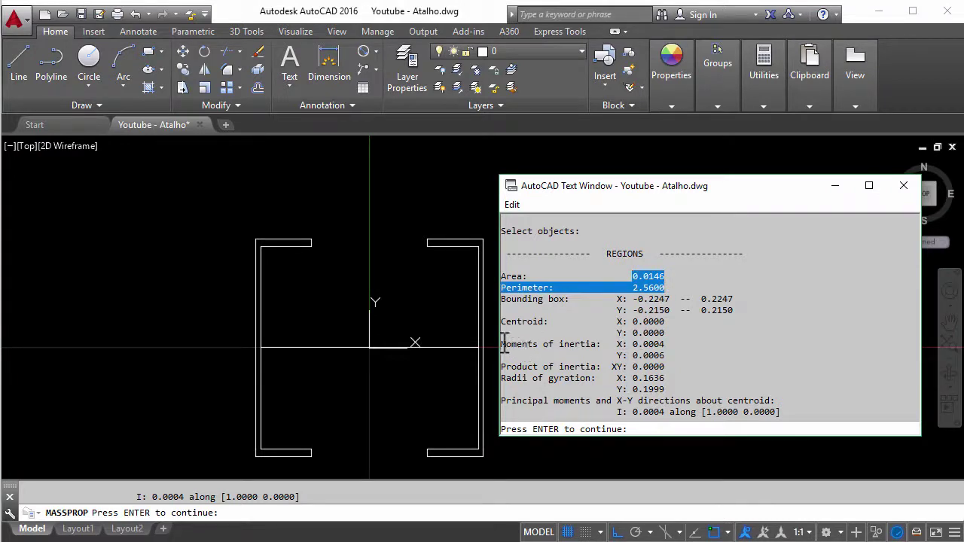
drag(502, 345, 674, 352)
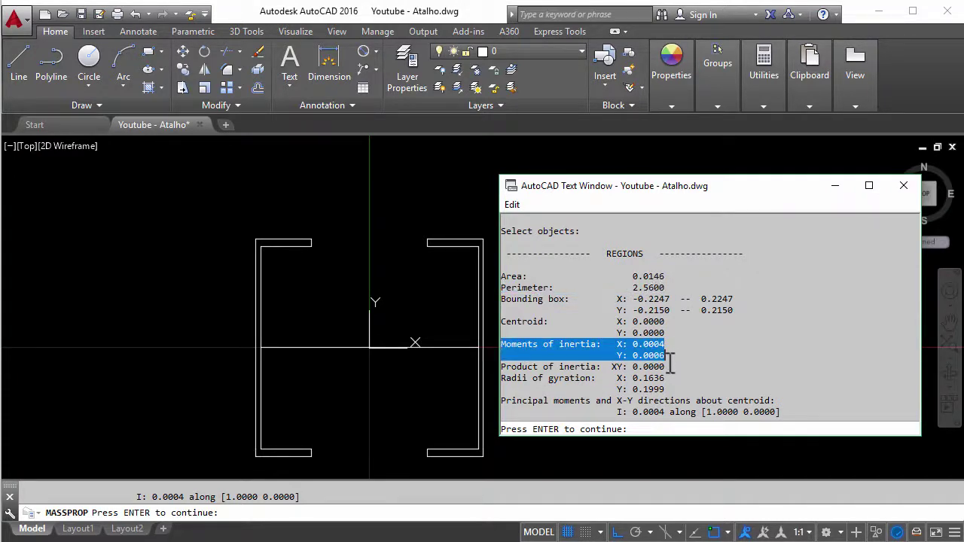
click(903, 186)
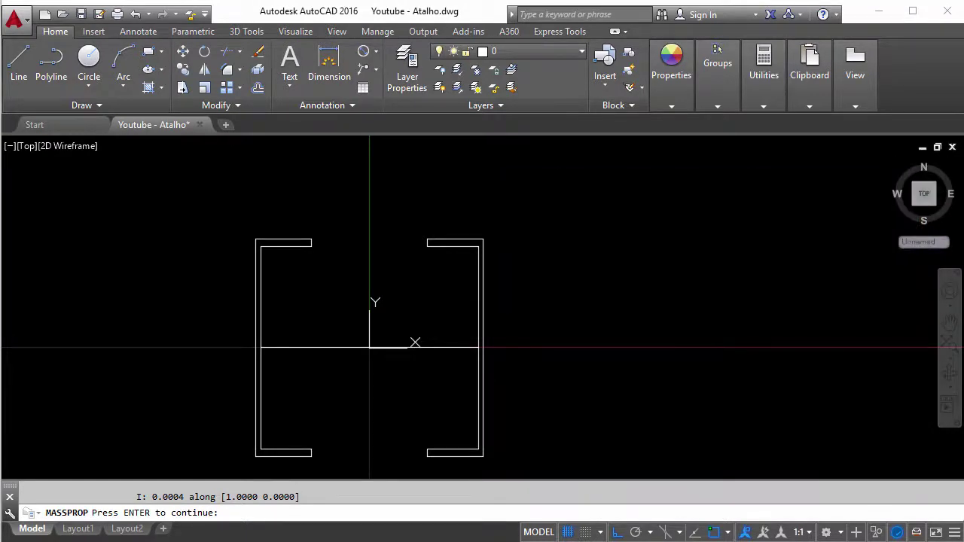
key(Return)
key(Escape)
Step: Pan and zoom across the rectangle, L-shaped and circular sections
scroll(576, 323, down, 5)
scroll(572, 314, down, 3)
scroll(343, 332, up, 2)
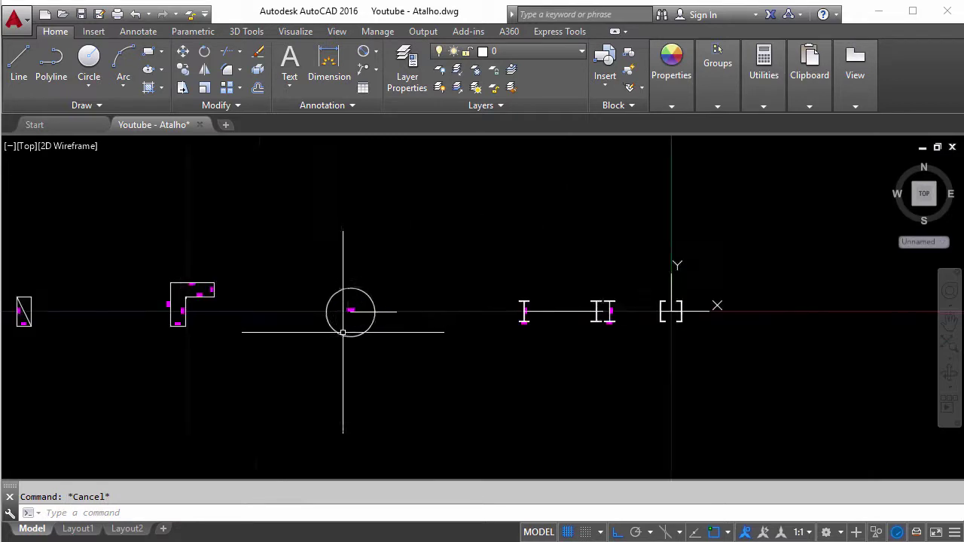
middle_drag(343, 331, 485, 336)
scroll(308, 308, up, 2)
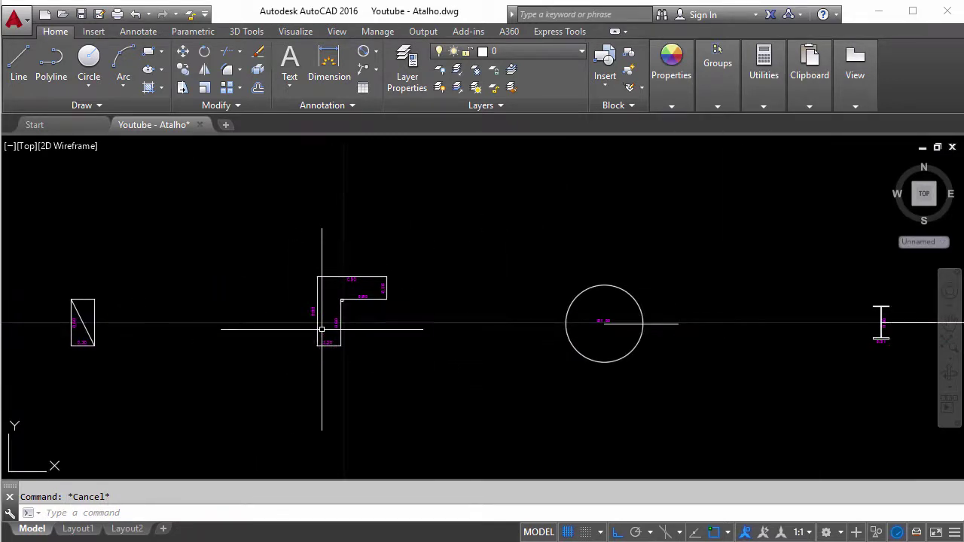
scroll(329, 344, up, 4)
middle_drag(350, 366, 404, 322)
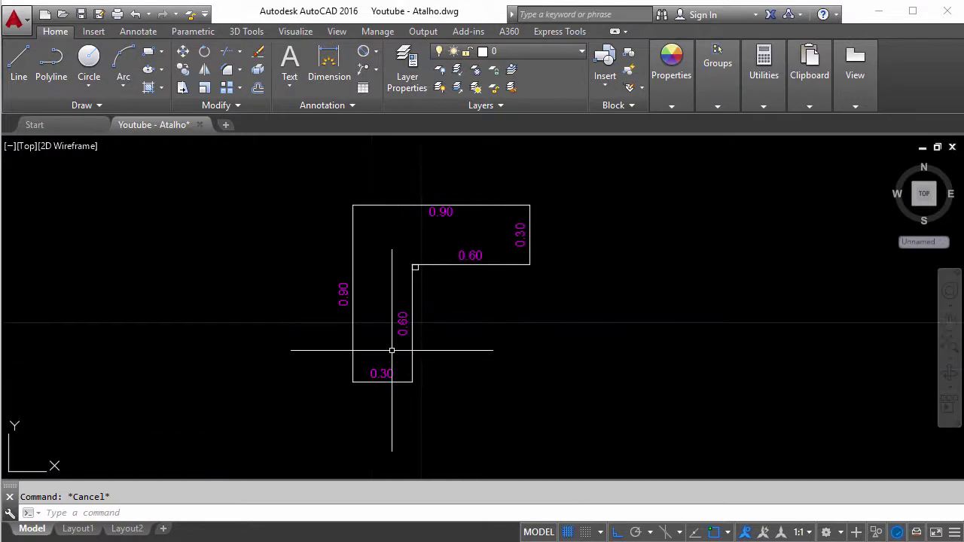
scroll(518, 357, down, 2)
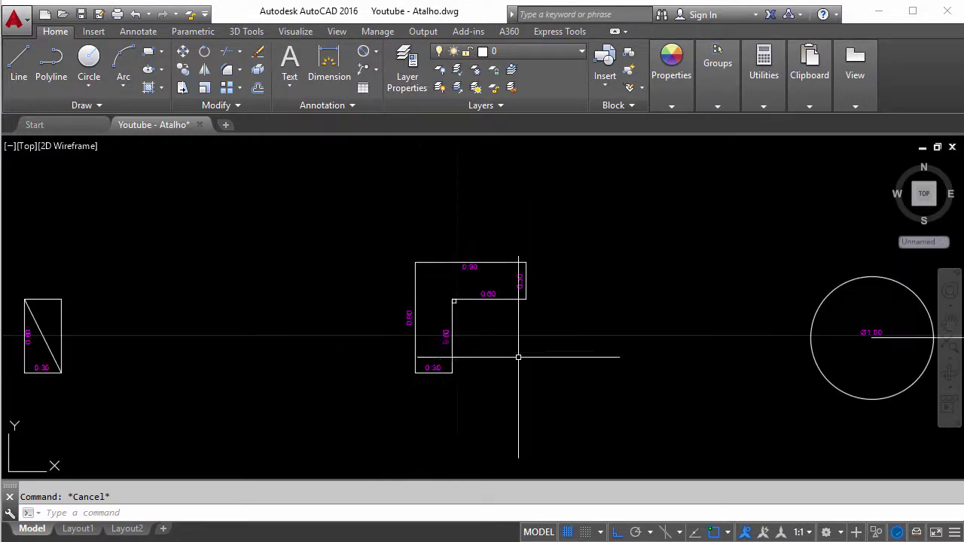
middle_drag(113, 370, 287, 365)
scroll(200, 368, up, 2)
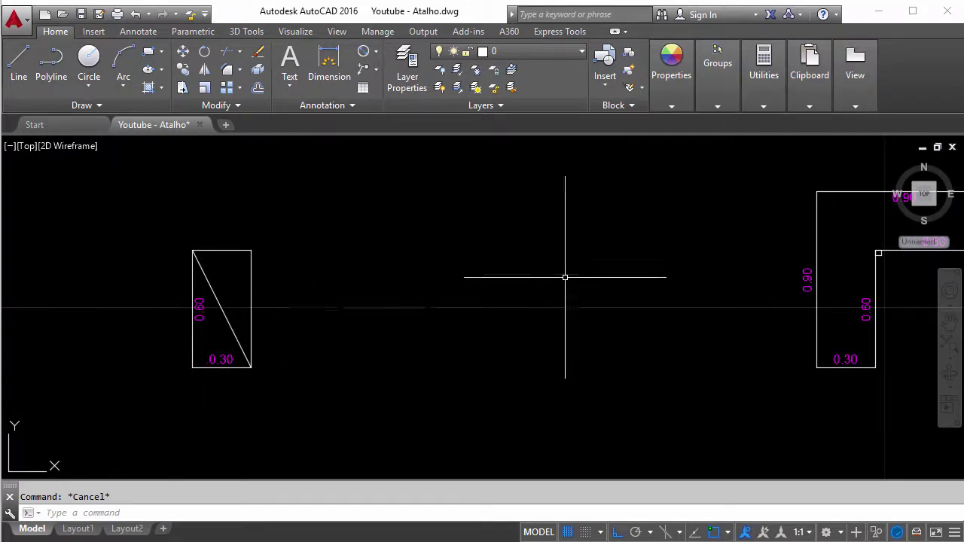
middle_drag(668, 256, 307, 349)
scroll(308, 348, down, 2)
middle_drag(617, 353, 555, 329)
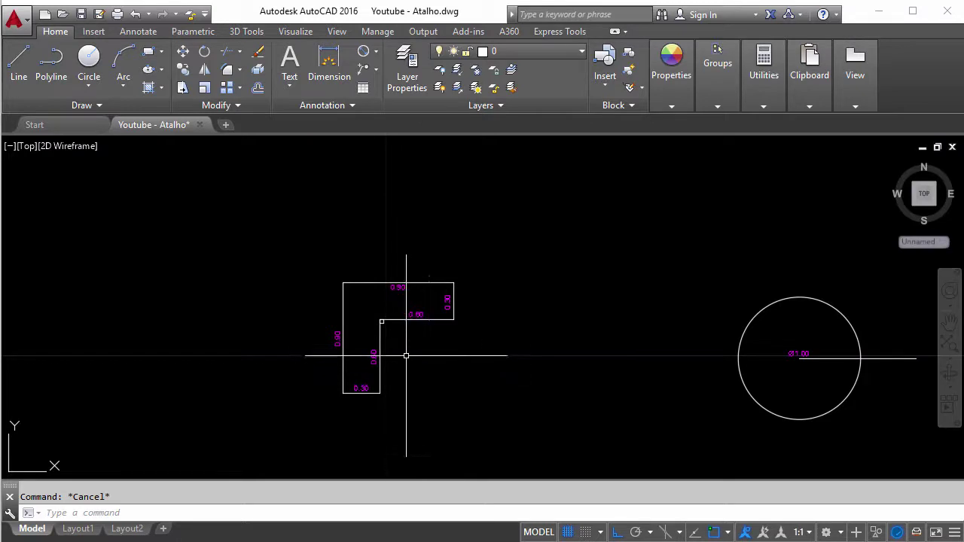
Step: Review the I-beams and channels, then centre the rectangle and select its 0.60 dimension
scroll(397, 331, down, 4)
middle_drag(693, 343, 561, 363)
scroll(572, 368, up, 5)
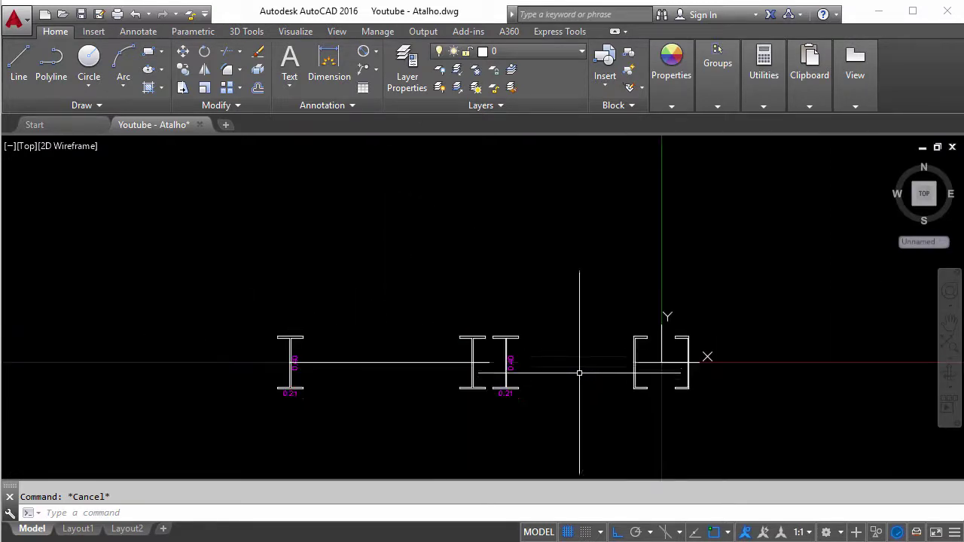
scroll(655, 365, up, 3)
scroll(662, 369, up, 3)
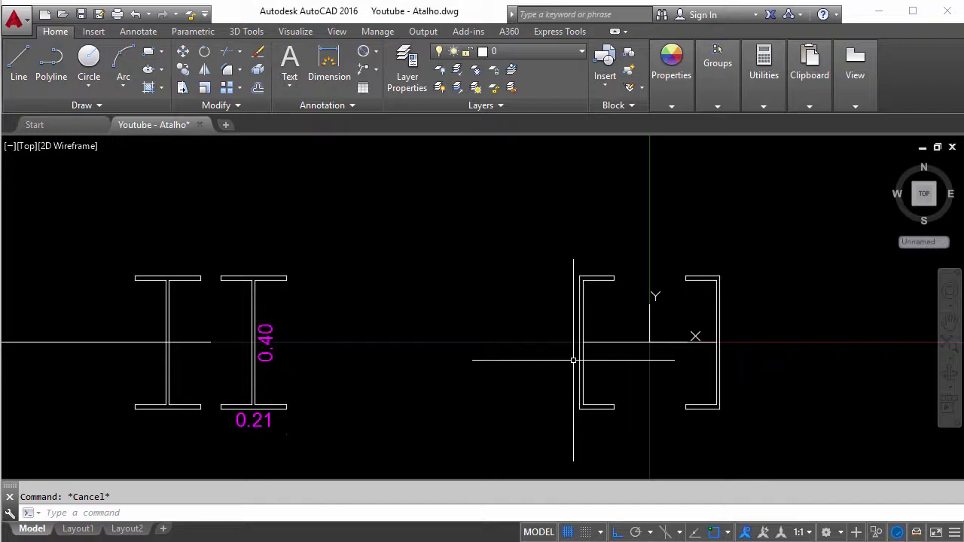
scroll(653, 352, down, 5)
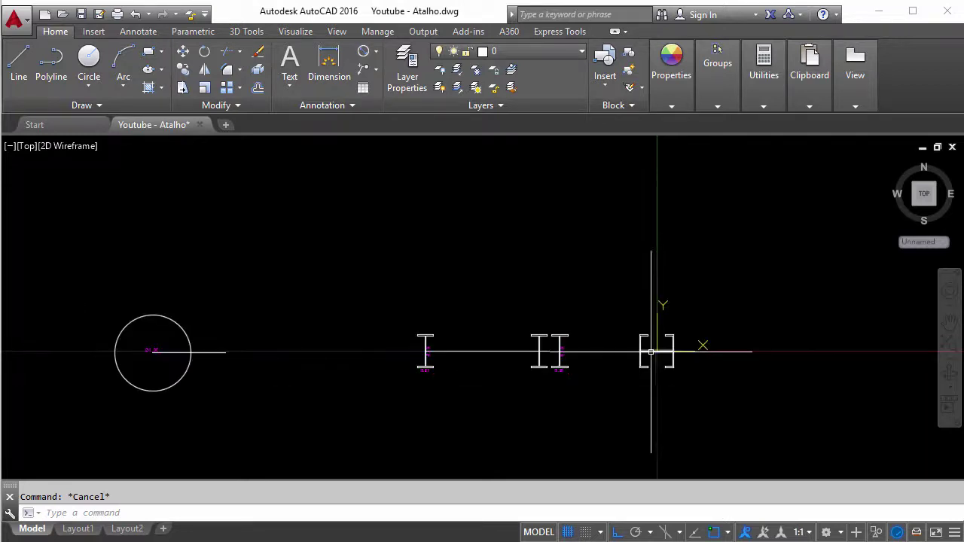
middle_drag(290, 397, 452, 370)
mouse_move(220, 361)
middle_down()
mouse_move(426, 357)
mouse_move(398, 366)
middle_up()
scroll(269, 329, up, 5)
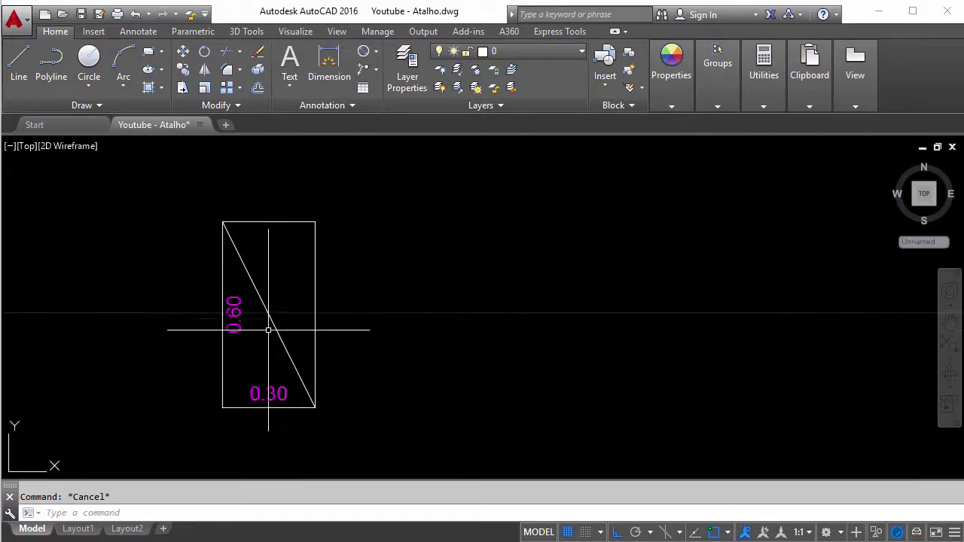
middle_drag(269, 329, 400, 318)
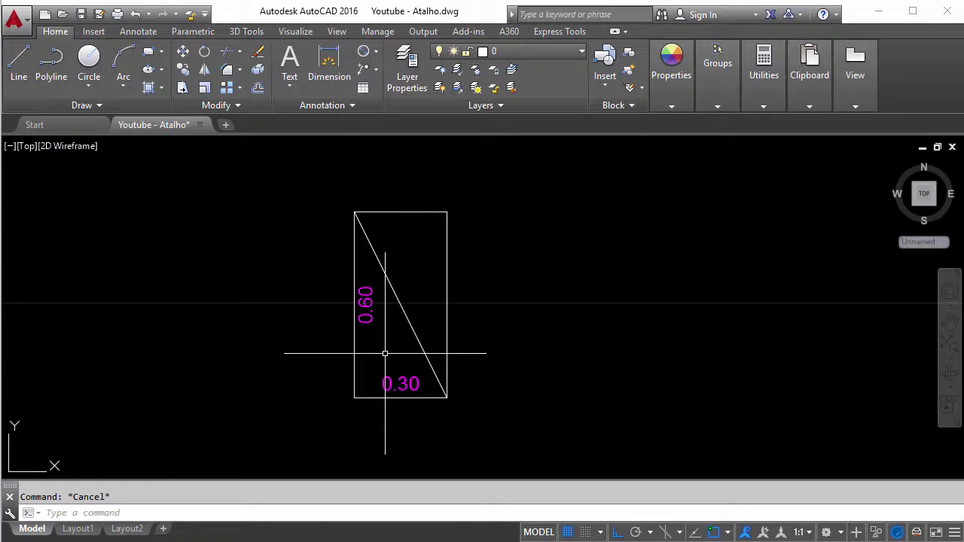
click(365, 316)
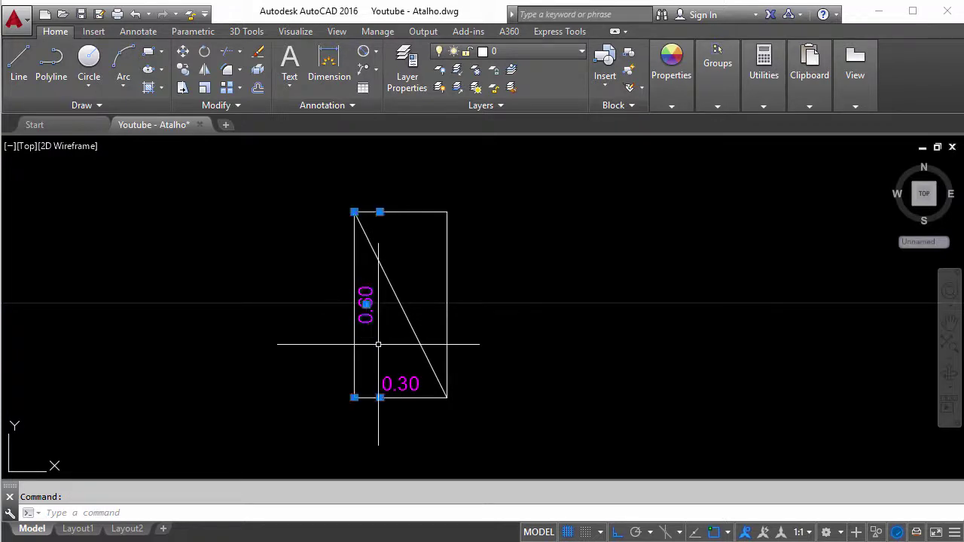